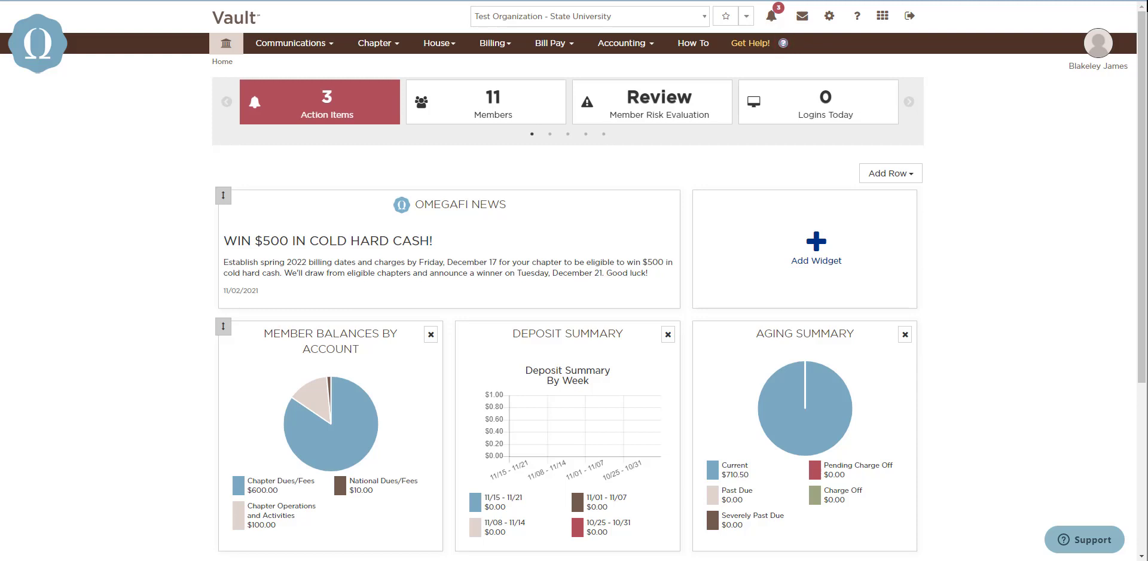
# Start adding a Vault user, choosing the first listed member with the user reason Undergraduate Officer
pyautogui.click(836, 22)
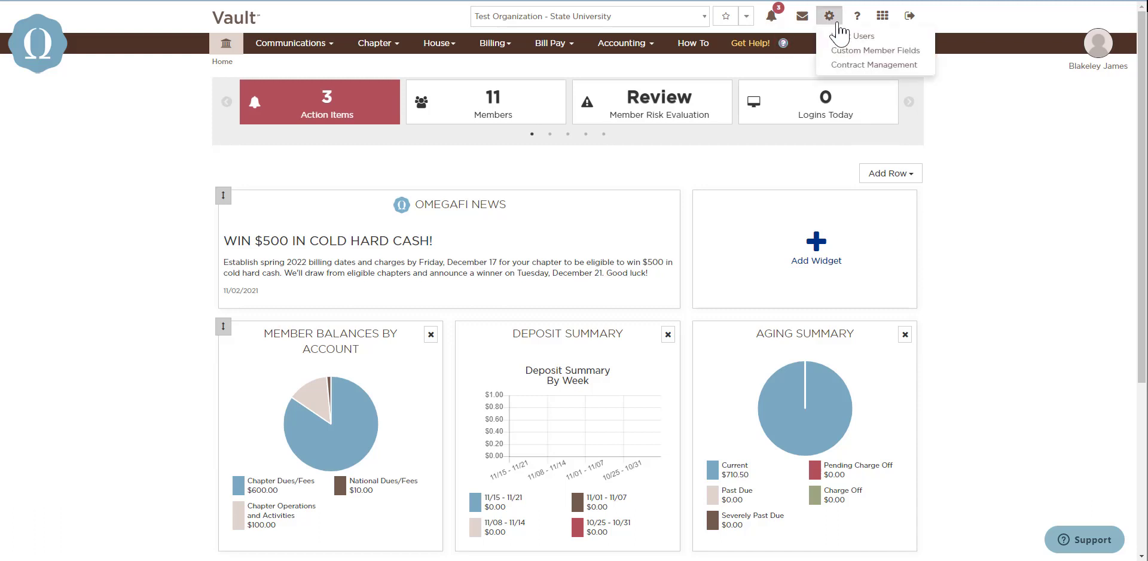
pyautogui.click(890, 48)
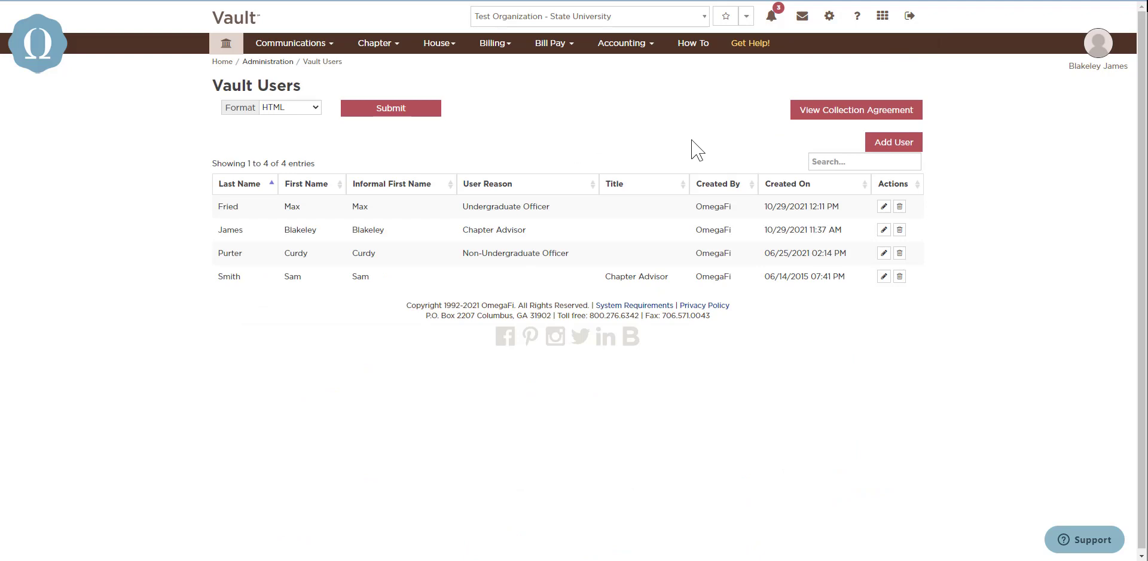
pyautogui.click(905, 146)
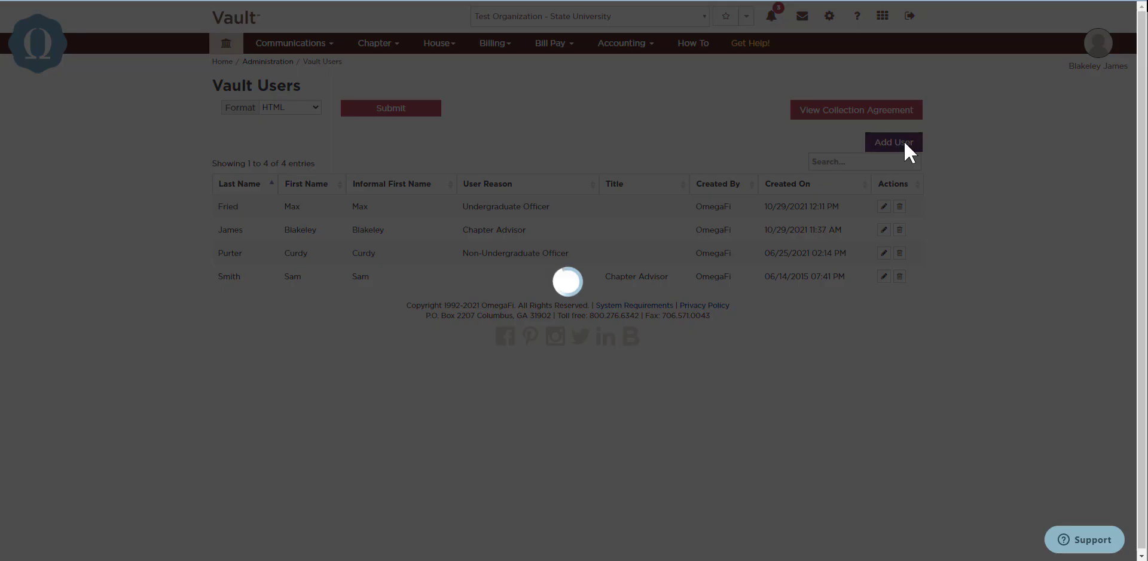
pyautogui.click(520, 82)
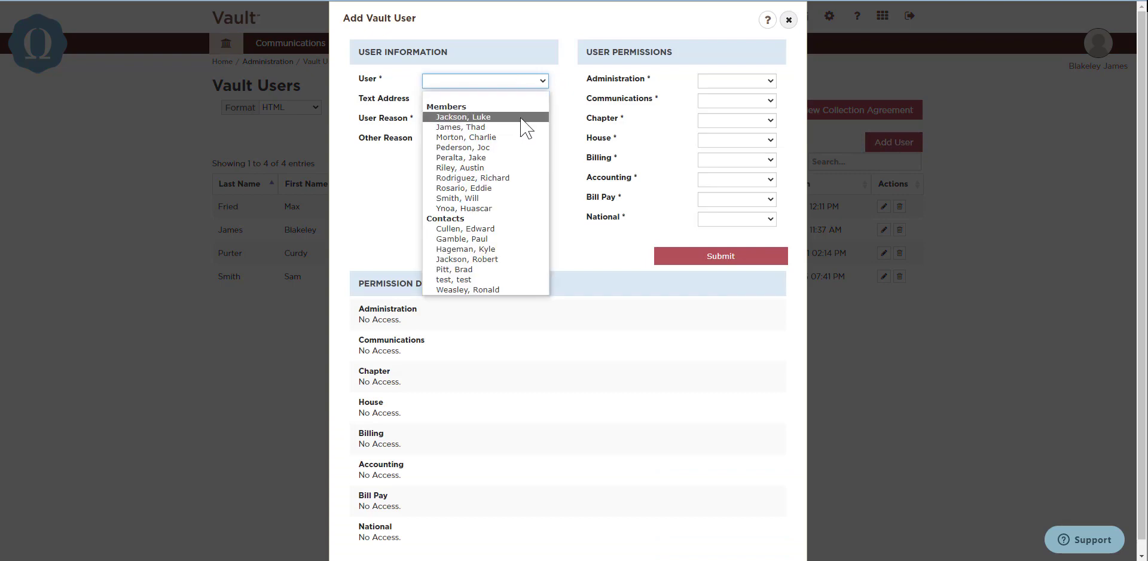
pyautogui.click(525, 117)
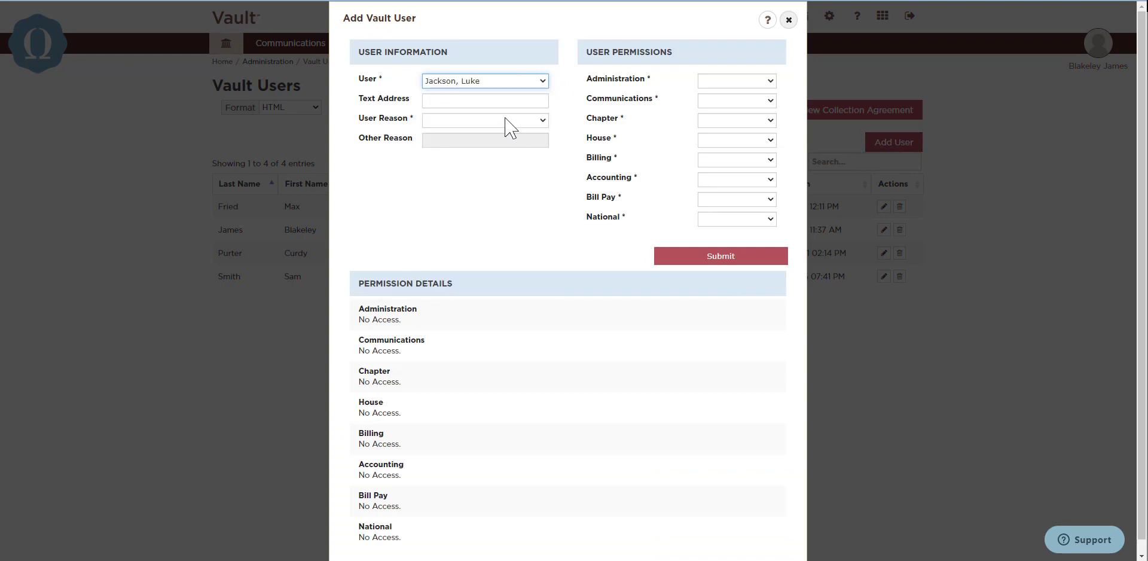
pyautogui.click(485, 121)
# Set the new user's Administration, Communications, Chapter, House and Billing permissions to Manage
pyautogui.click(724, 82)
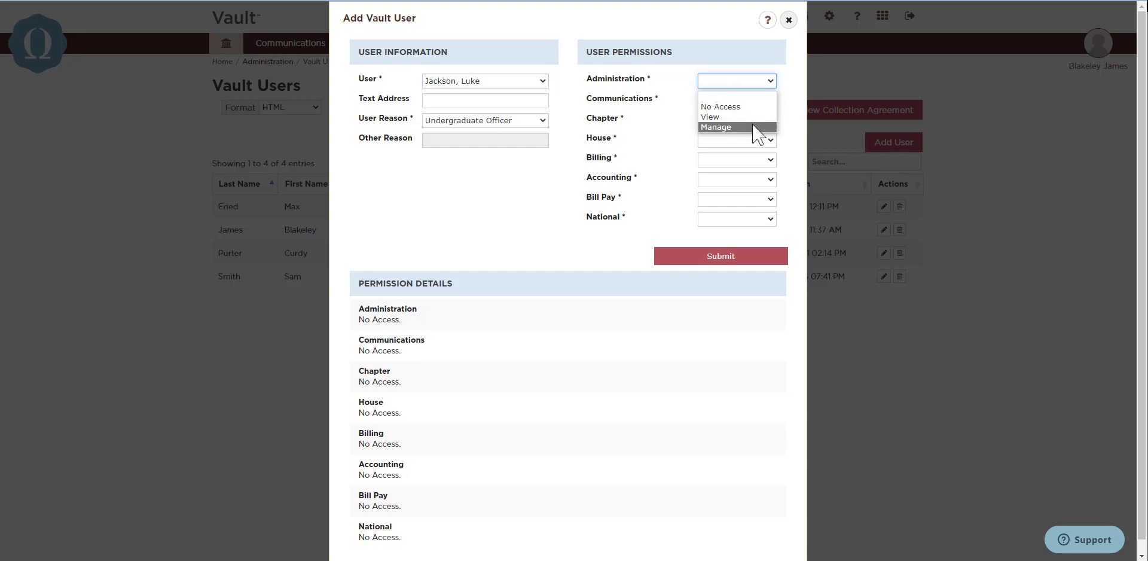
pyautogui.click(755, 127)
pyautogui.click(747, 102)
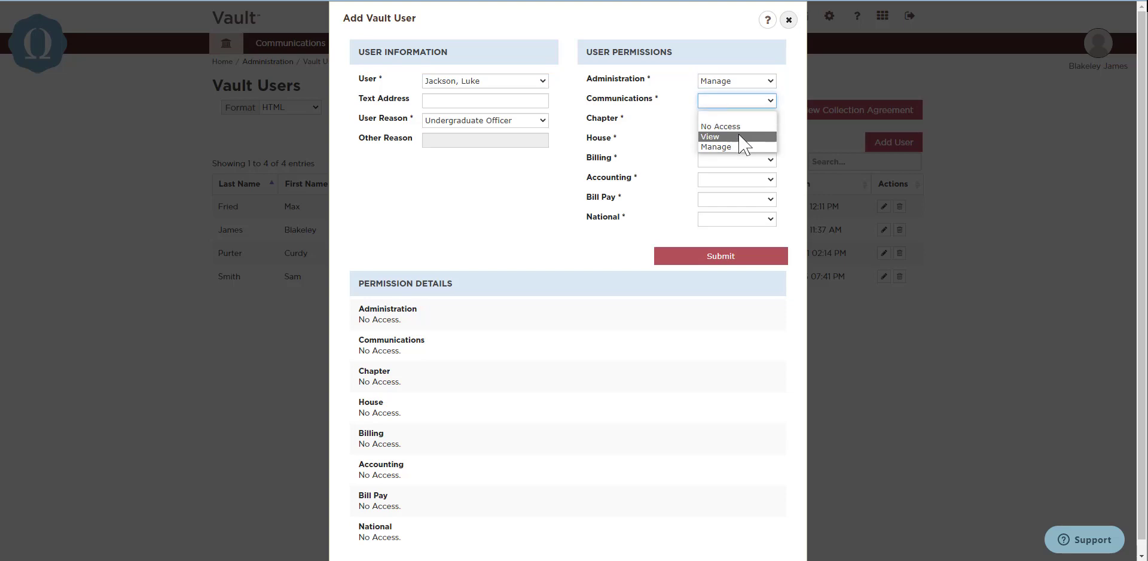
pyautogui.click(743, 146)
pyautogui.click(736, 121)
pyautogui.click(738, 166)
pyautogui.click(734, 140)
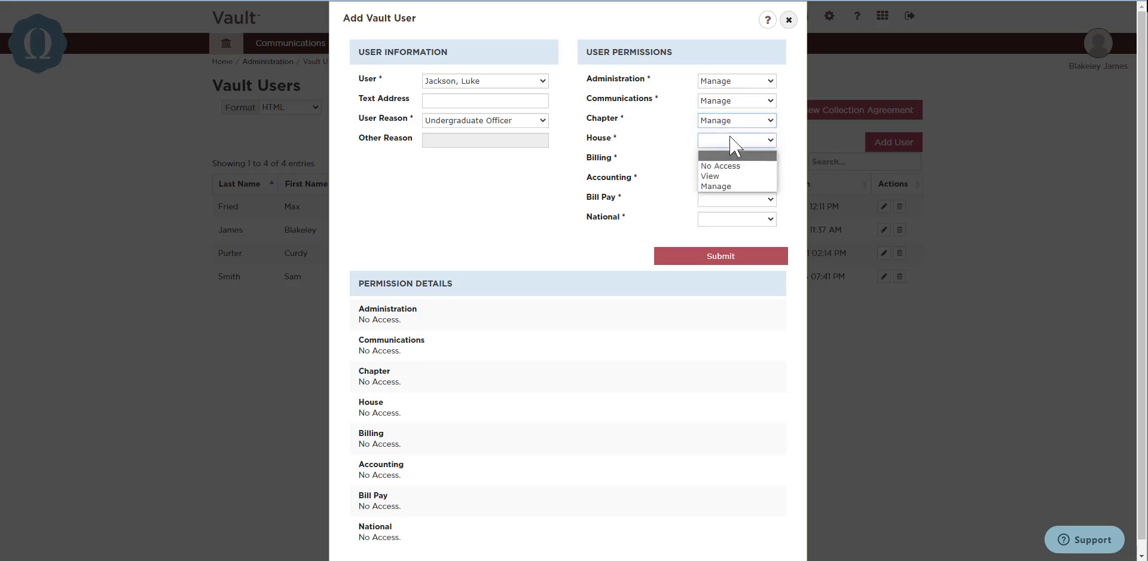
pyautogui.click(735, 185)
pyautogui.click(735, 159)
pyautogui.click(735, 205)
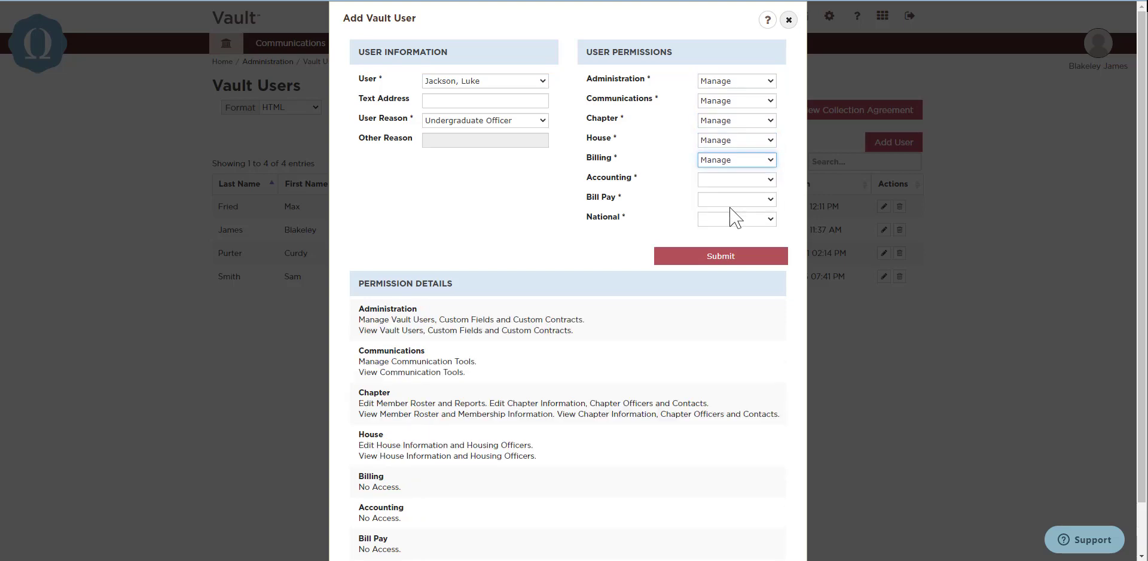
# Set the Accounting and Bill Pay permissions to Manage and National to No Access, and submit the new user
pyautogui.click(734, 181)
pyautogui.click(732, 225)
pyautogui.click(734, 200)
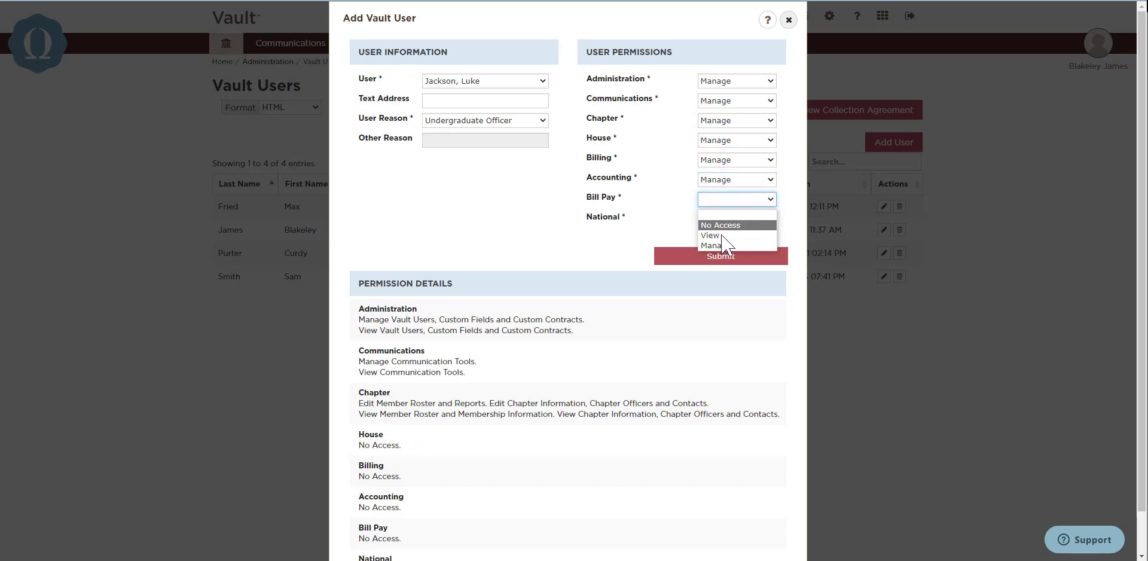
pyautogui.click(721, 245)
pyautogui.click(733, 219)
pyautogui.click(723, 235)
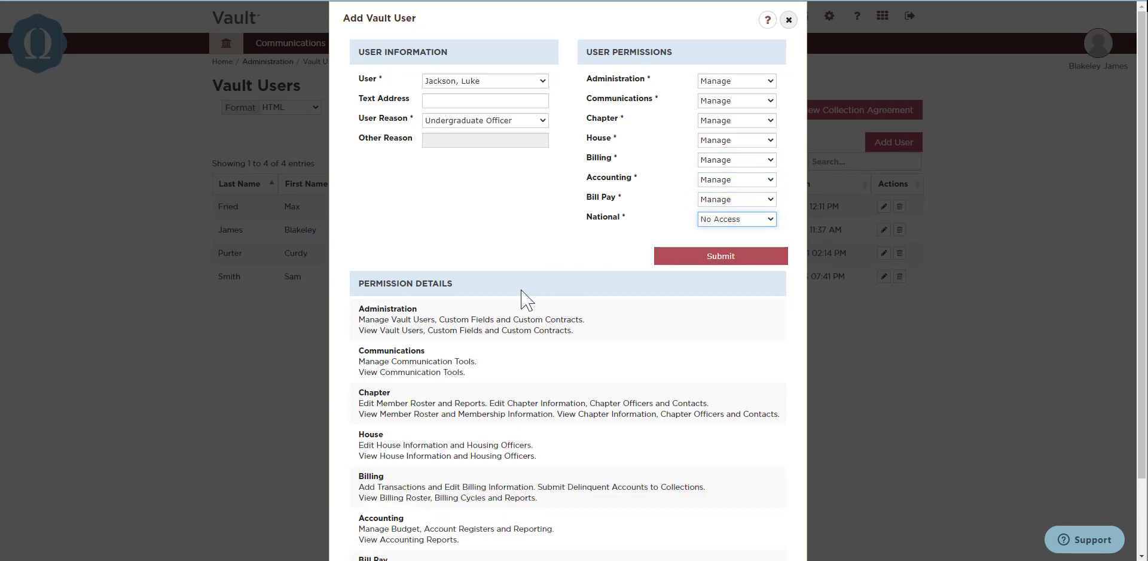
pyautogui.scroll(-3, 521, 299)
pyautogui.scroll(3, 537, 281)
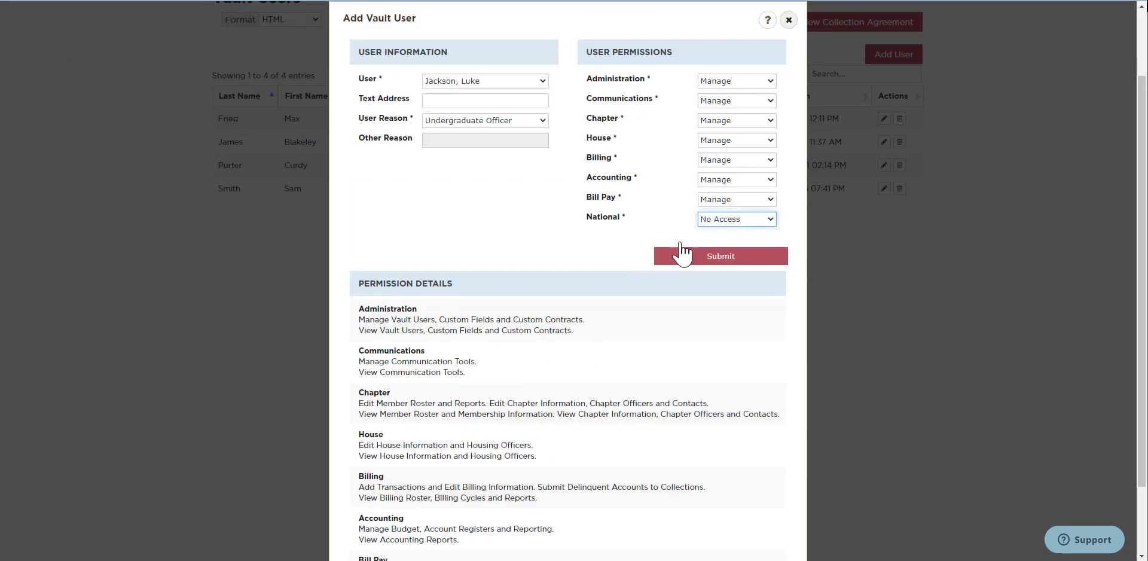
pyautogui.click(725, 256)
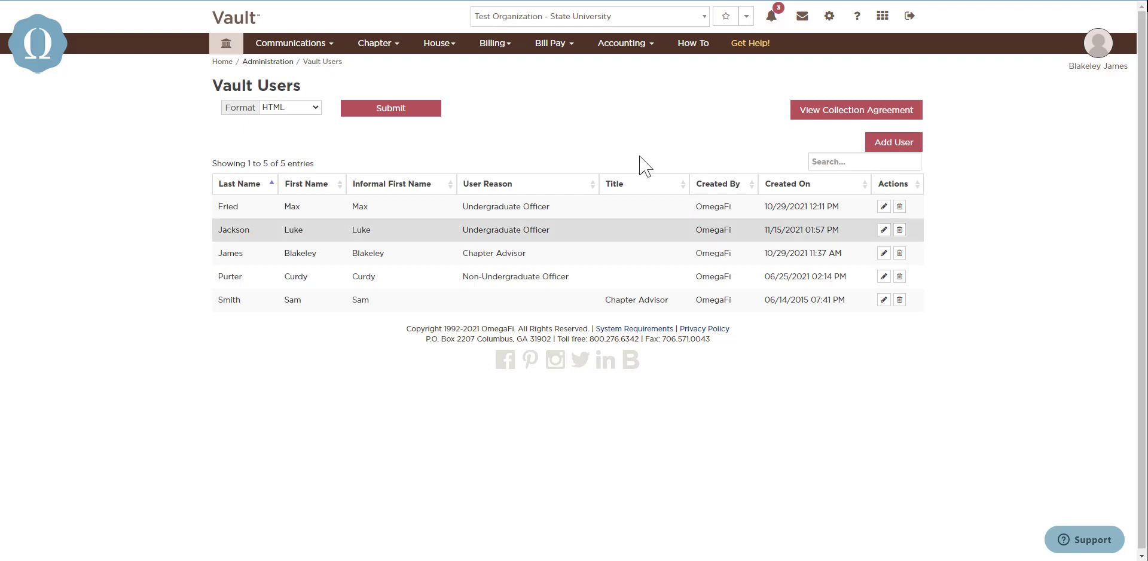
# View the chapter's member roster and go to the Add New Members page
pyautogui.click(392, 51)
pyautogui.click(271, 87)
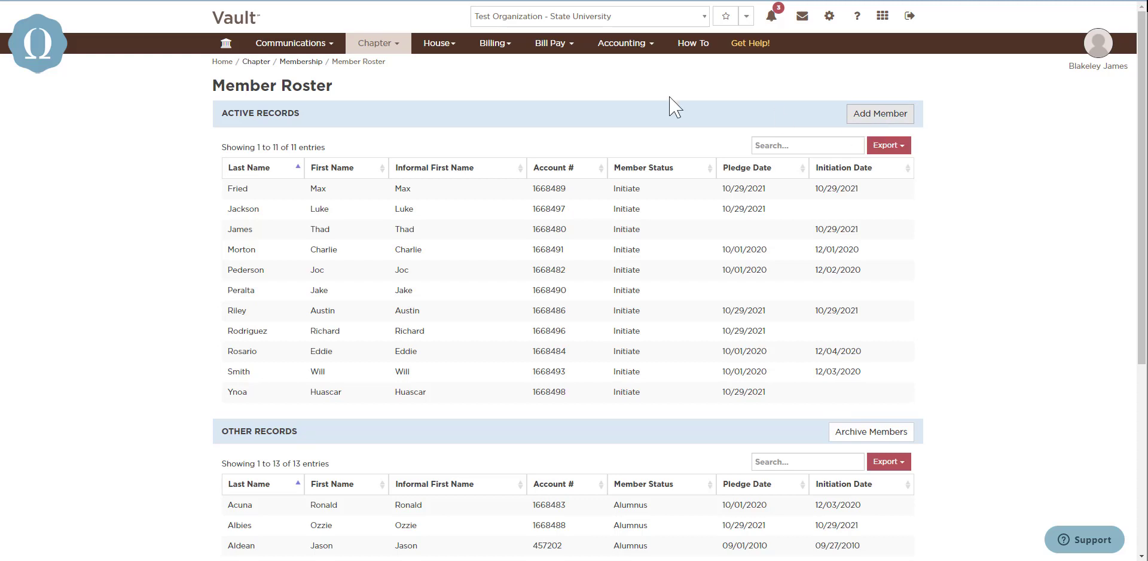
pyautogui.click(391, 48)
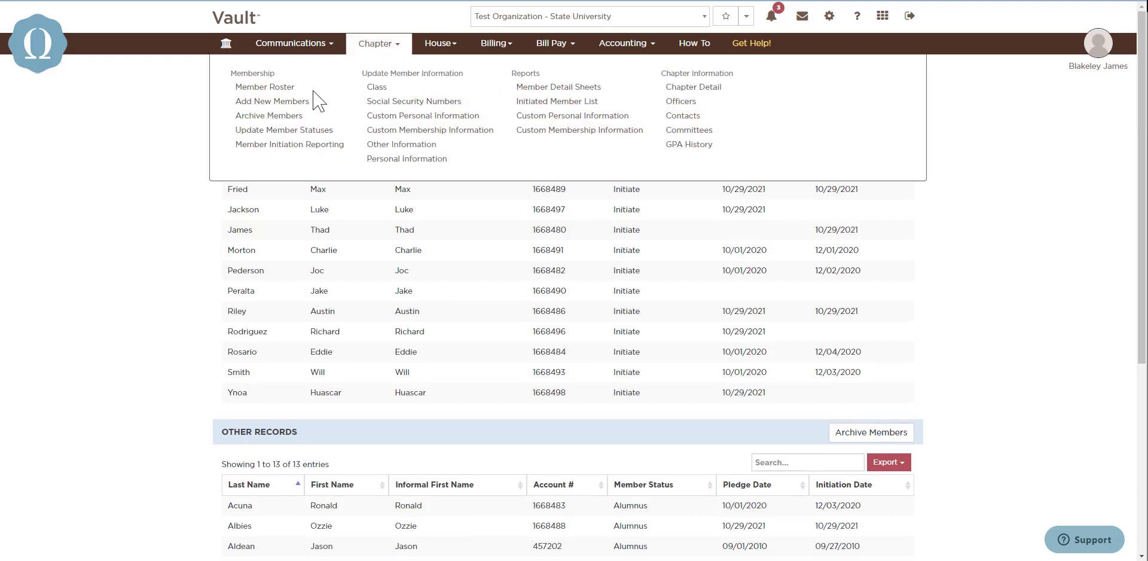
pyautogui.click(291, 100)
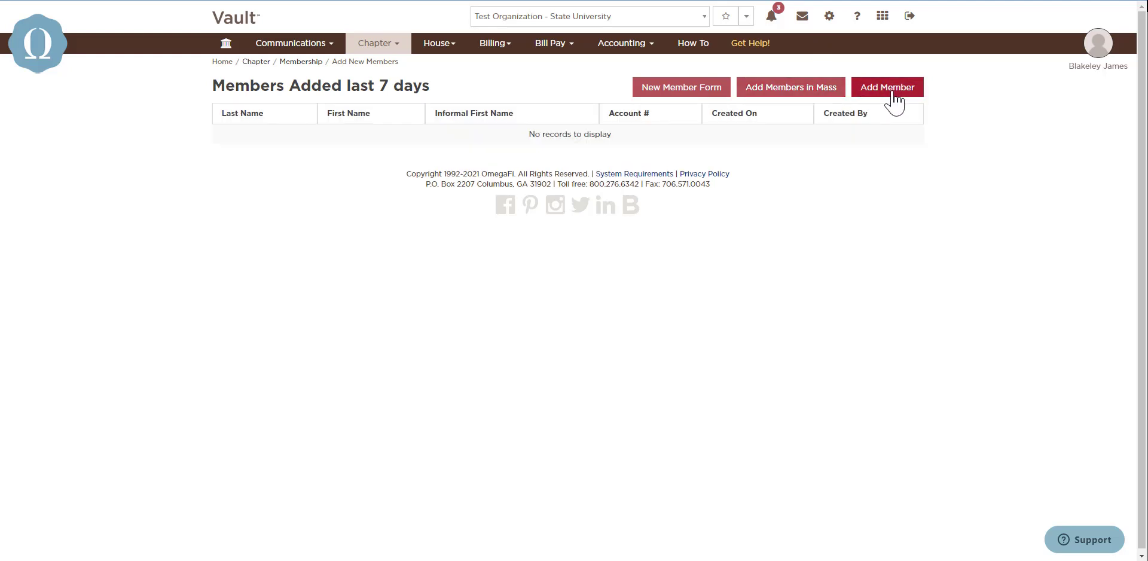
# Examine the single Add Member form, including its Member Status options and remaining fields, and close it without saving
pyautogui.click(890, 89)
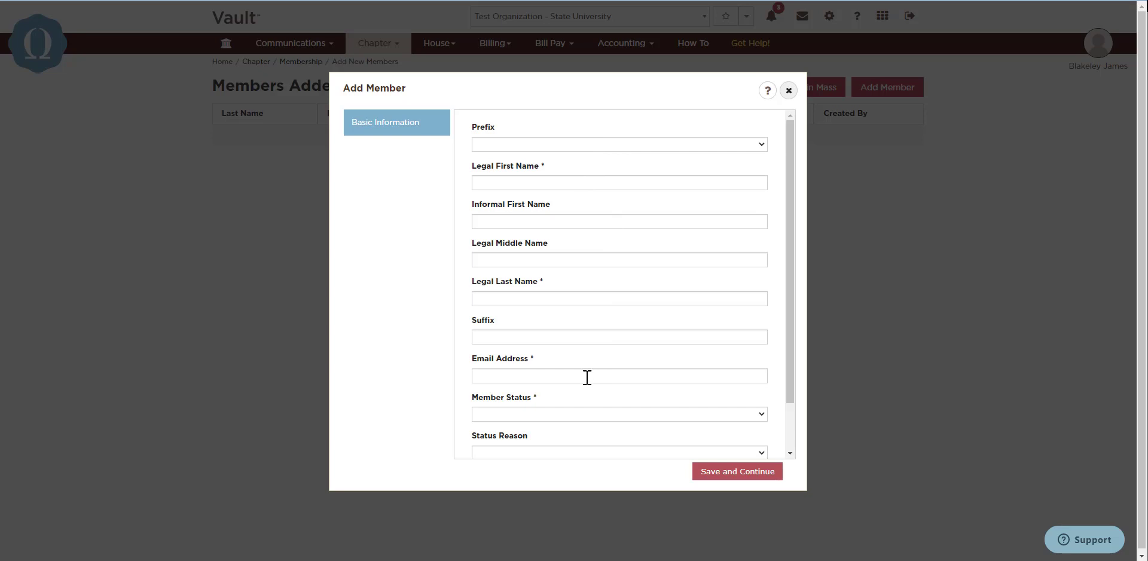
pyautogui.click(543, 413)
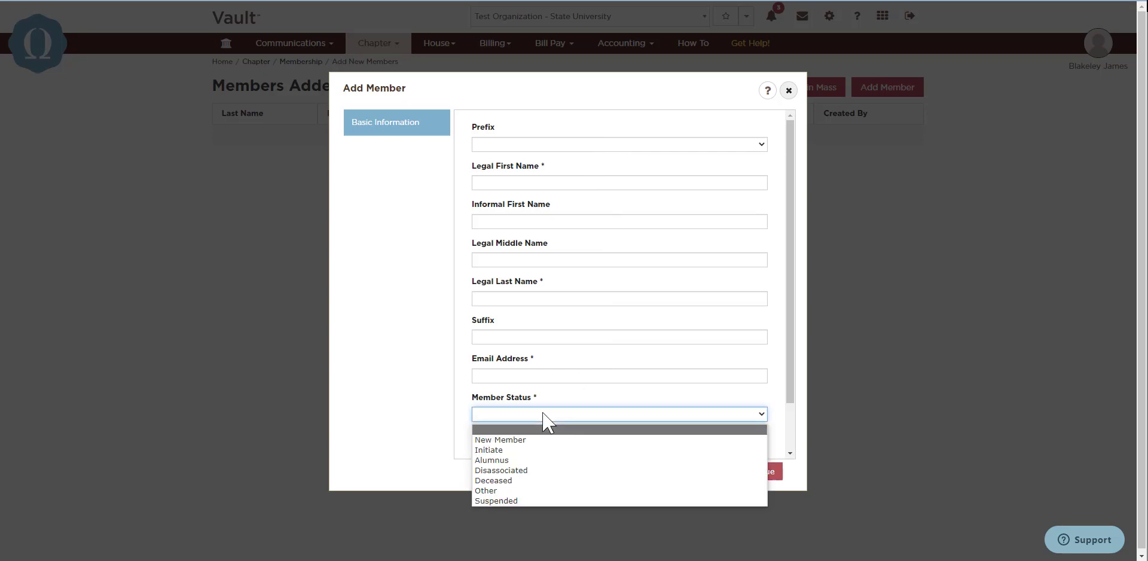
pyautogui.click(544, 418)
pyautogui.scroll(-2, 574, 427)
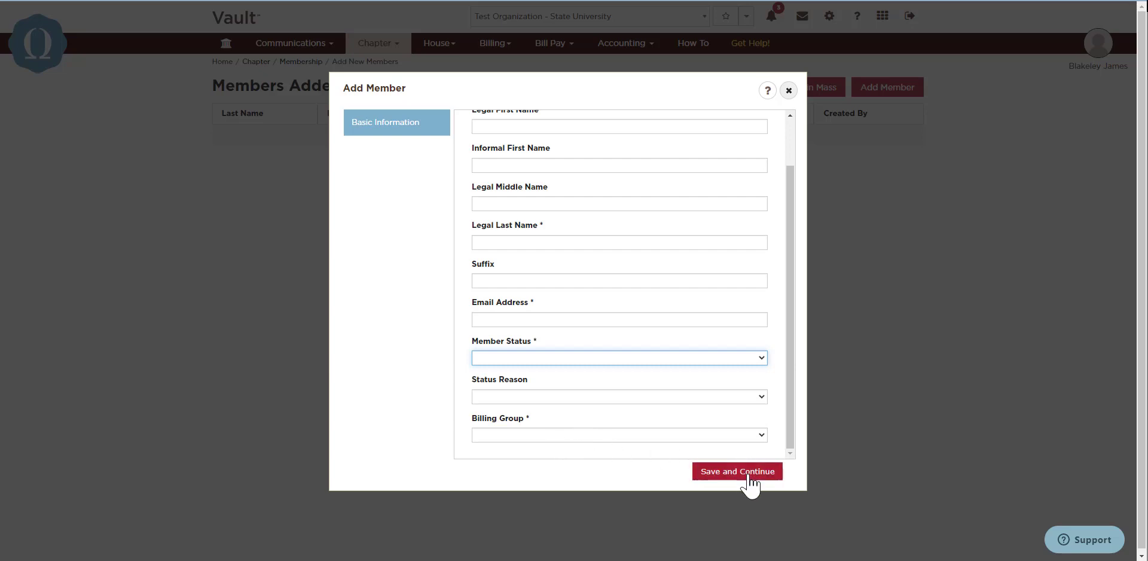
pyautogui.click(789, 91)
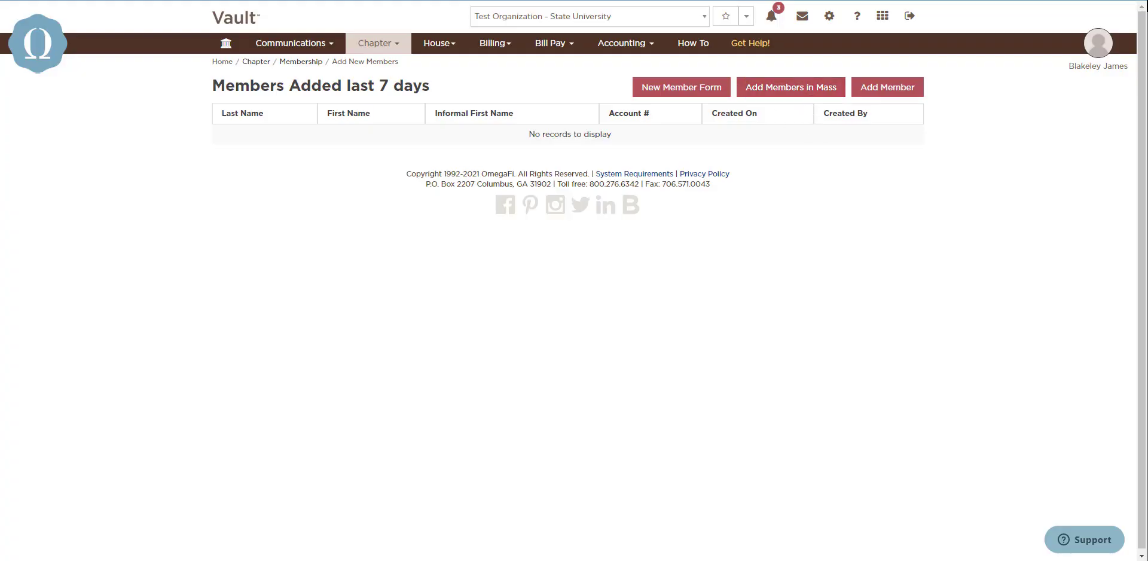
# Add members in mass by uploading members_11.12.21.csv and submitting the imported member records
pyautogui.click(811, 89)
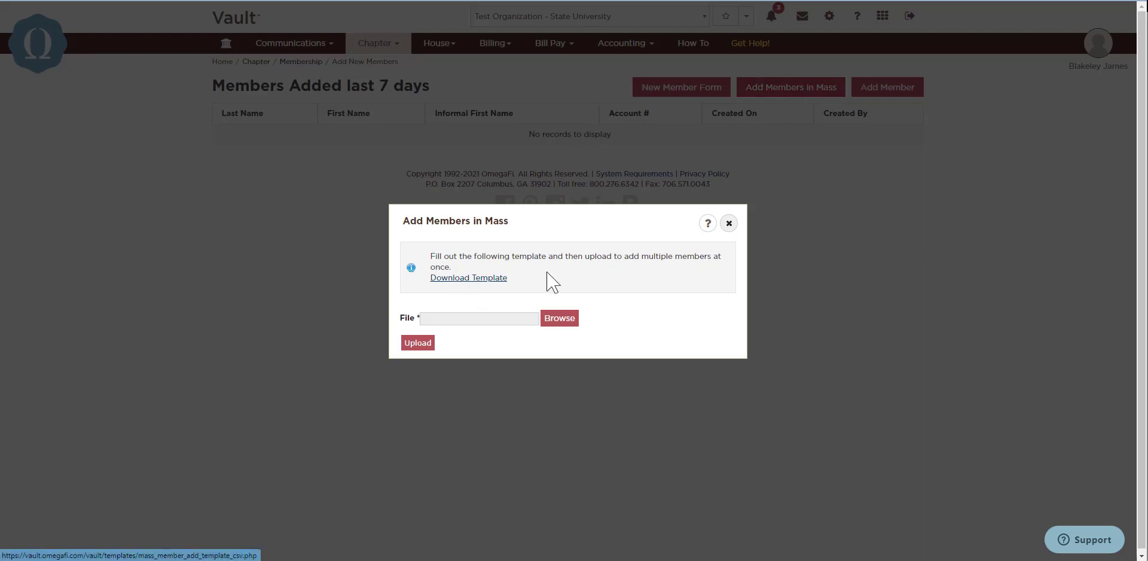
pyautogui.click(572, 323)
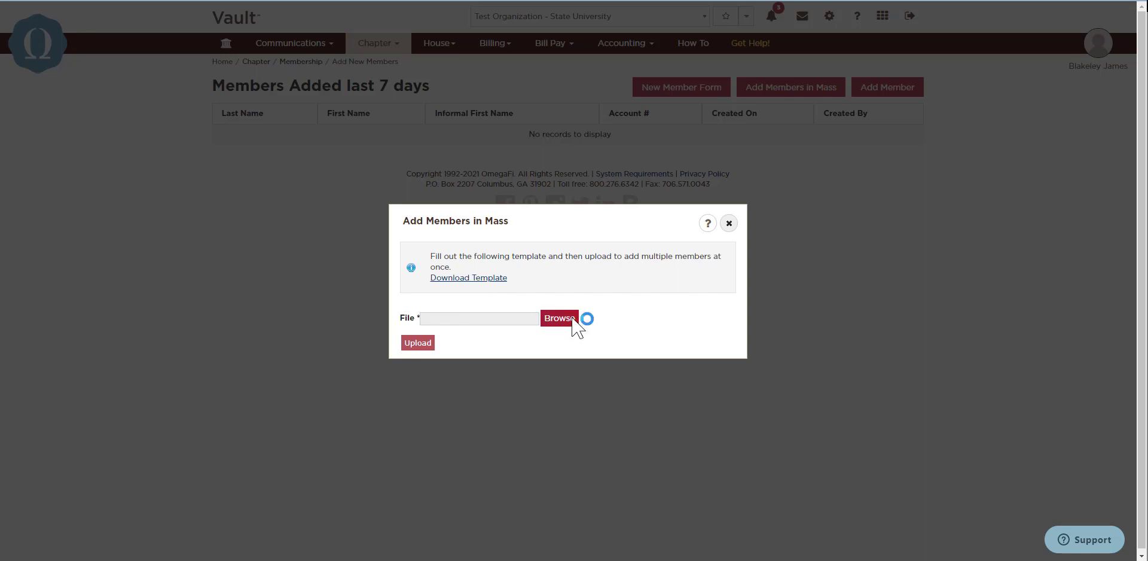
pyautogui.click(181, 43)
pyautogui.doubleClick(180, 43)
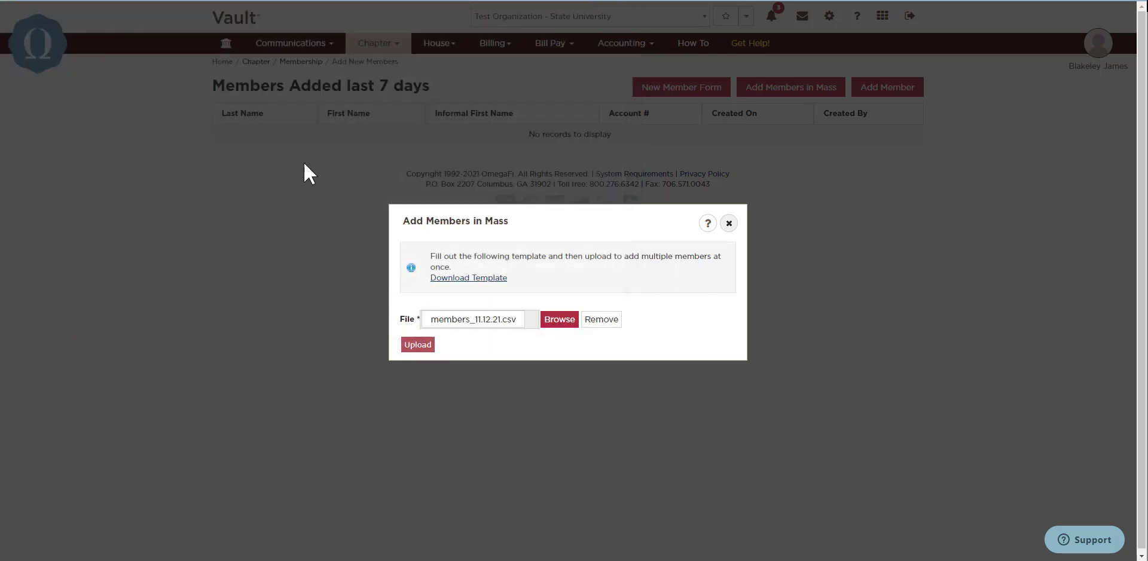
pyautogui.click(425, 347)
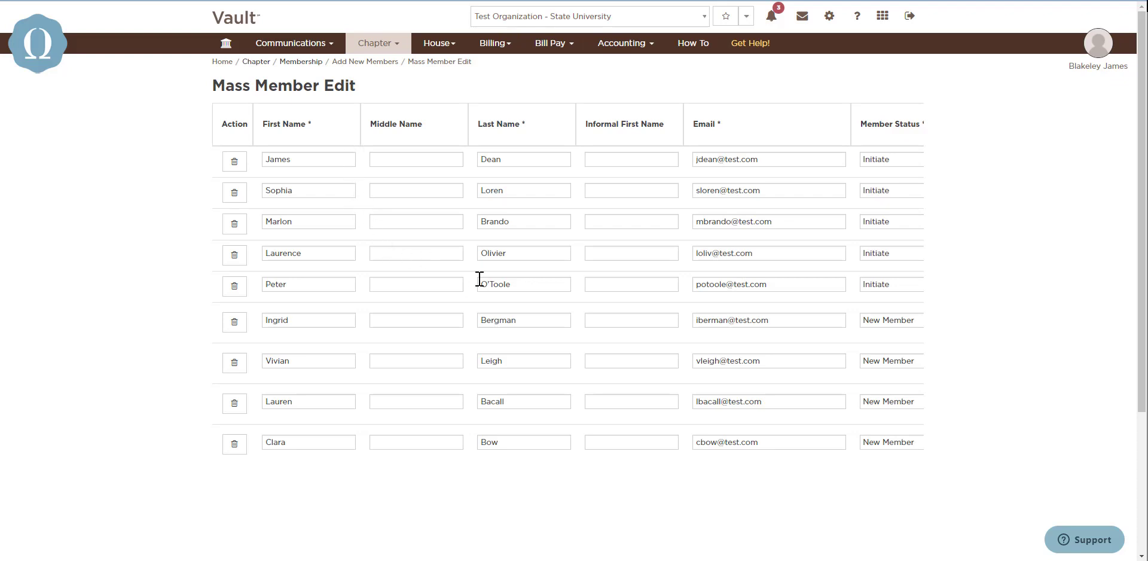
pyautogui.scroll(-3, 868, 310)
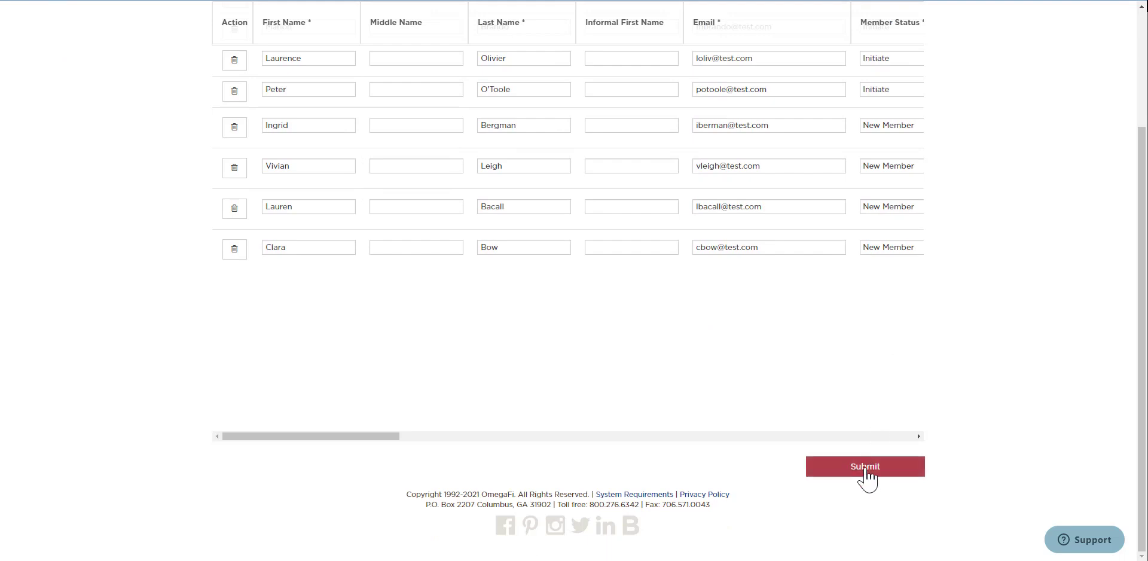
pyautogui.click(862, 473)
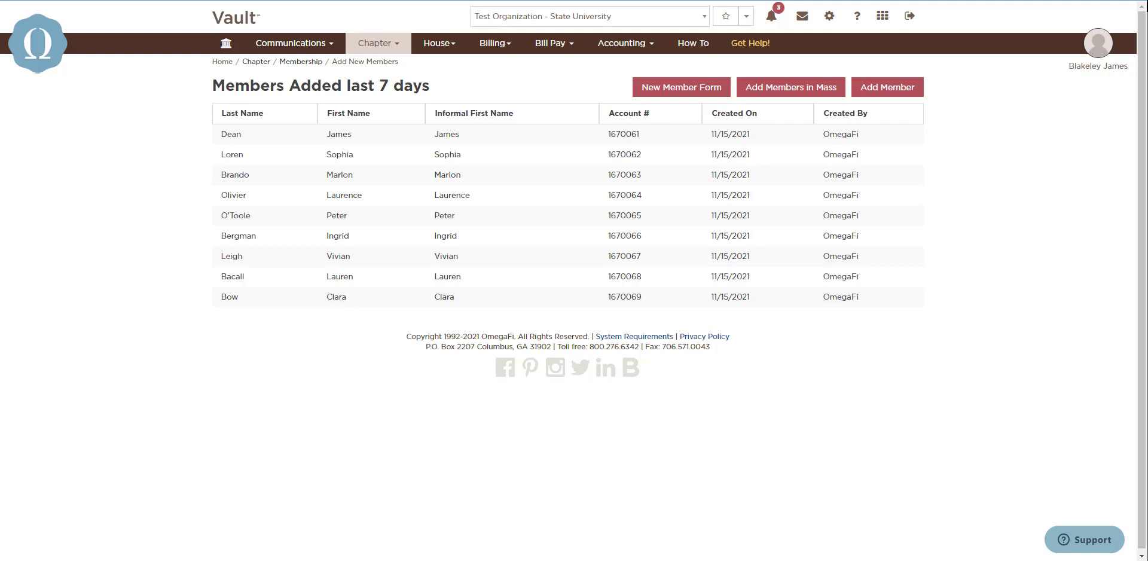
pyautogui.moveTo(619, 242); pyautogui.dragTo(619, 263)
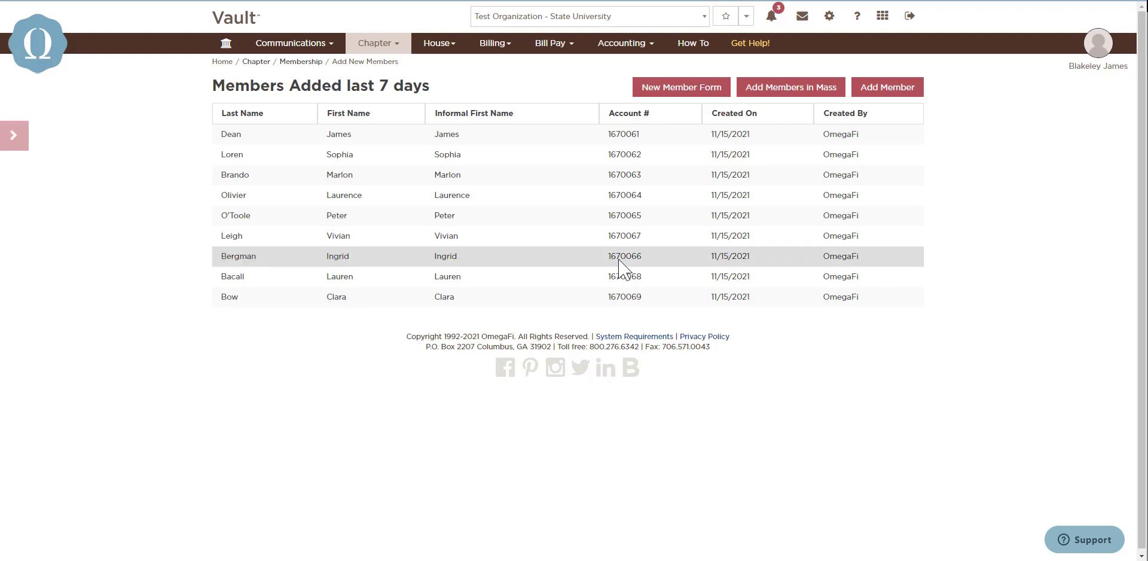
# Update the statuses of all listed New Member records to Initiate, with an initiation date of 11/15/2021 for each
pyautogui.click(400, 55)
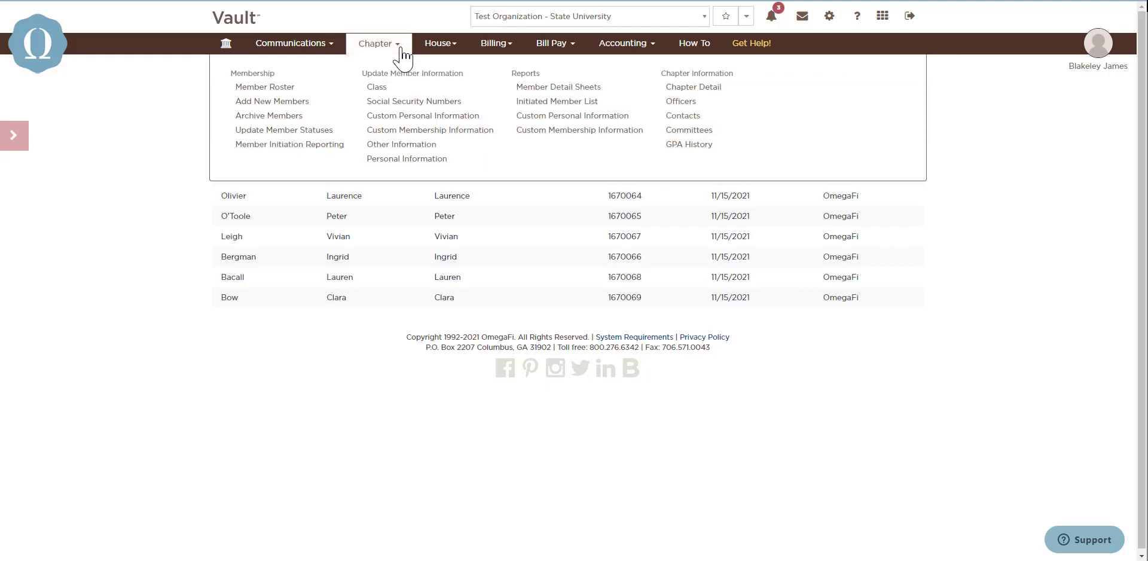
pyautogui.click(308, 131)
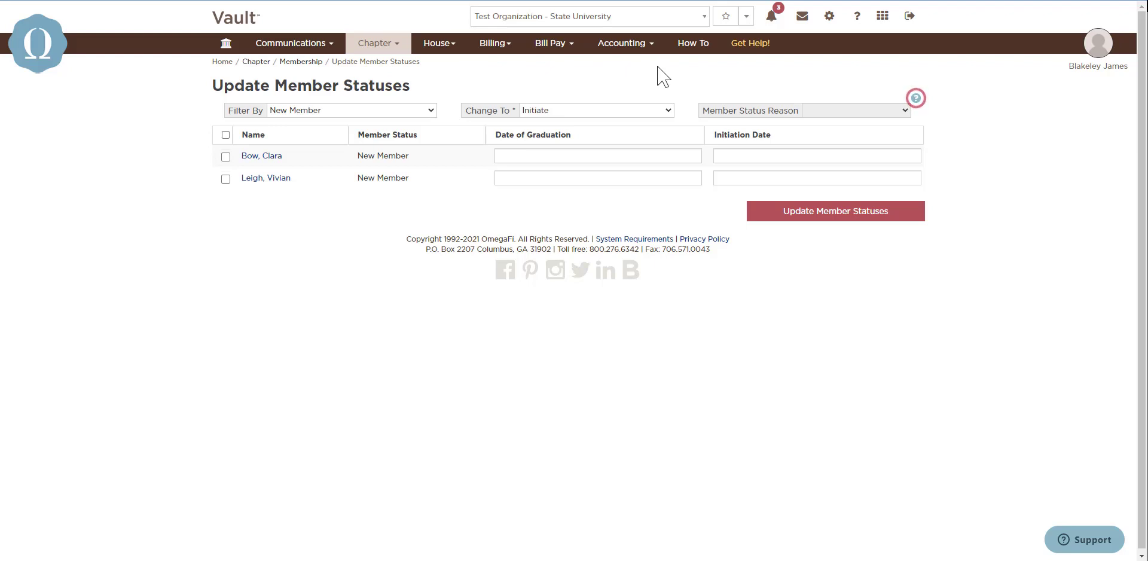
pyautogui.click(225, 135)
pyautogui.click(751, 156)
pyautogui.click(741, 317)
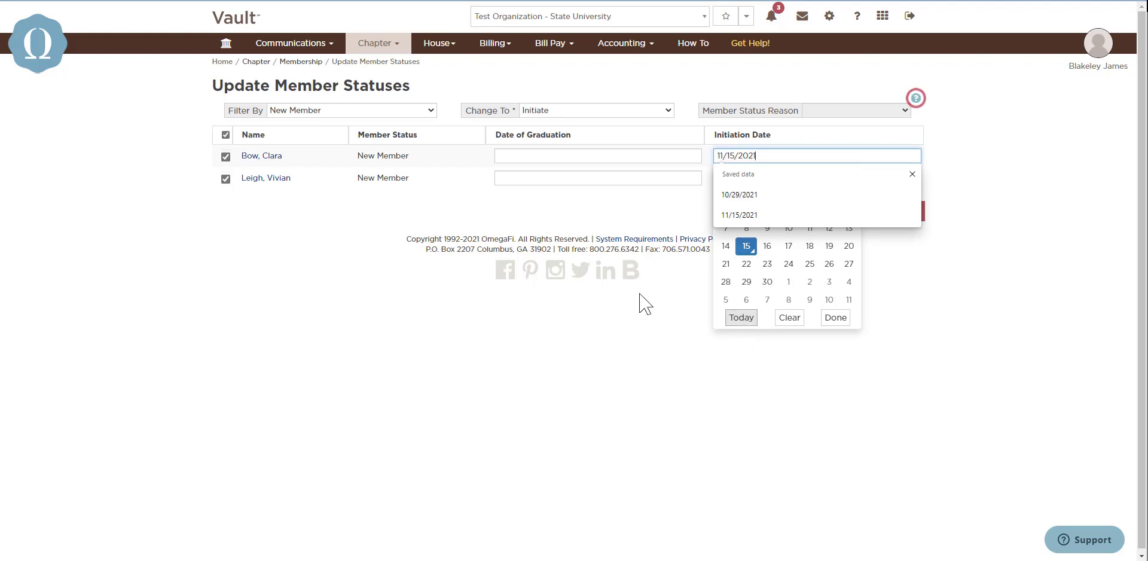
pyautogui.click(640, 302)
pyautogui.click(752, 179)
pyautogui.click(741, 339)
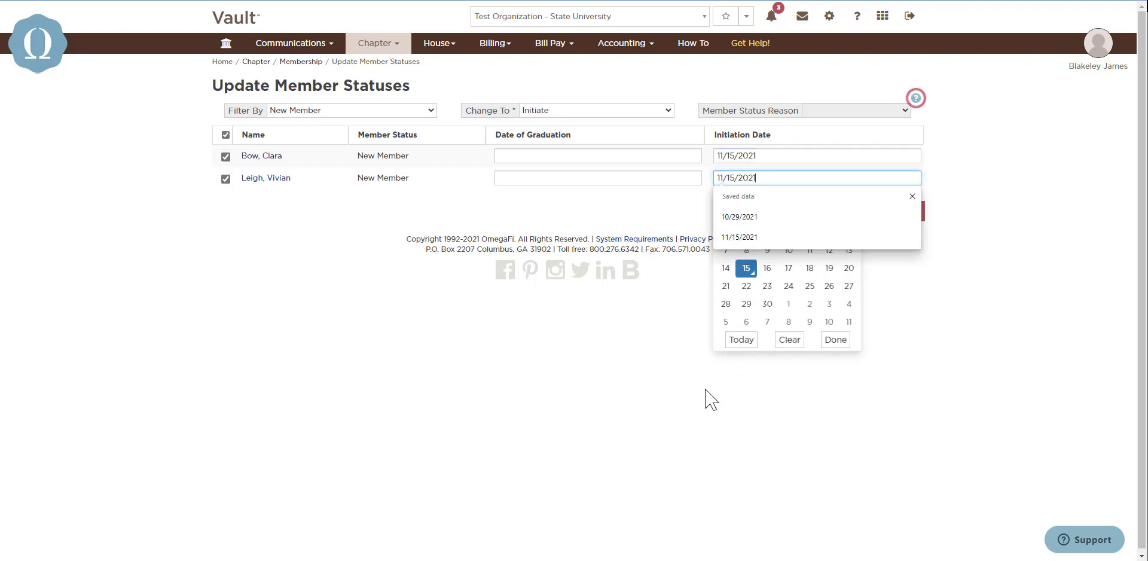
pyautogui.click(707, 397)
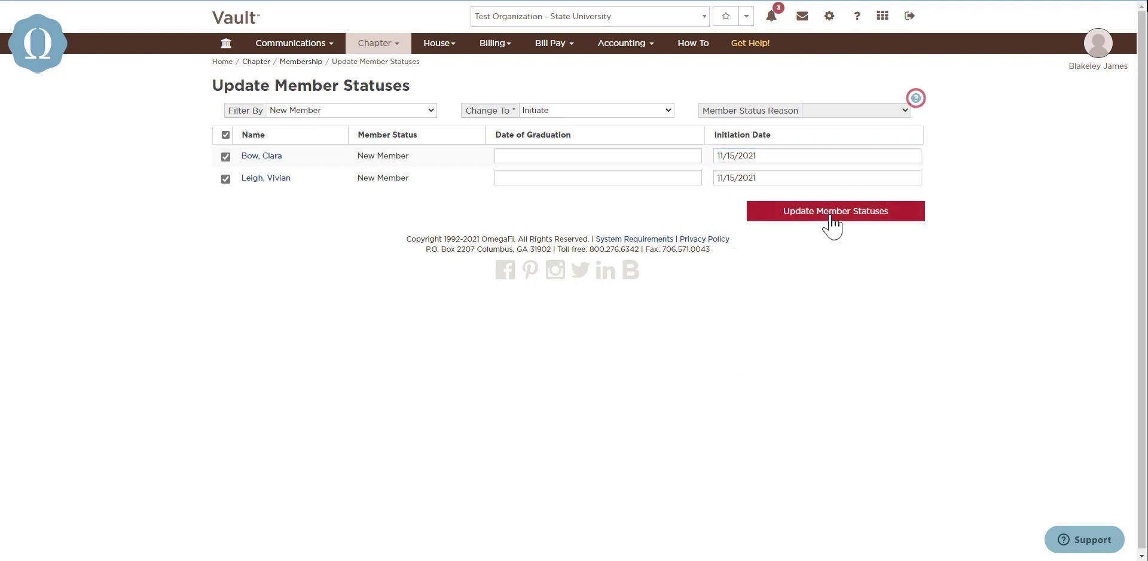
pyautogui.click(831, 225)
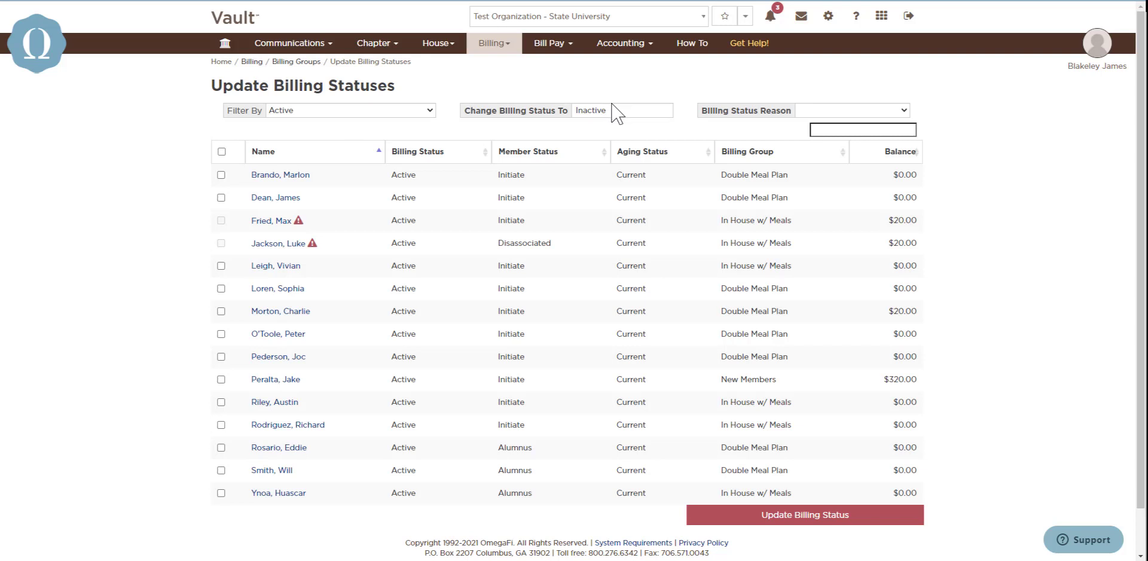
# Change the billing status of the three active members with Alumnus member status to Inactive, with Alumnus as the billing status reason
pyautogui.click(817, 111)
pyautogui.click(839, 154)
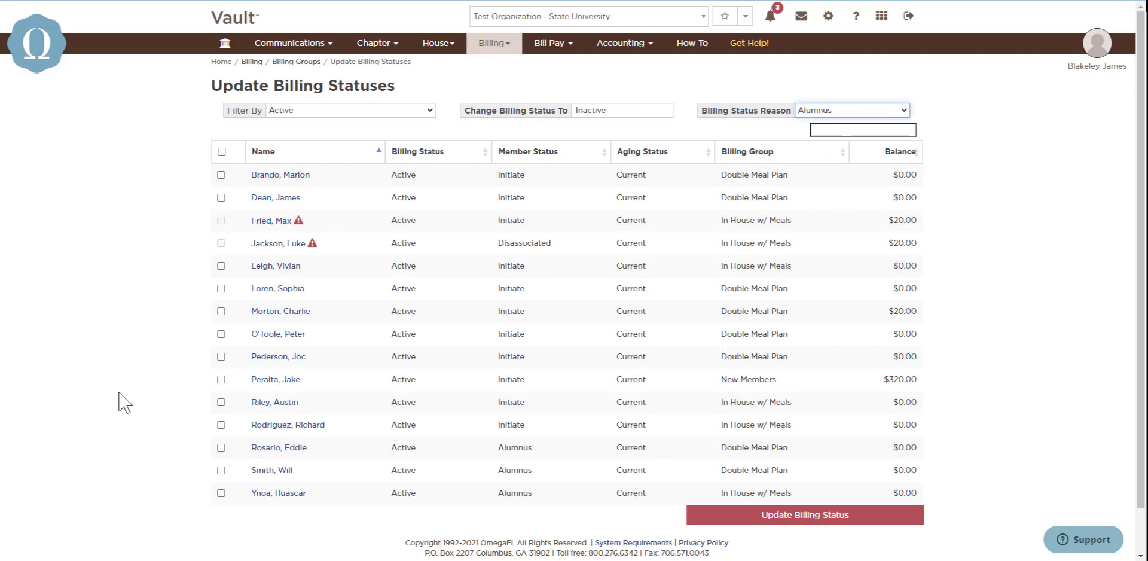
pyautogui.click(221, 493)
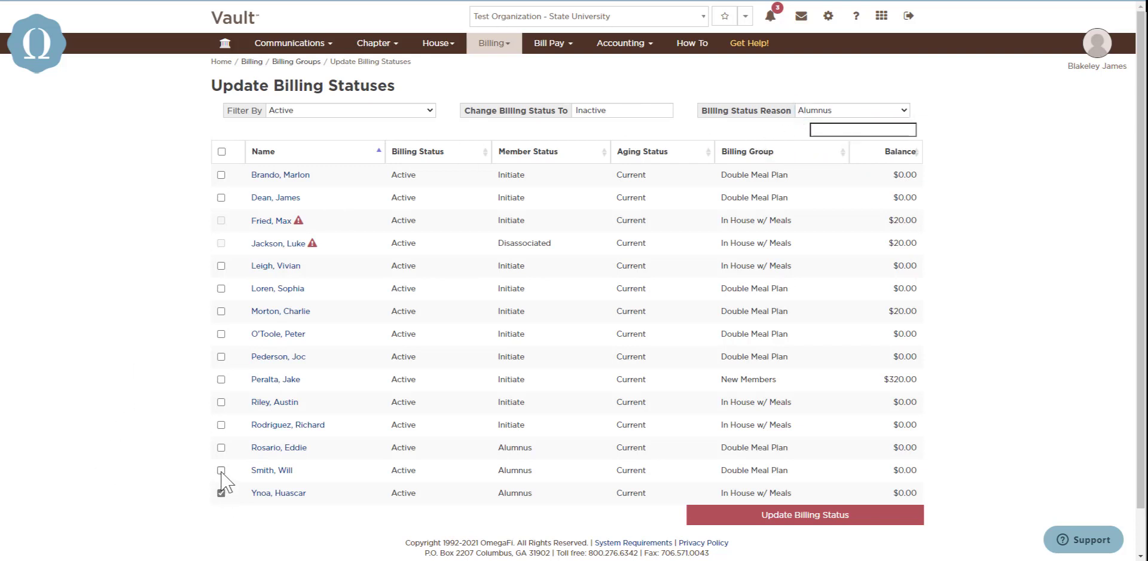
pyautogui.click(220, 469)
pyautogui.click(221, 447)
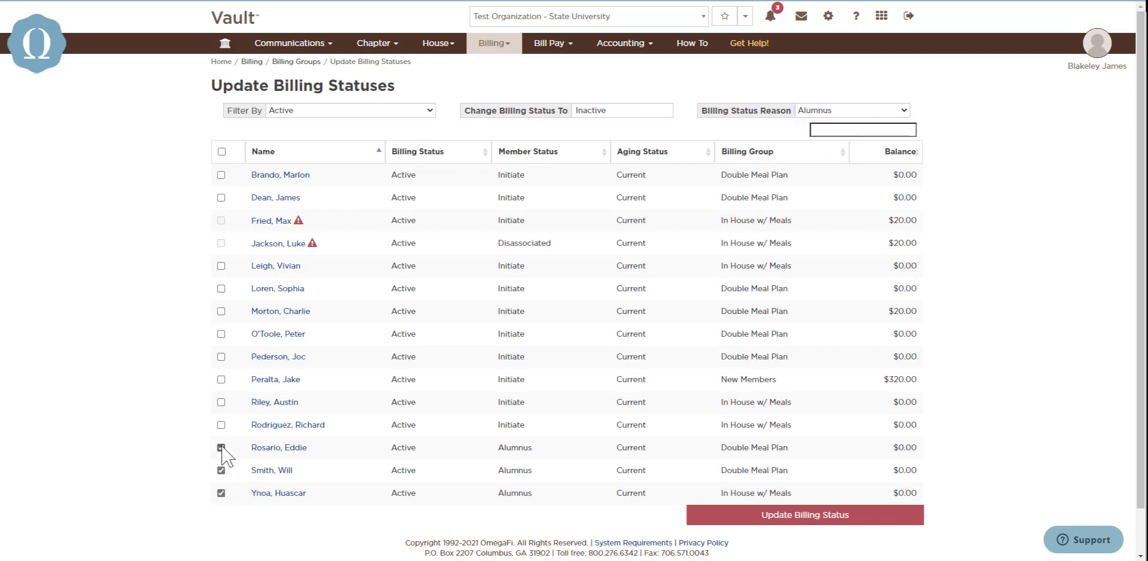
pyautogui.click(766, 516)
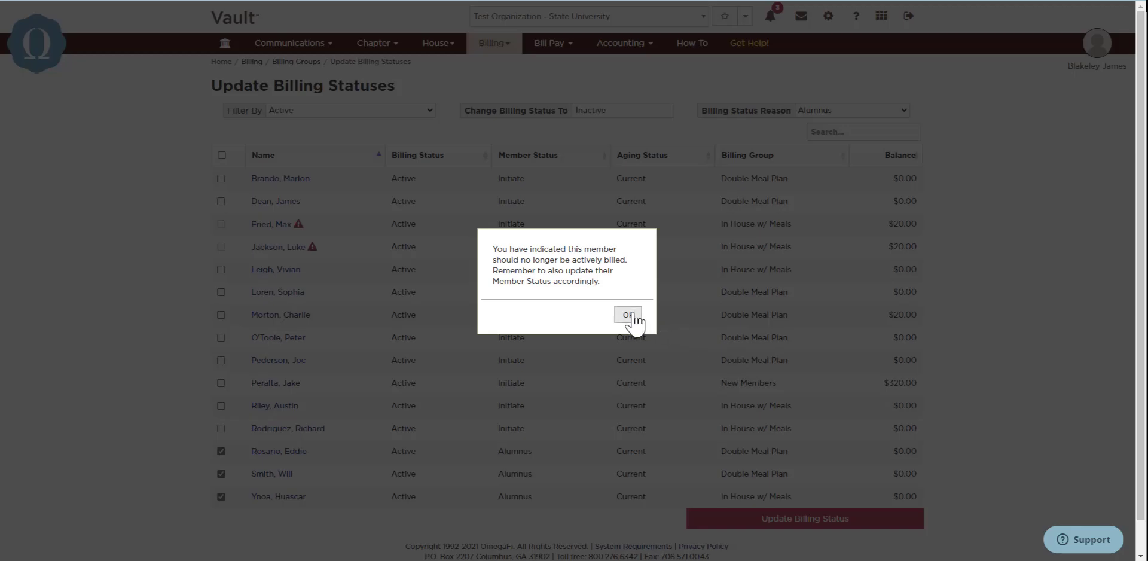
pyautogui.click(631, 316)
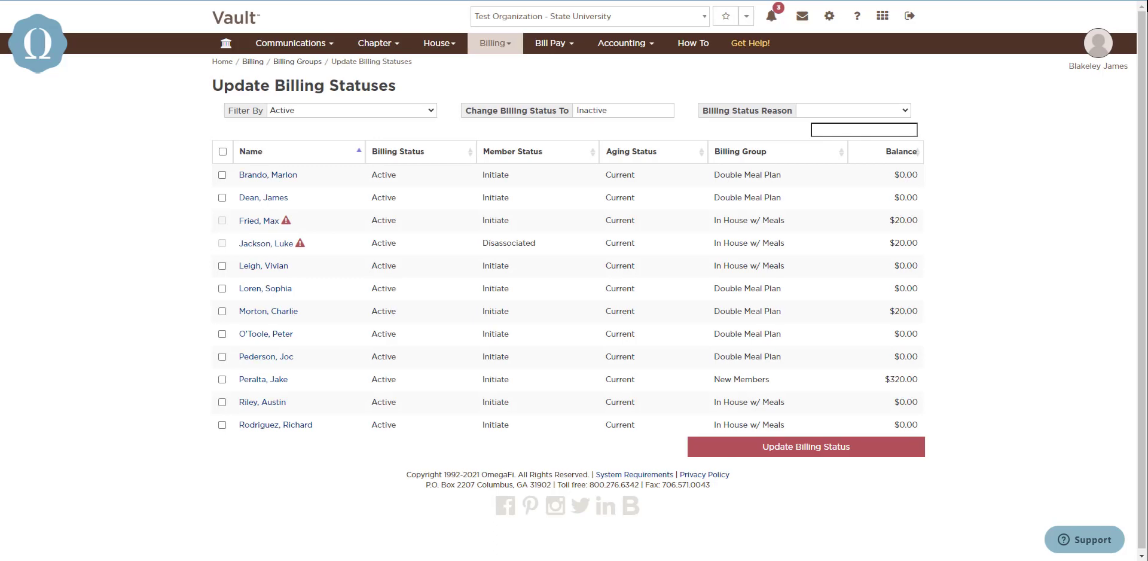
# On the Review Roster & Billing Discrepancies page, update all listed Initiate members under Update Member Status Discrepancies to Alumnus
pyautogui.click(494, 47)
pyautogui.click(345, 150)
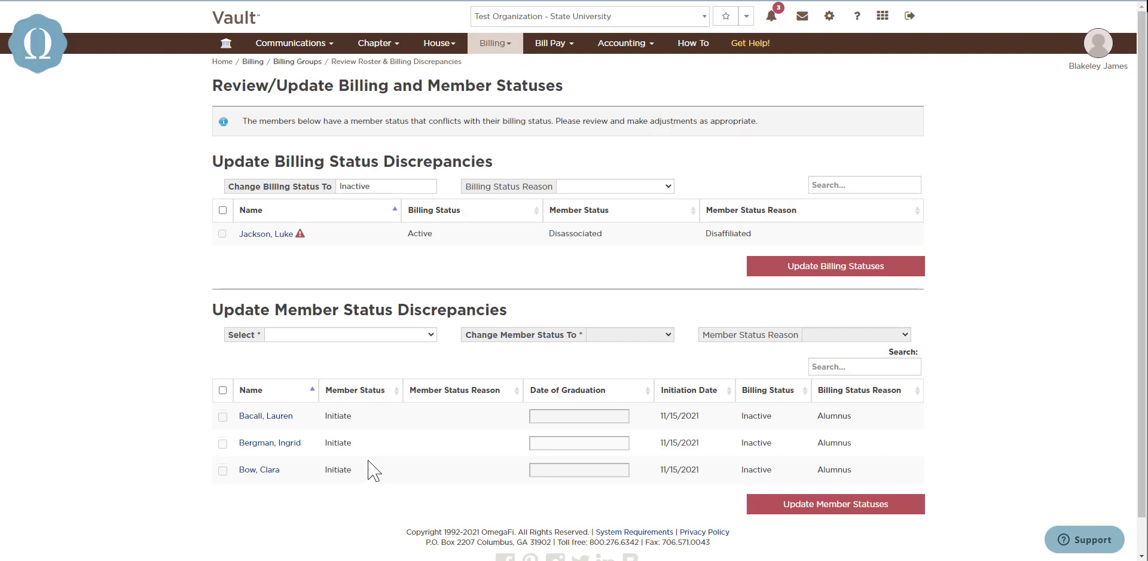
pyautogui.click(334, 347)
pyautogui.click(330, 362)
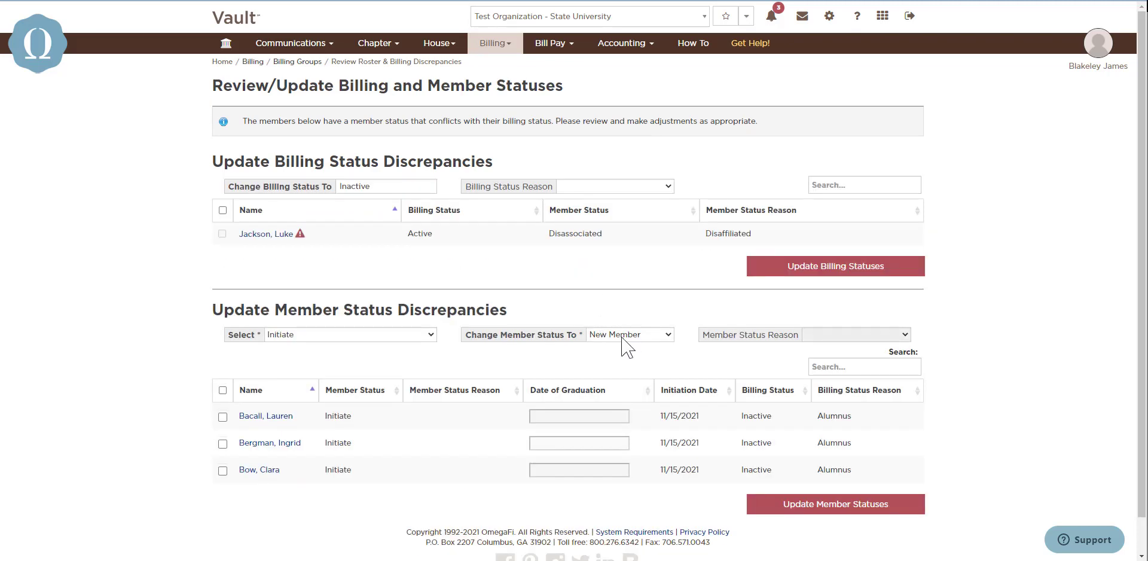
pyautogui.click(622, 335)
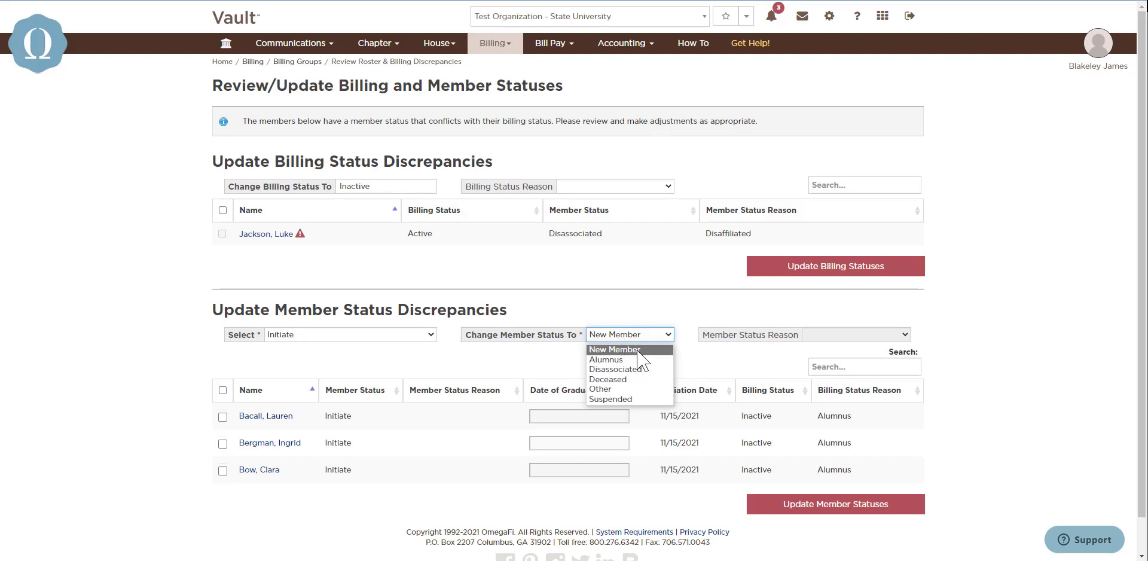
pyautogui.click(637, 361)
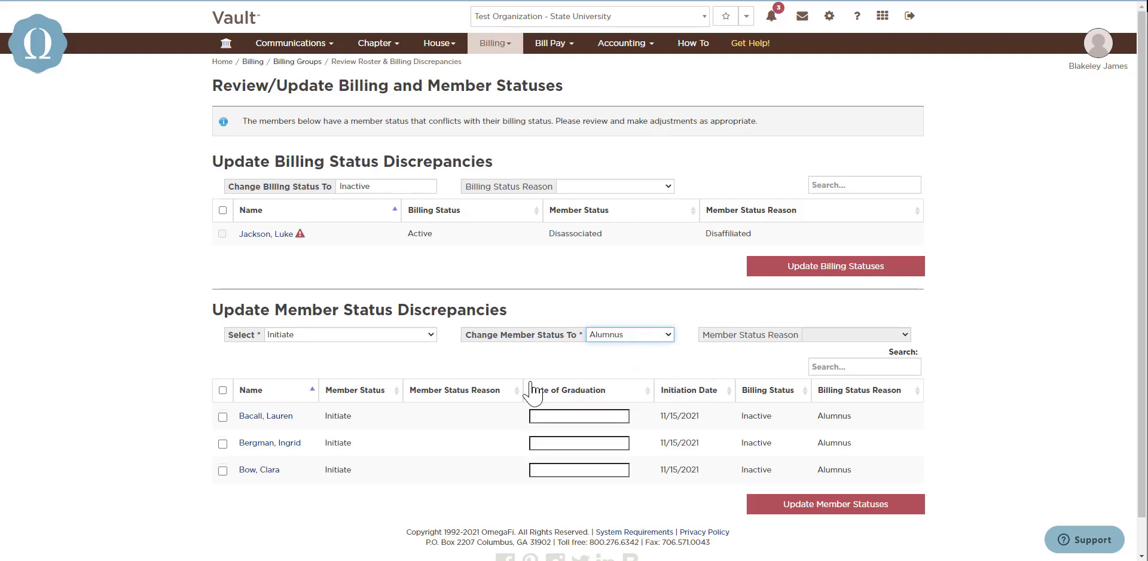
pyautogui.click(222, 390)
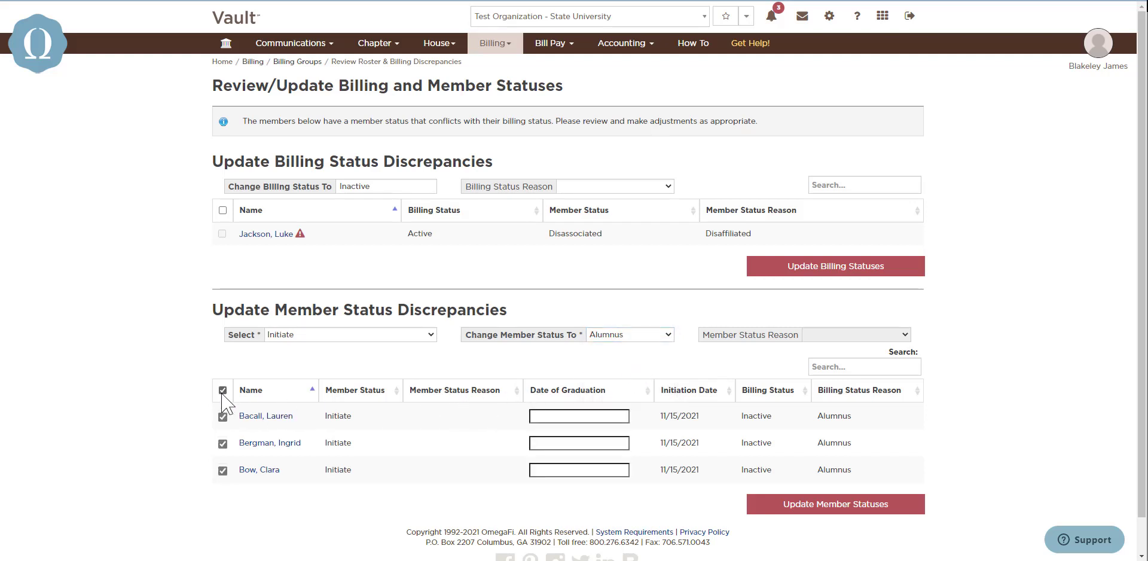
pyautogui.click(847, 509)
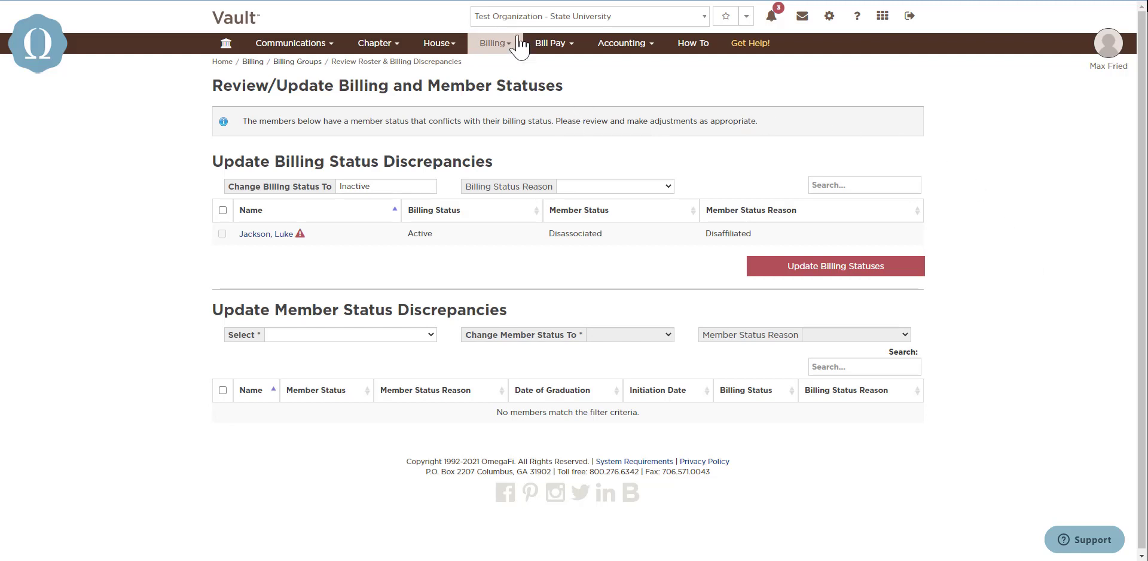
# From the Billing Overview, start a new billing setup for the Fall 2022 term
pyautogui.click(499, 42)
pyautogui.click(287, 195)
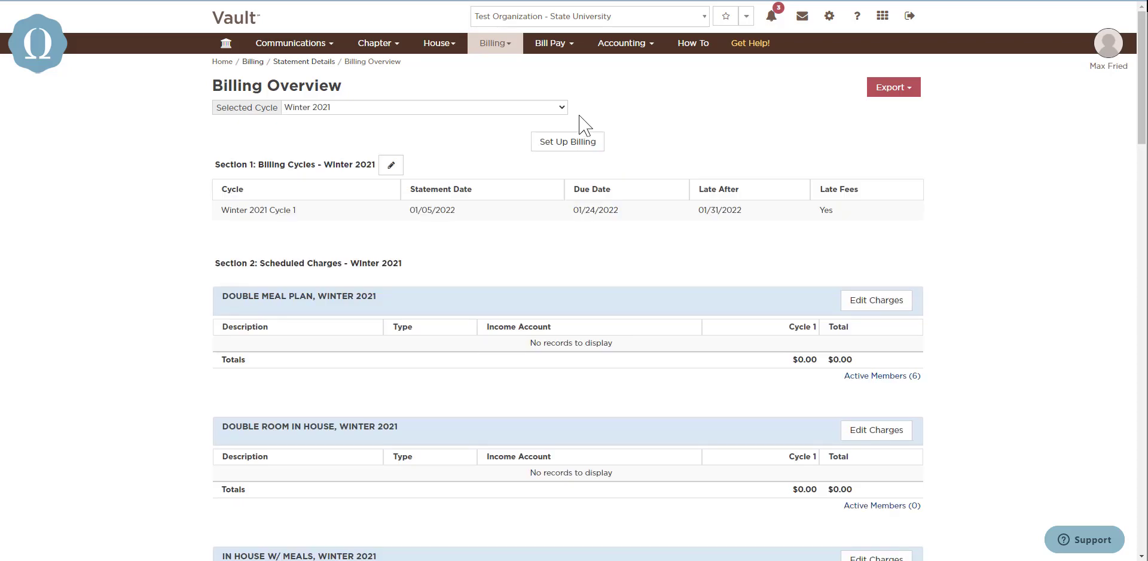
pyautogui.click(599, 146)
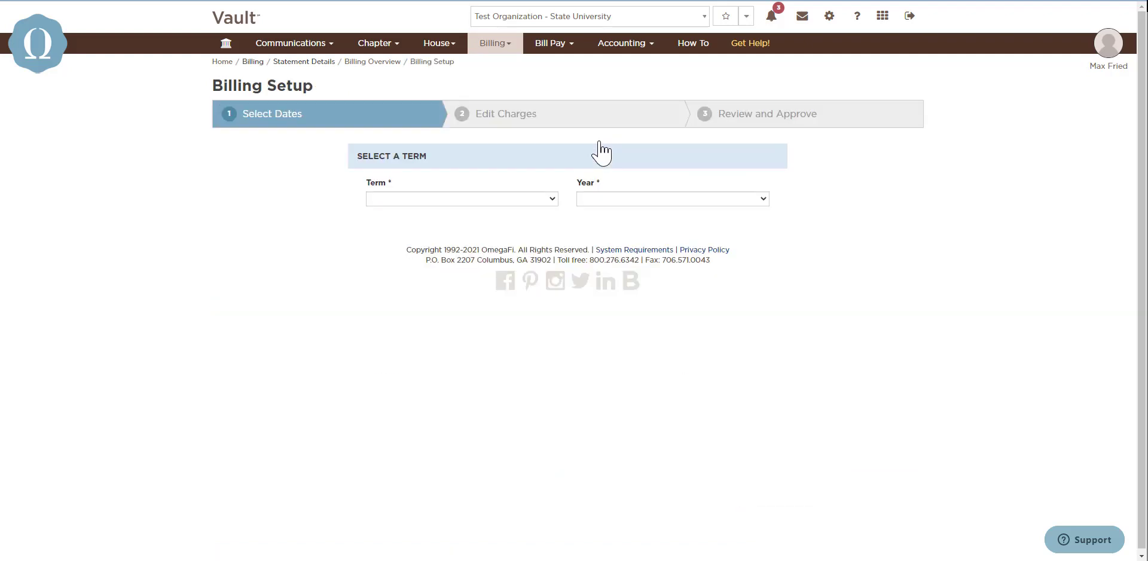
pyautogui.click(517, 201)
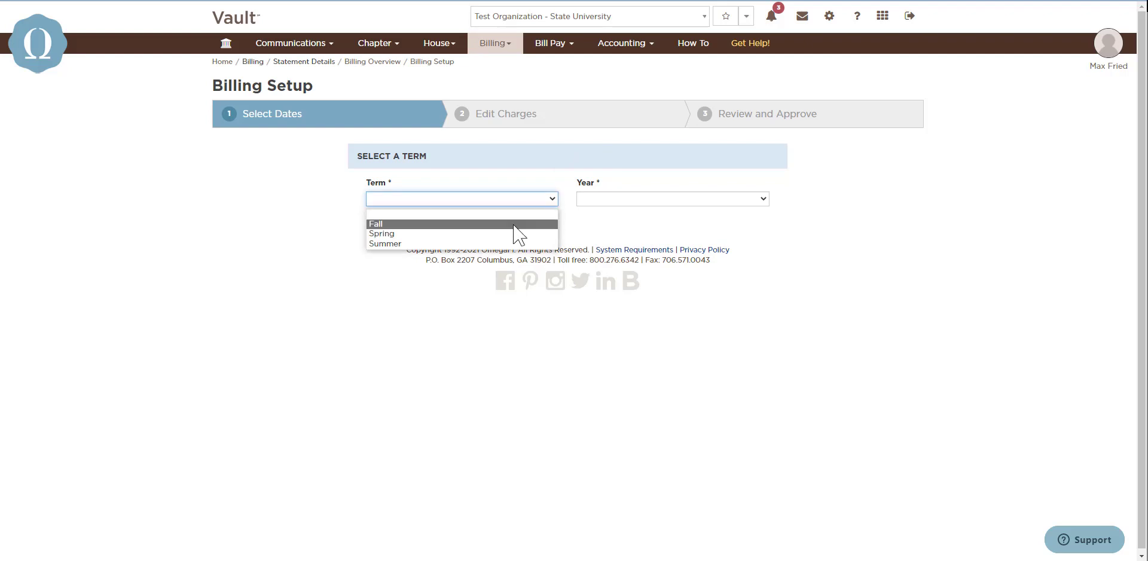
pyautogui.click(516, 224)
pyautogui.click(622, 201)
pyautogui.click(620, 229)
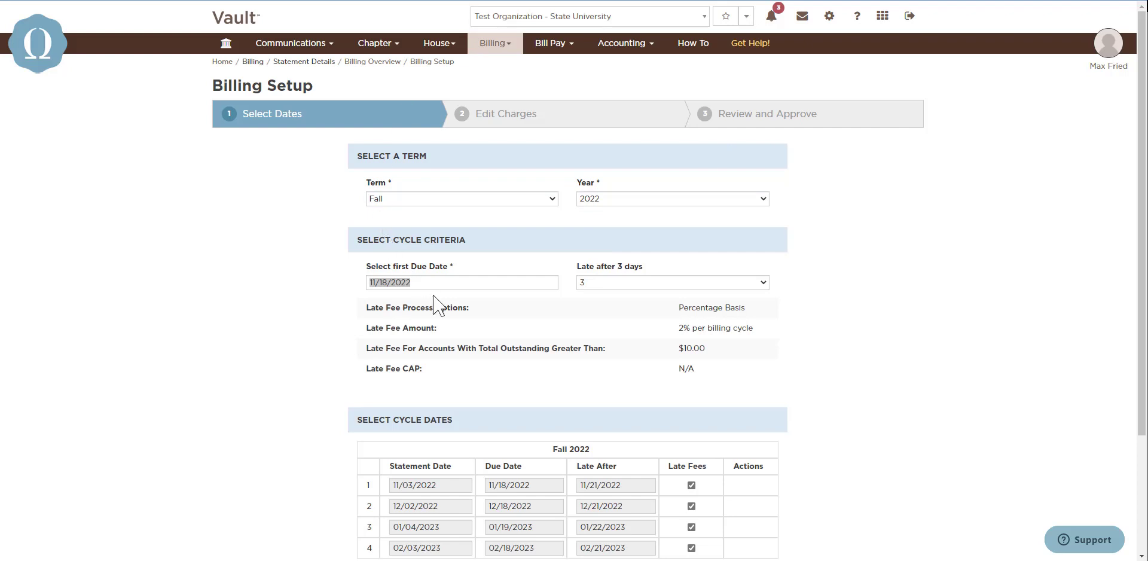
# Turn off late fees for billing cycles 2, 3 and 4 of Fall 2022 and continue to the Edit Charges stage
pyautogui.click(434, 282)
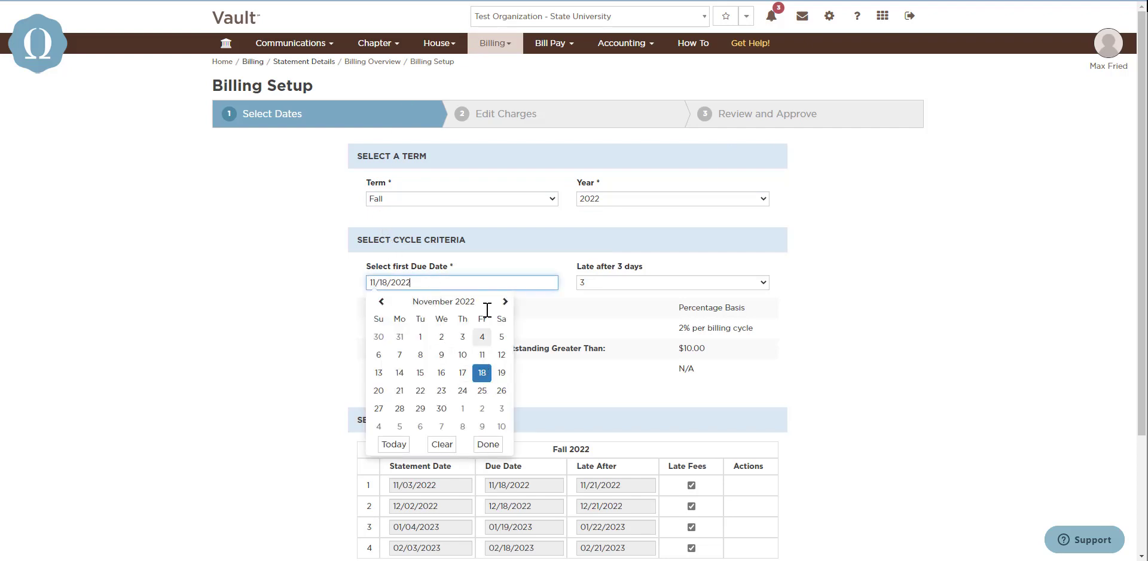
pyautogui.click(626, 284)
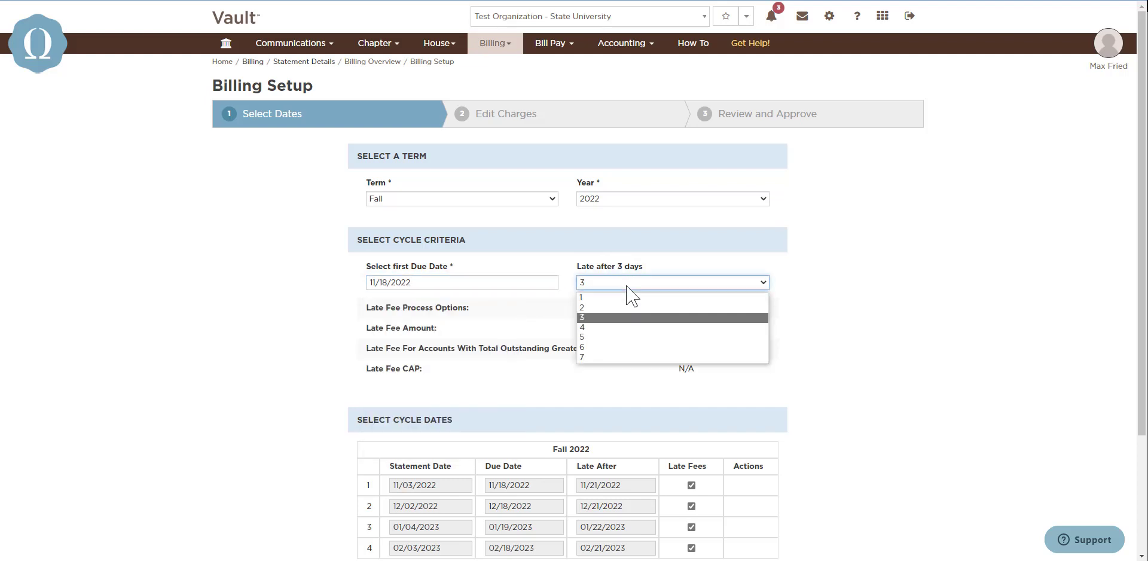
pyautogui.click(626, 284)
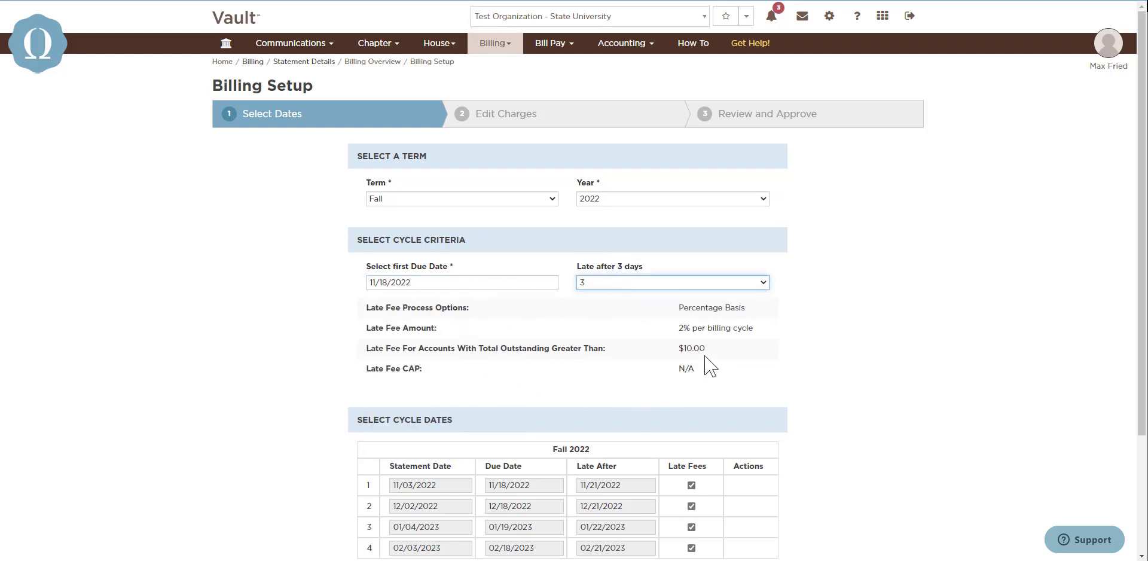
pyautogui.scroll(-3, 558, 313)
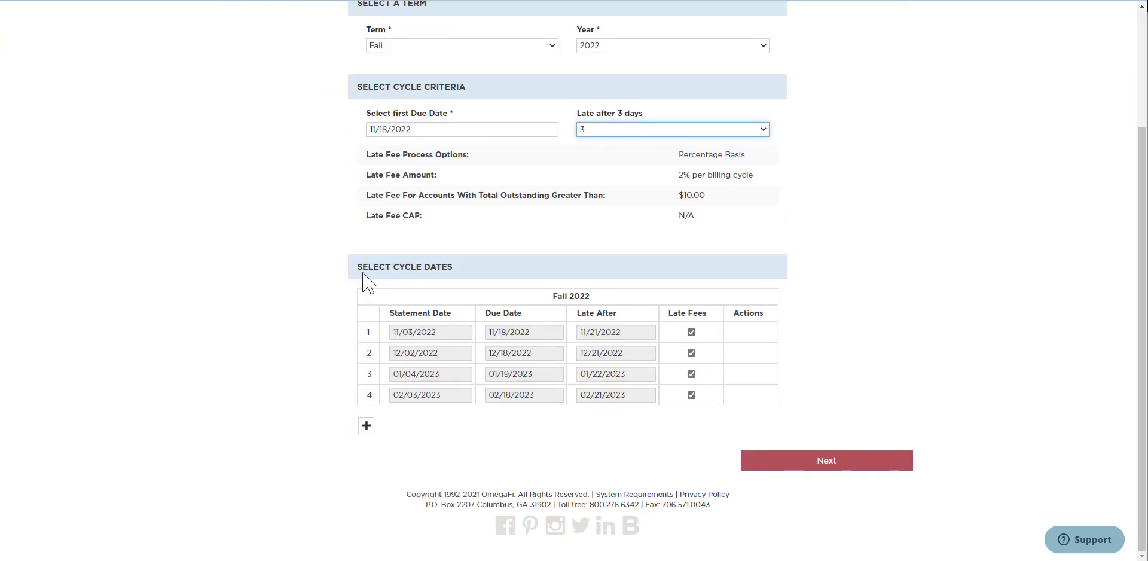
pyautogui.click(691, 352)
pyautogui.click(691, 373)
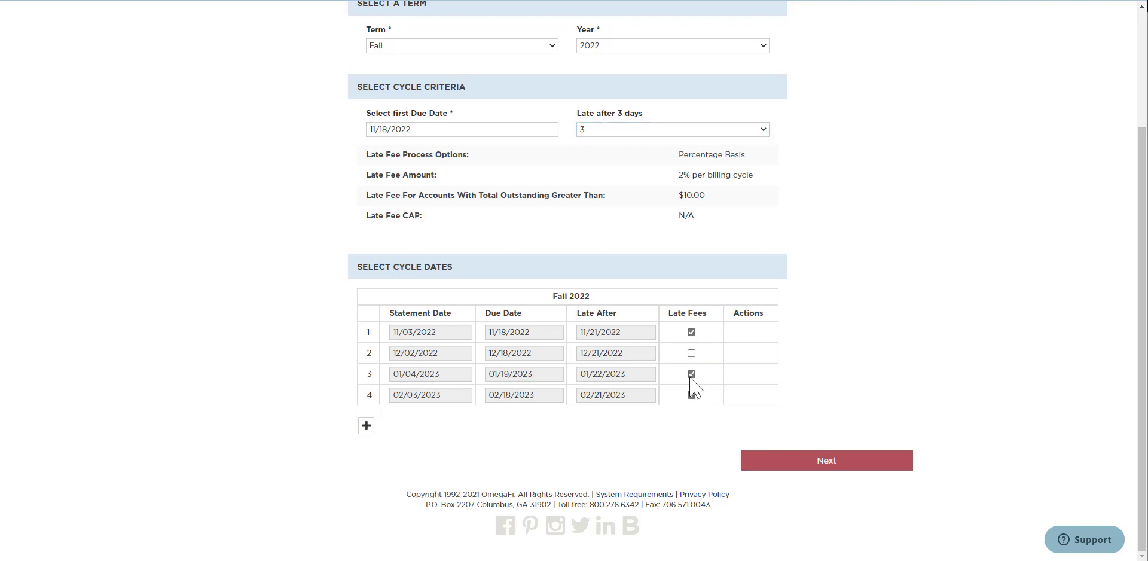
pyautogui.click(691, 394)
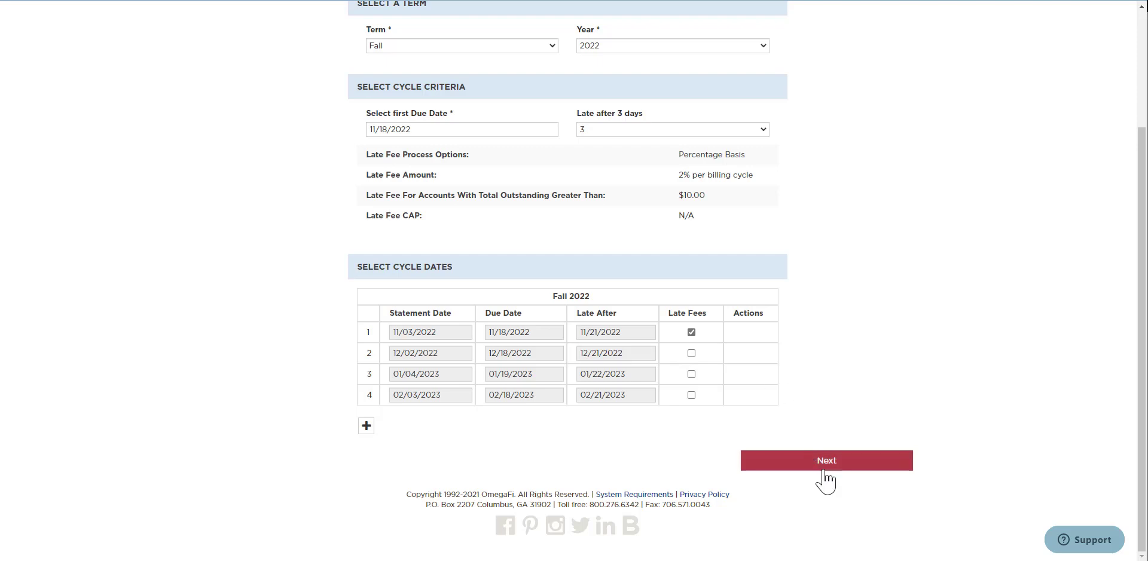
pyautogui.click(822, 469)
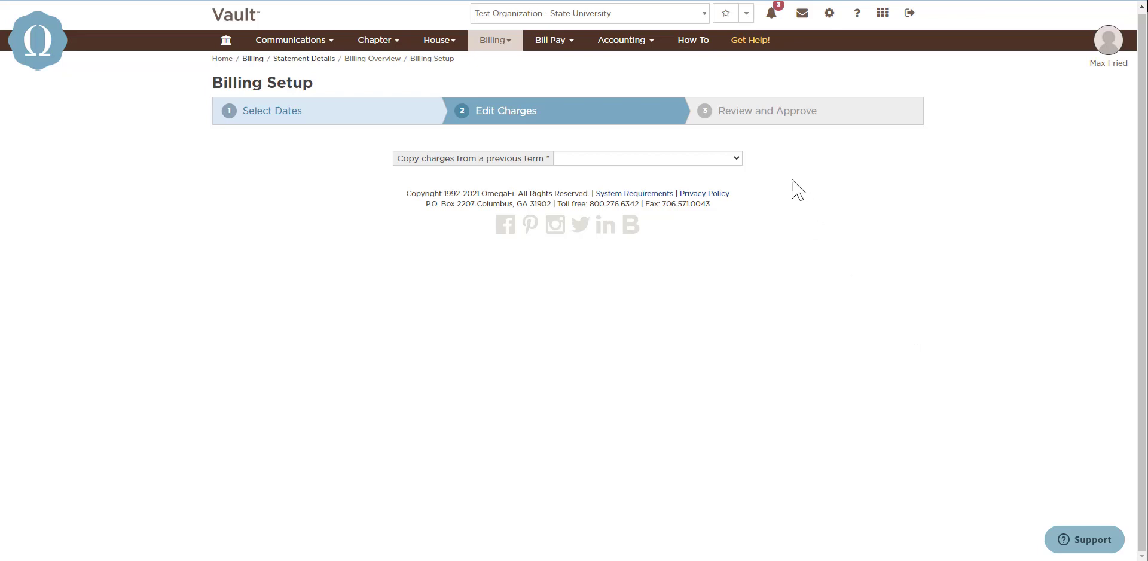
# Copy the charges from the Spring 2022 term and open the Double Meal Plan group's Fall 2022 charges for editing
pyautogui.click(707, 160)
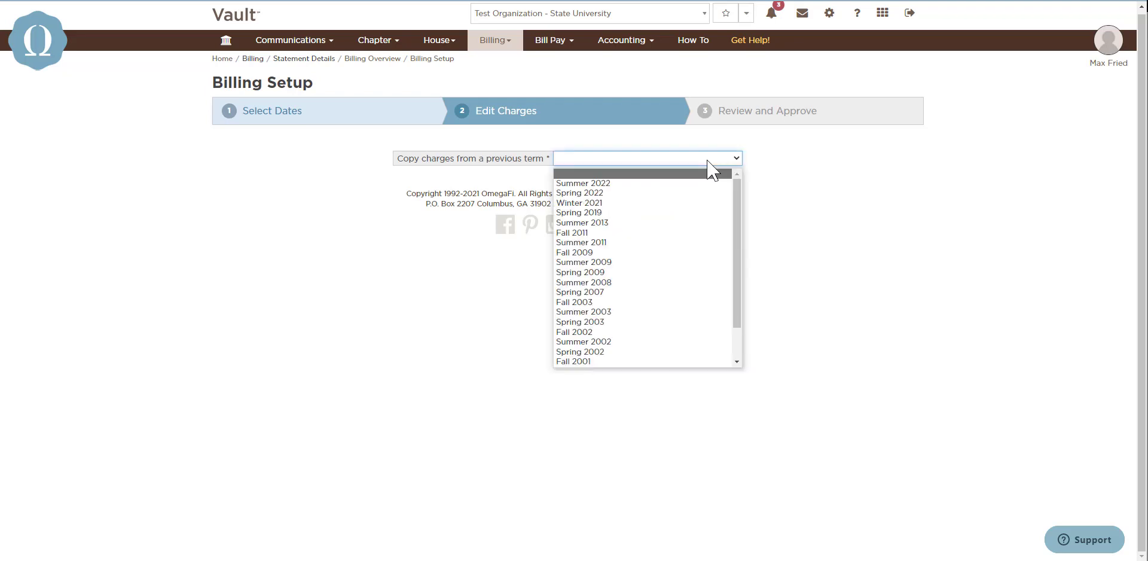
pyautogui.click(707, 193)
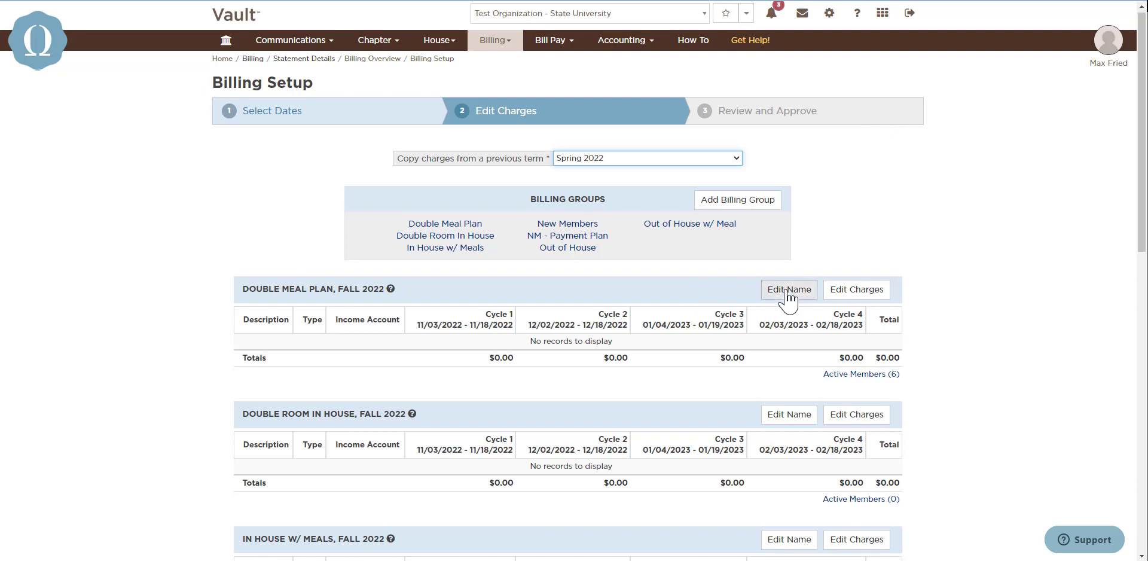
pyautogui.click(872, 289)
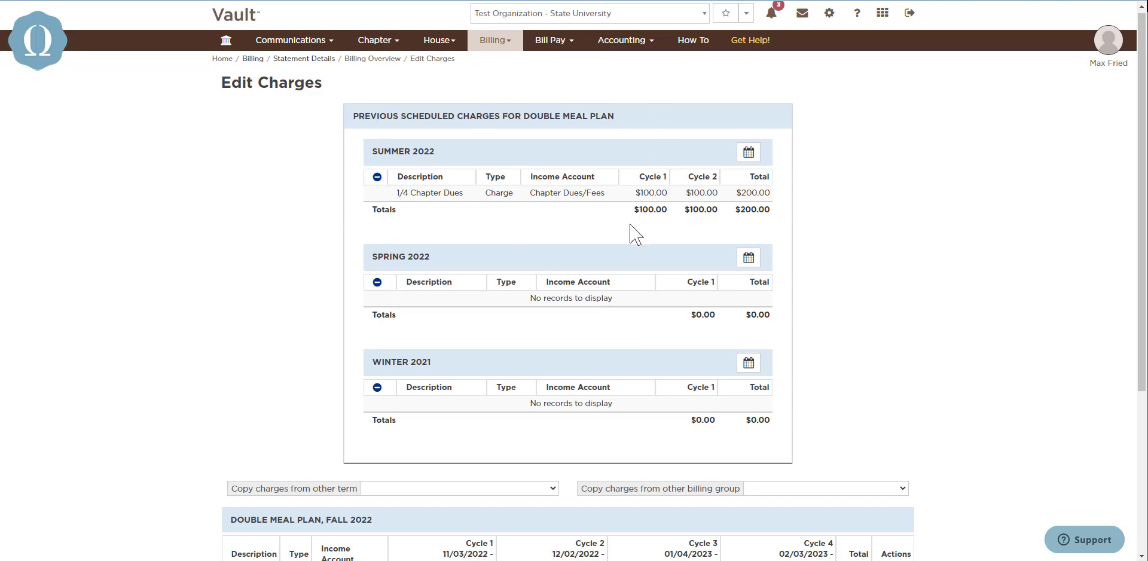
pyautogui.scroll(-3, 605, 369)
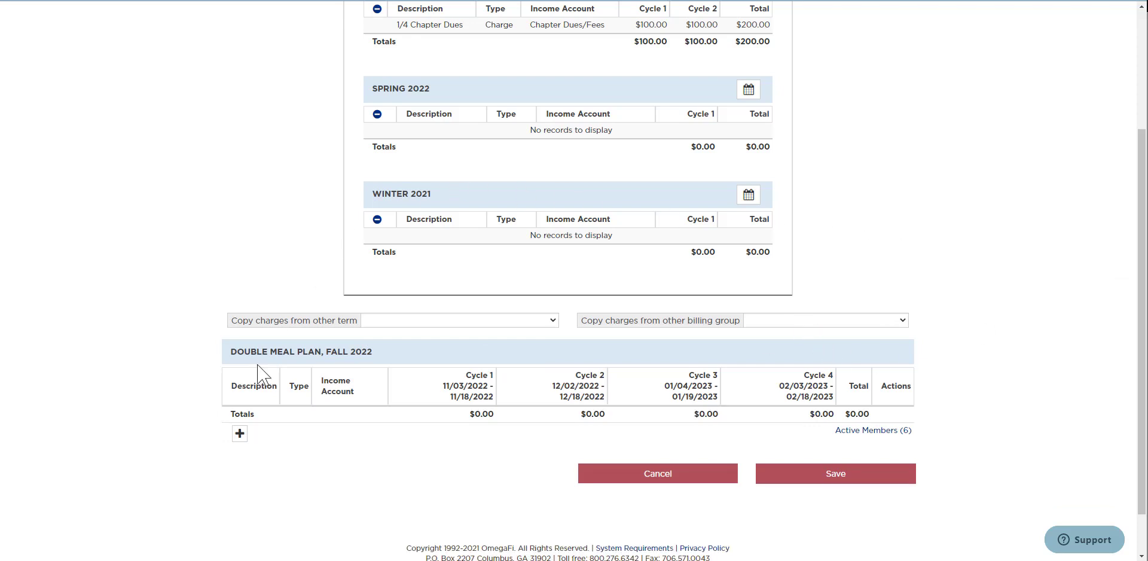
# Add a Chapter Dues charge to Double Meal Plan, Fall 2022, with income account 4510 - Chapter Dues/Fees and $400.00 in Cycle 1
pyautogui.click(241, 435)
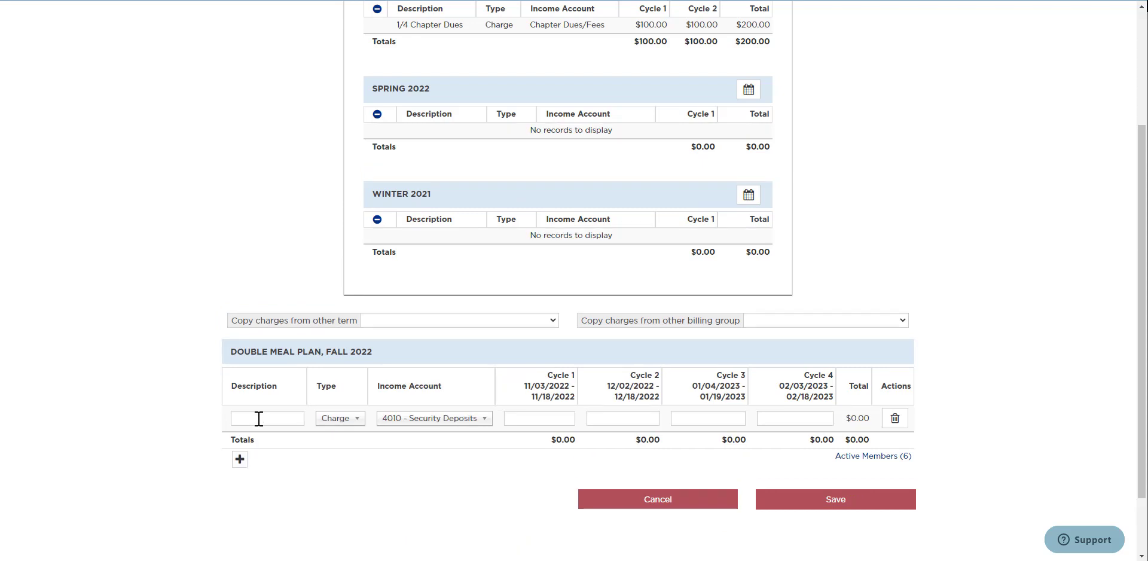
pyautogui.click(258, 418)
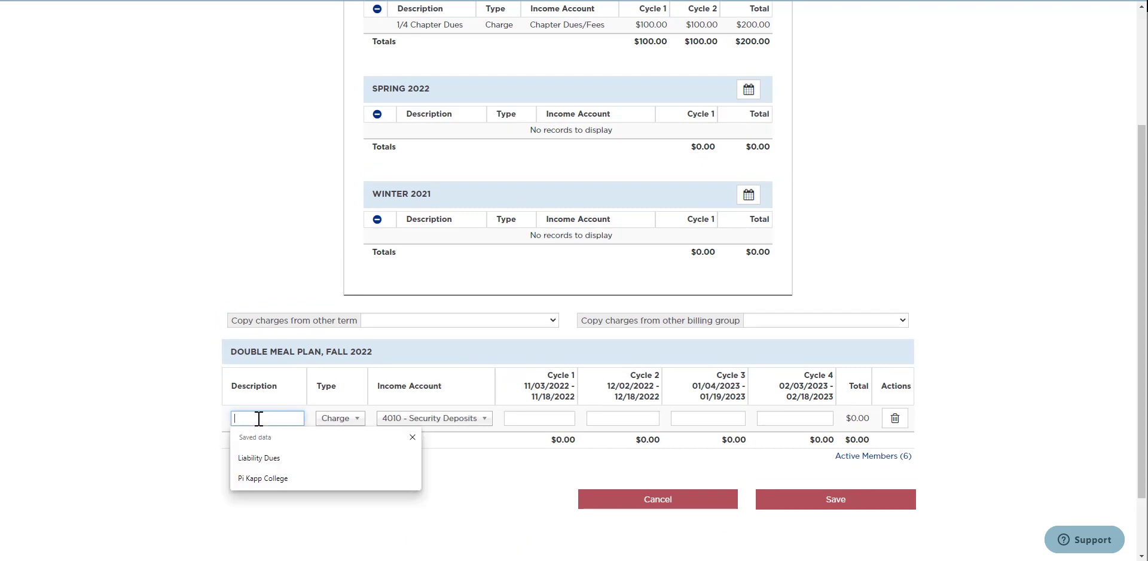
pyautogui.write('Chapter Dues')
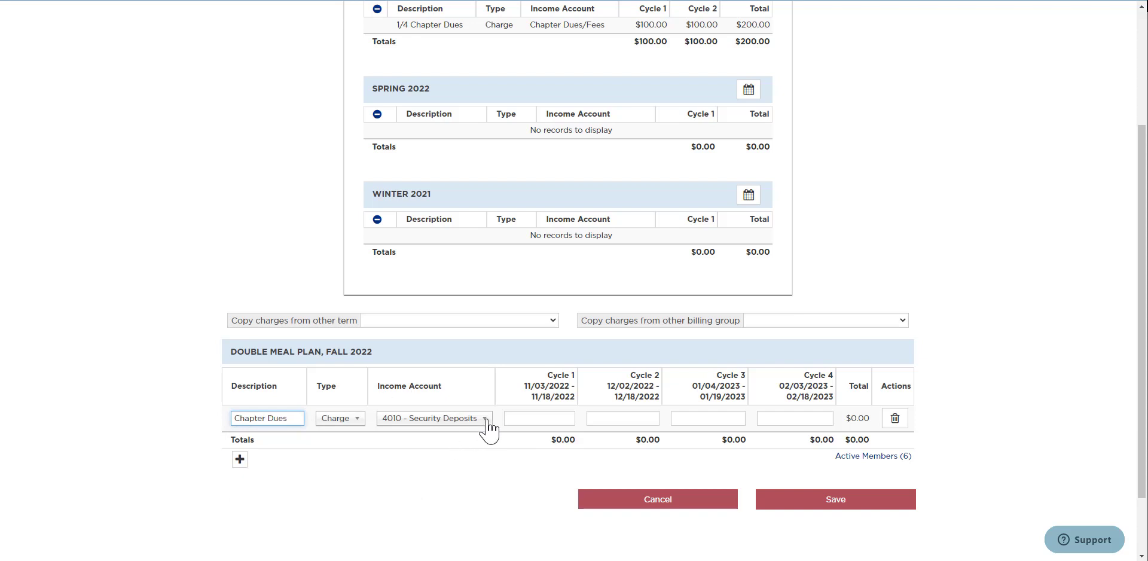
pyautogui.click(486, 420)
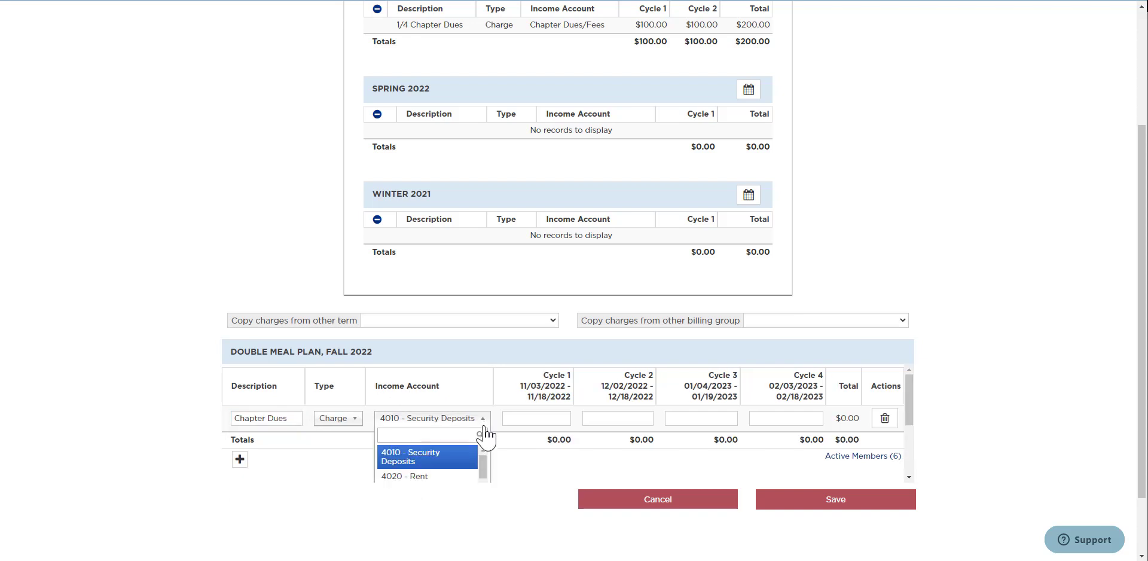
pyautogui.scroll(-1, 486, 467)
pyautogui.scroll(-5, 489, 474)
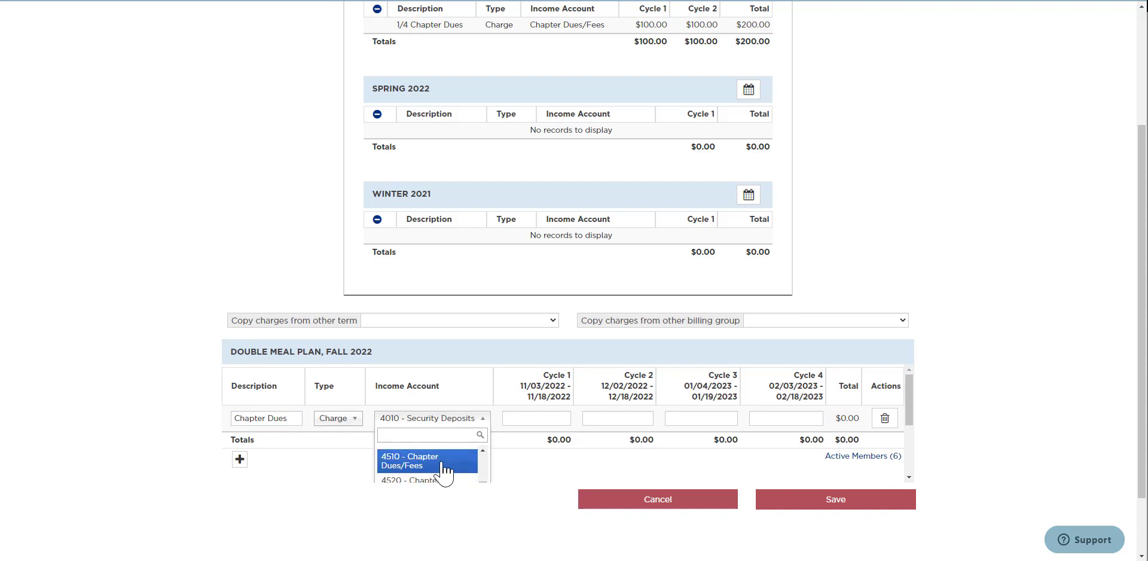
pyautogui.click(444, 465)
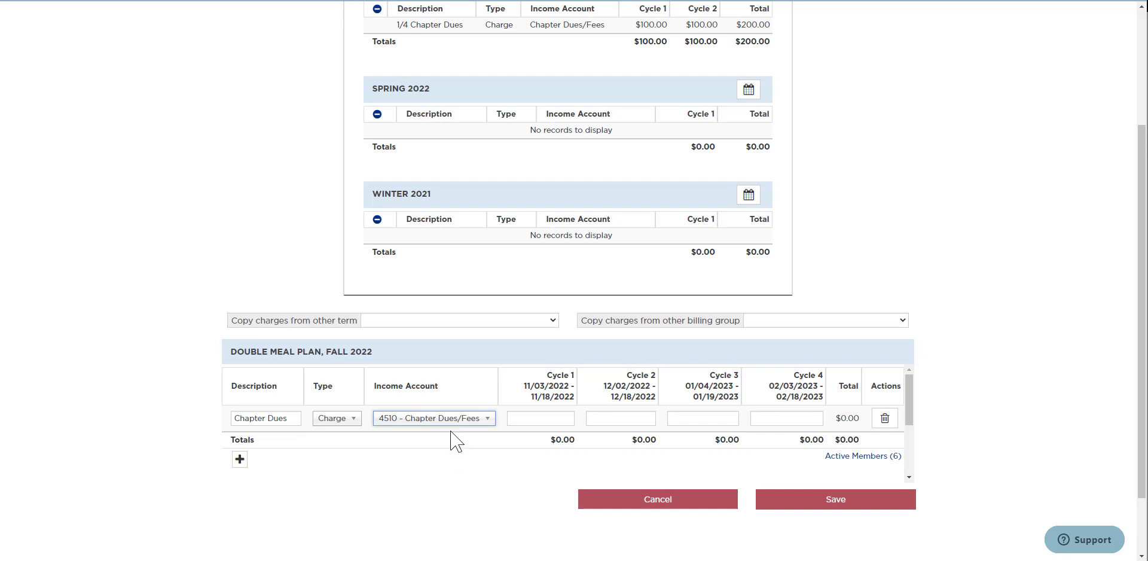
pyautogui.click(522, 416)
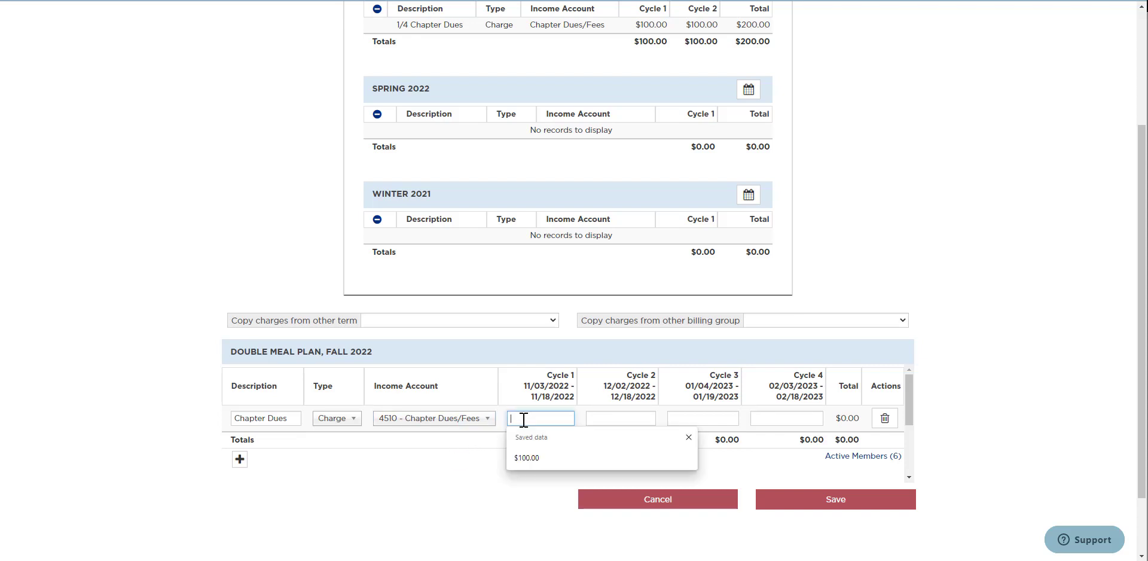
pyautogui.click(688, 437)
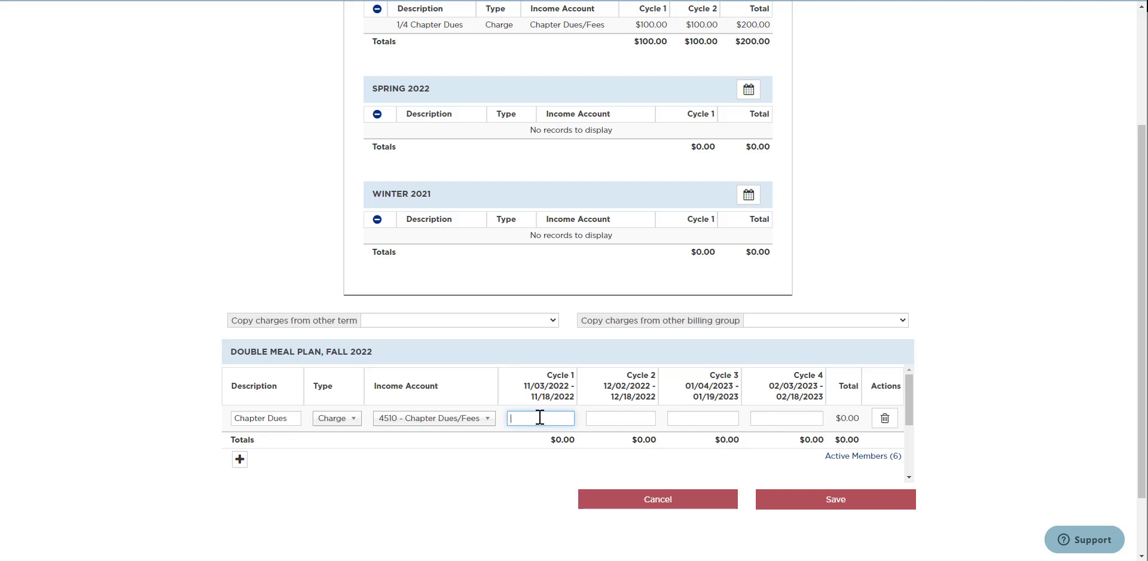
pyautogui.write('400')
pyautogui.click(455, 389)
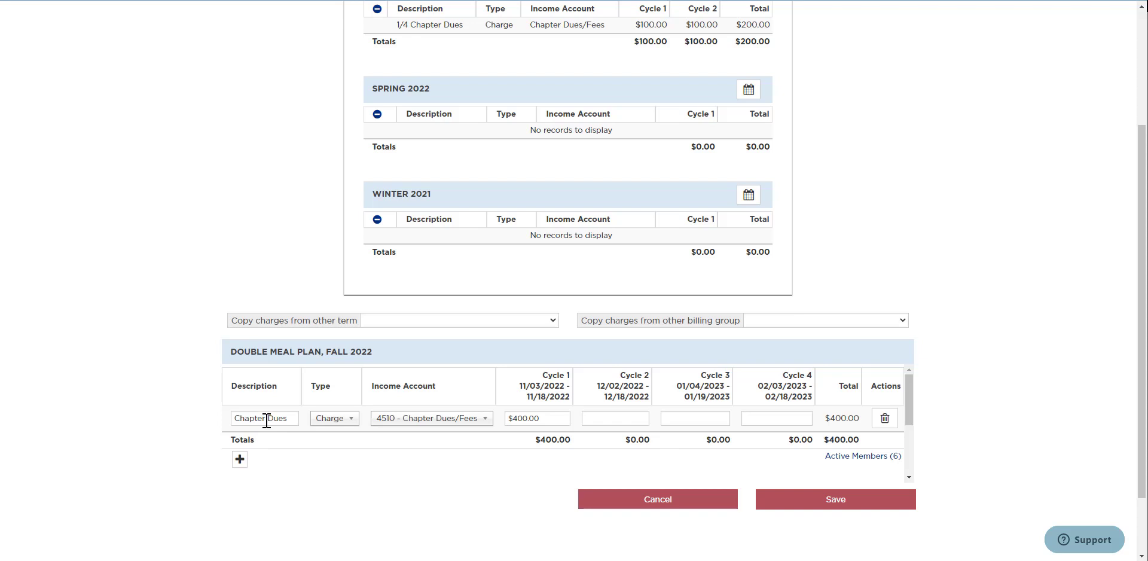
# Change the Double Meal Plan dues charge to 1/4 Chapter Dues, with $100.00 in each of the four Fall 2022 cycles
pyautogui.click(237, 416)
pyautogui.write('1/4')
pyautogui.click(542, 416)
pyautogui.write('100')
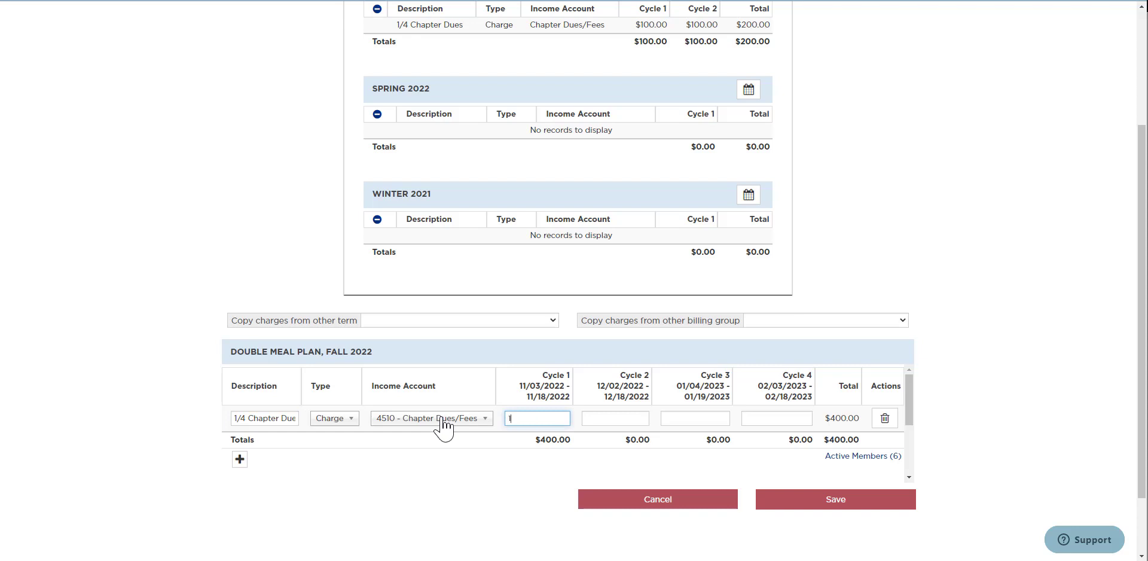
pyautogui.press('Tab')
pyautogui.write('100')
pyautogui.press('Tab')
pyautogui.write('1')
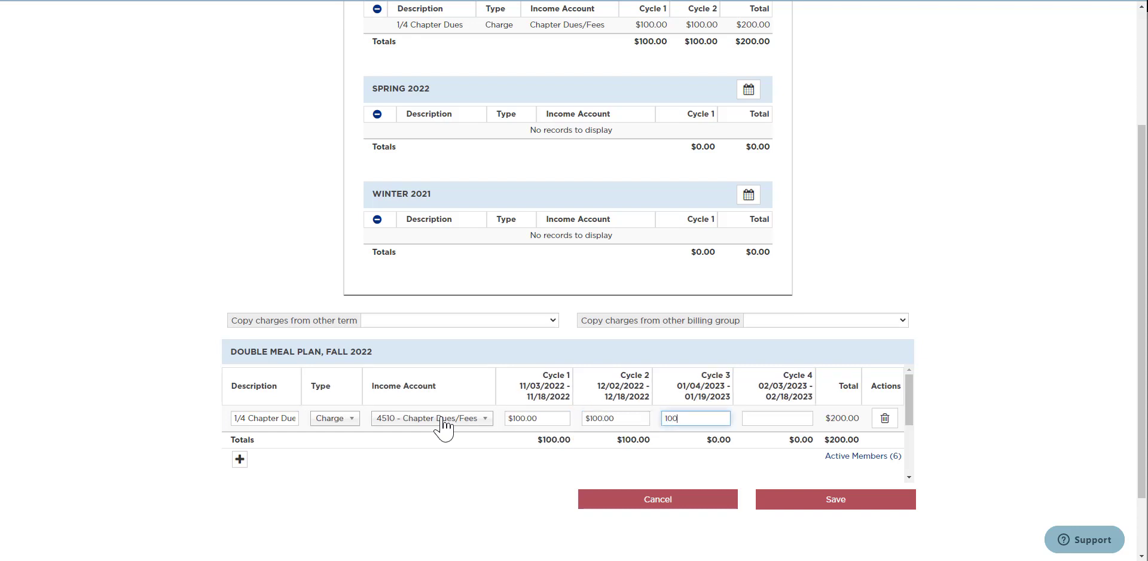
pyautogui.write('00')
pyautogui.press('Tab')
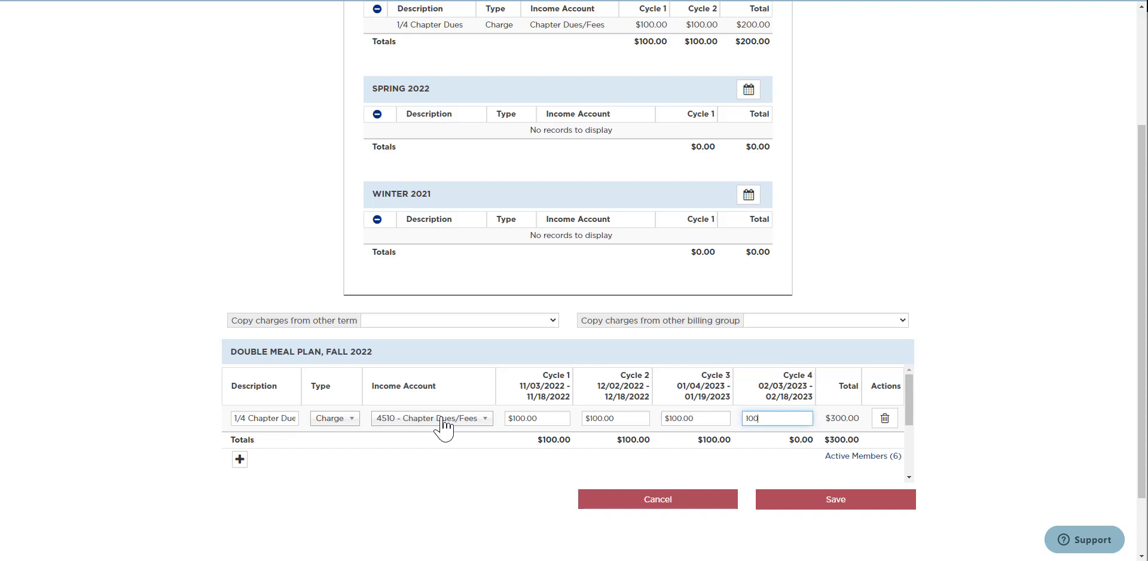
# Add a Meal Plan charge to Double Meal Plan with income account 4310 - Meals and $400.00 in Cycle 1
pyautogui.click(241, 460)
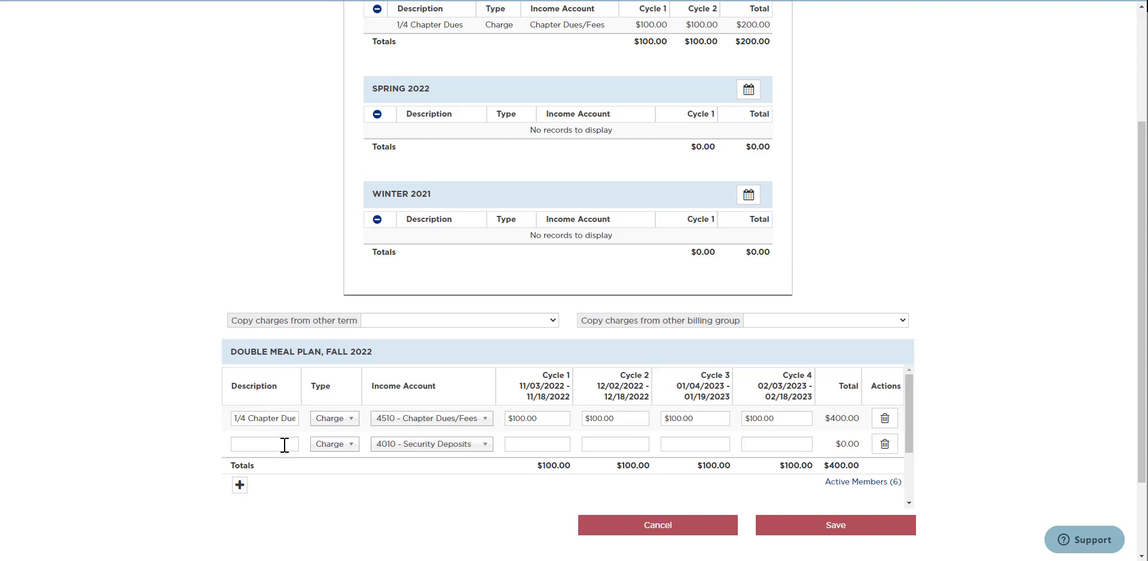
pyautogui.click(284, 445)
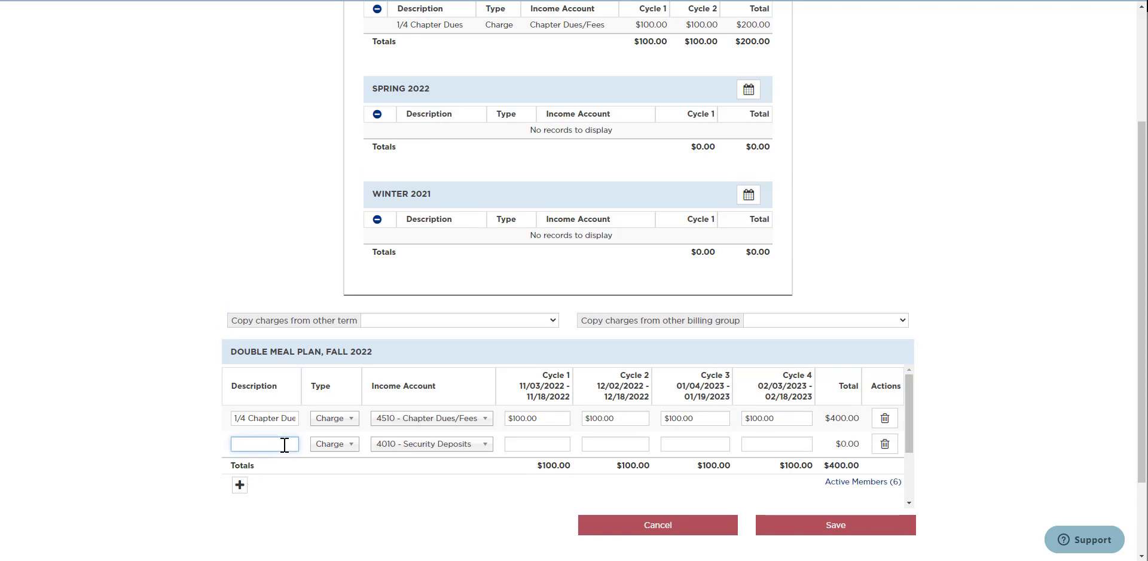
pyautogui.write('Meal Plan')
pyautogui.click(445, 446)
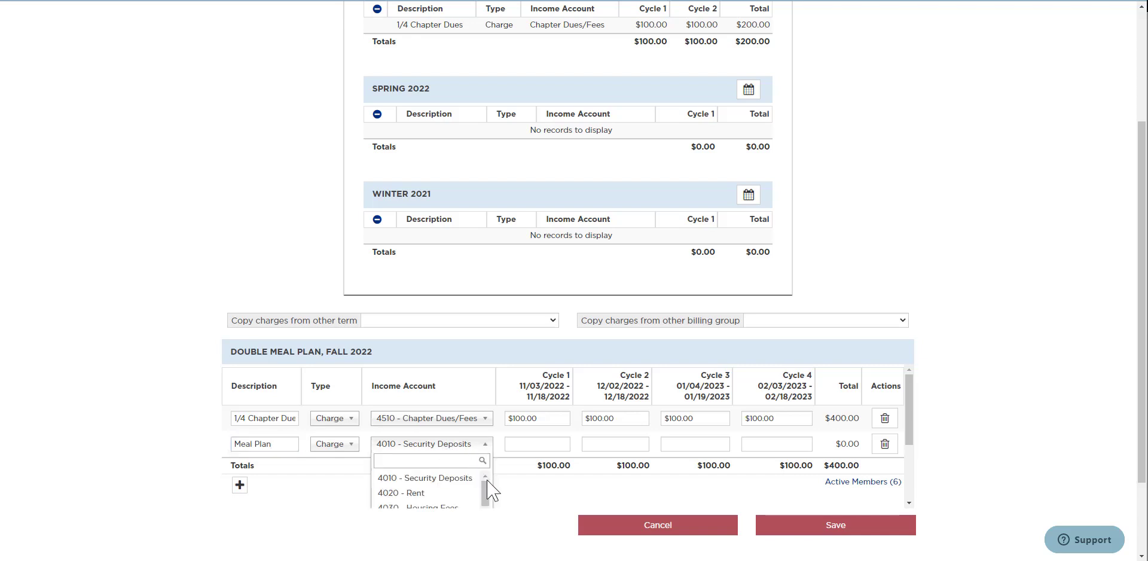
pyautogui.moveTo(487, 479); pyautogui.dragTo(486, 512)
pyautogui.click(450, 503)
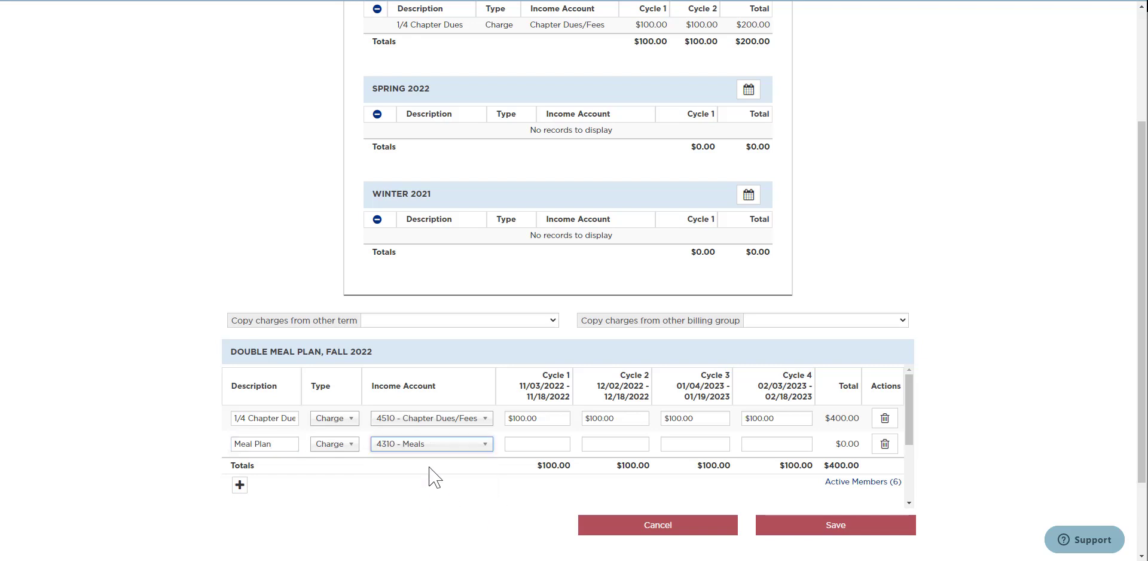
pyautogui.click(531, 446)
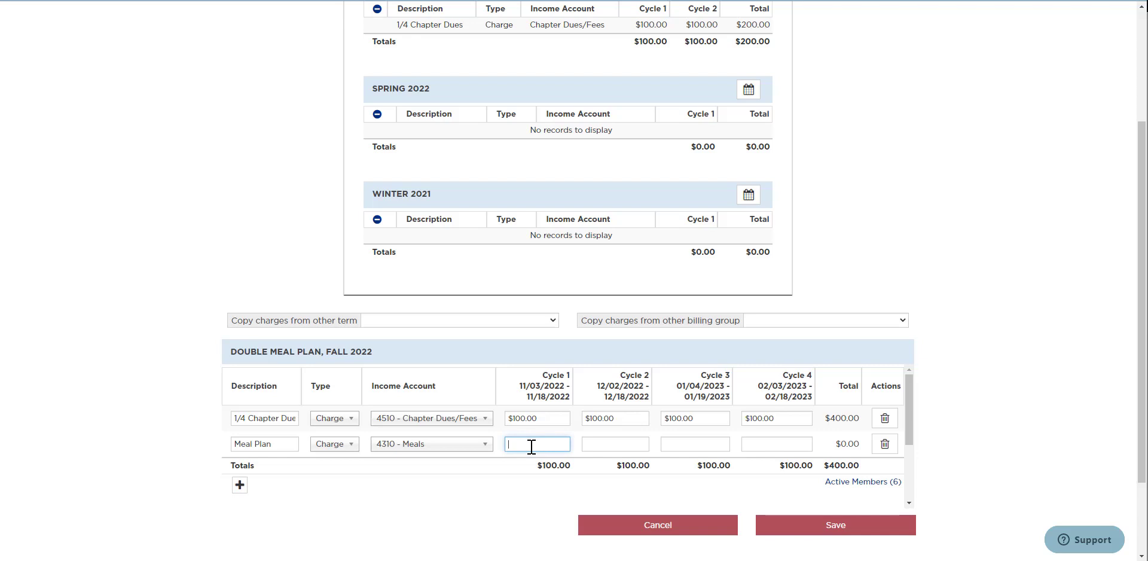
pyautogui.write('400')
pyautogui.click(521, 376)
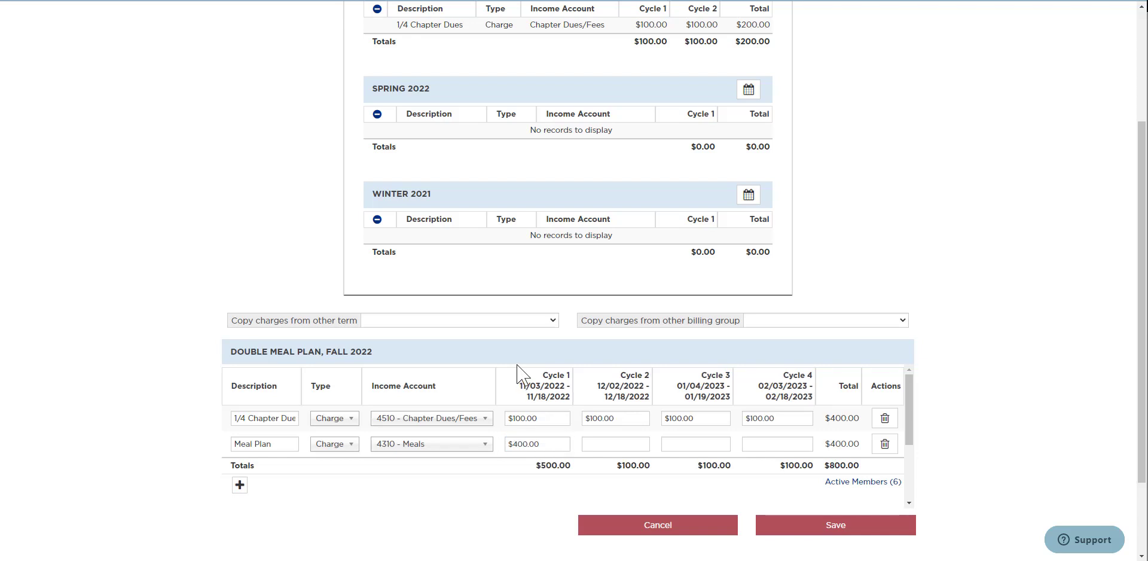
# Save the Double Meal Plan charges, continue to Review and Approve, and complete the Fall 2022 billing setup
pyautogui.click(854, 529)
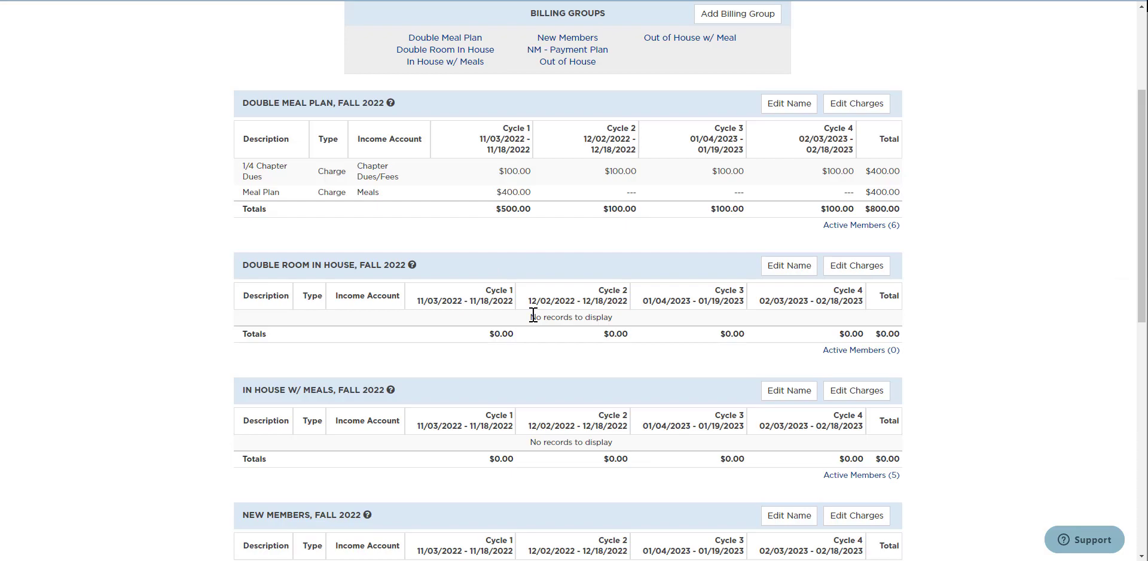
pyautogui.scroll(-9, 532, 315)
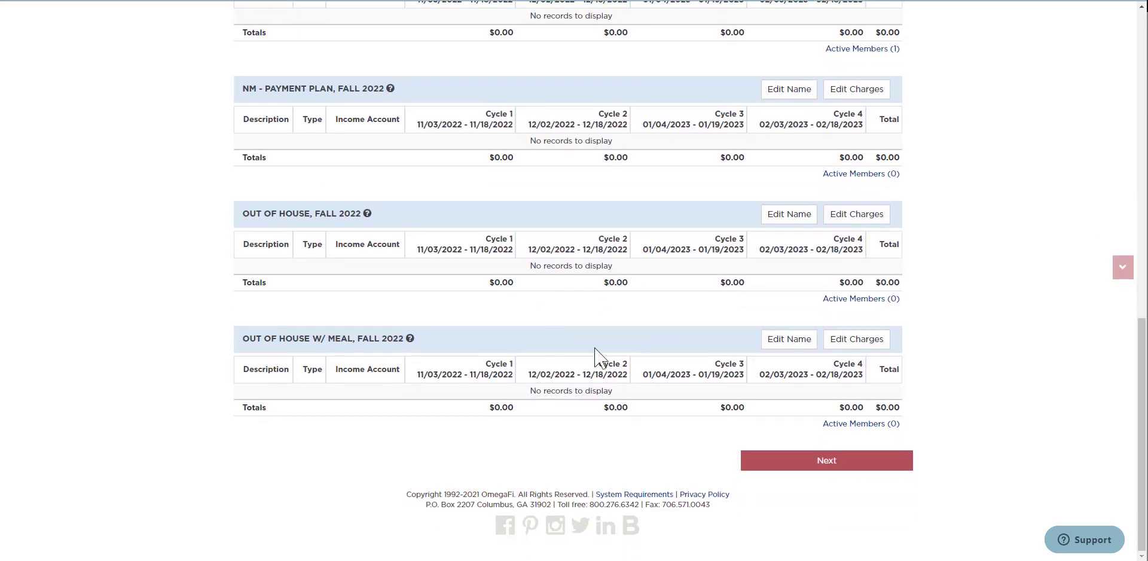
pyautogui.click(847, 463)
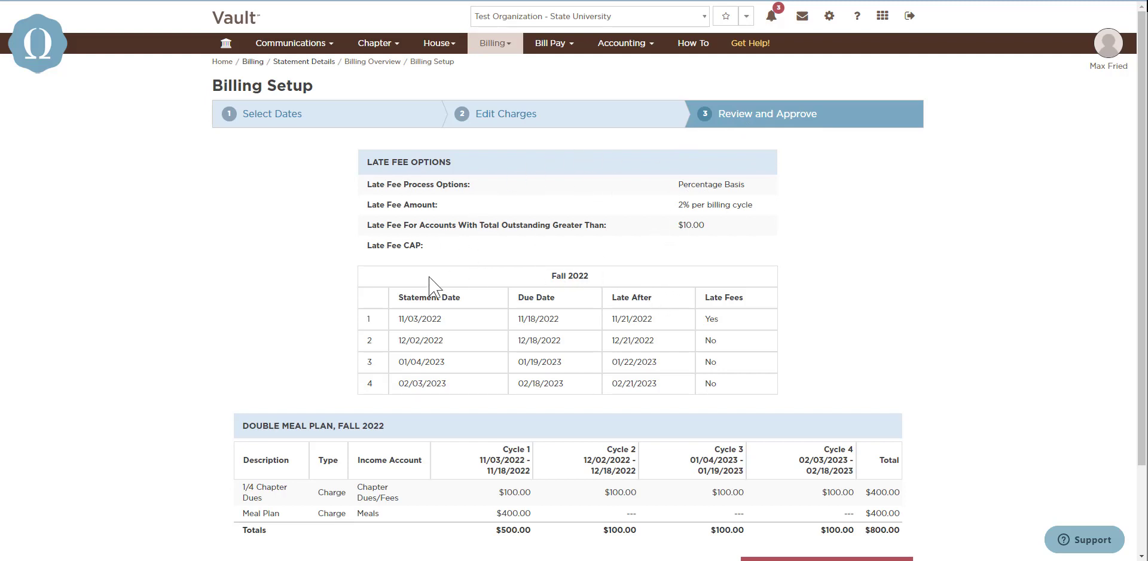
pyautogui.scroll(-2, 418, 323)
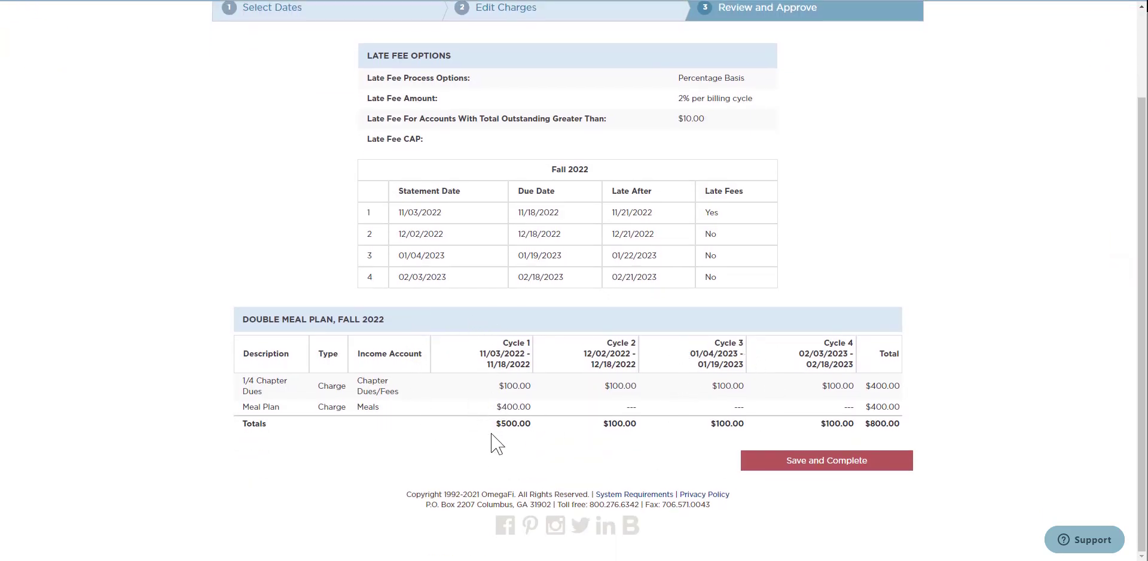
pyautogui.click(808, 463)
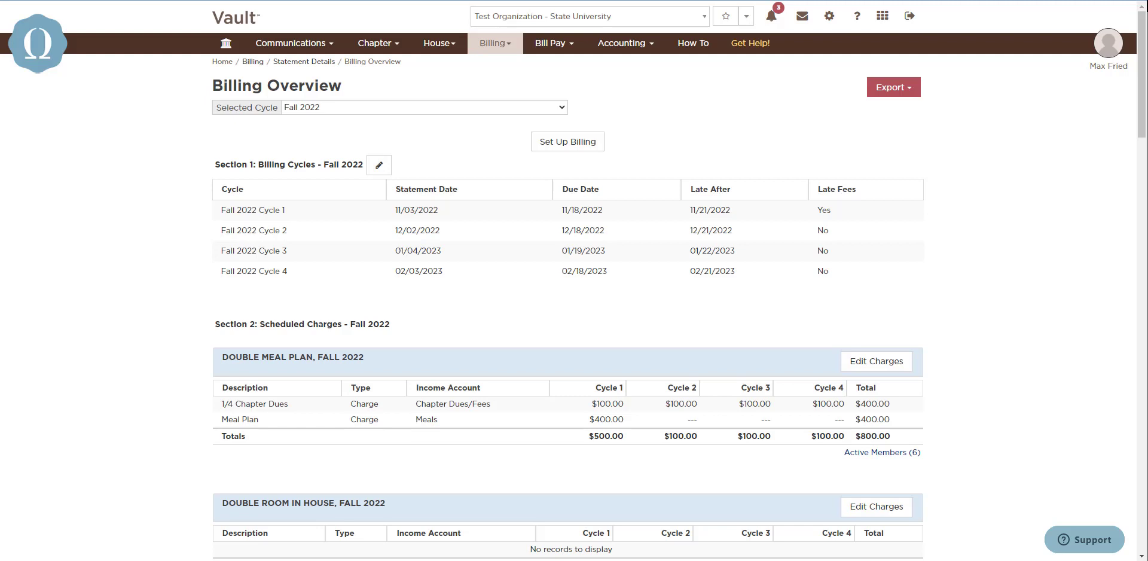
# Start adding transactions in mass, with the default type Charge and the default description Formal T Shirt
pyautogui.click(495, 46)
pyautogui.click(496, 196)
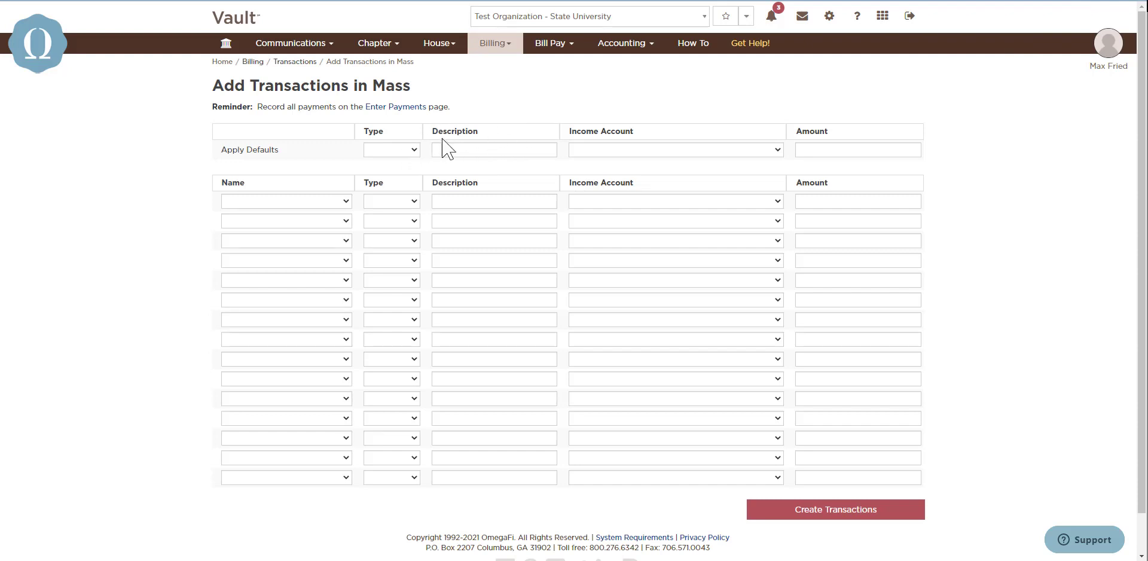
pyautogui.click(402, 151)
pyautogui.click(395, 176)
pyautogui.click(482, 153)
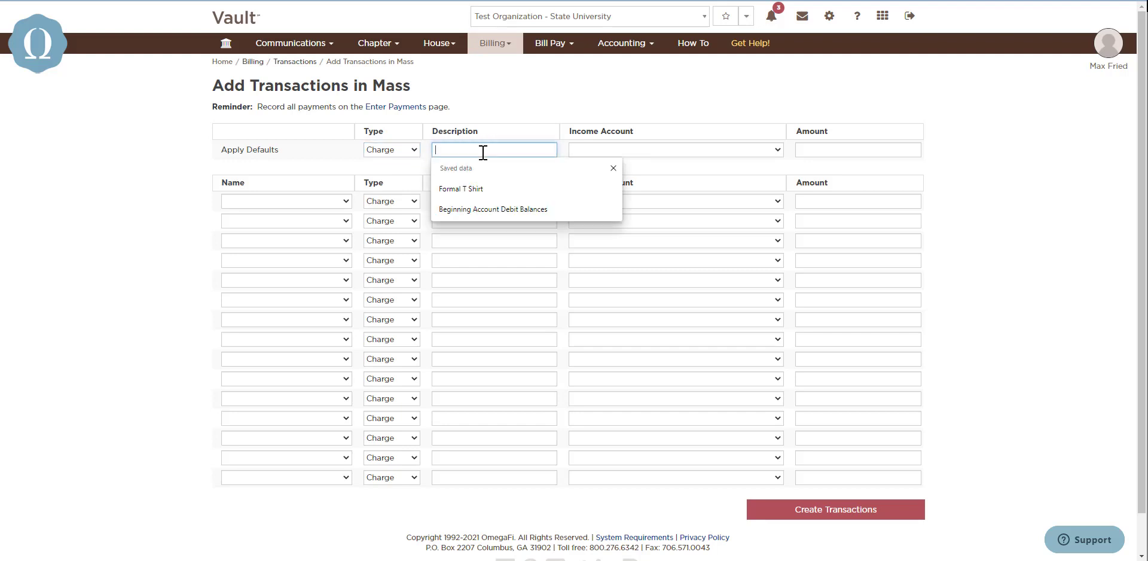
pyautogui.write('Formal T Shirt')
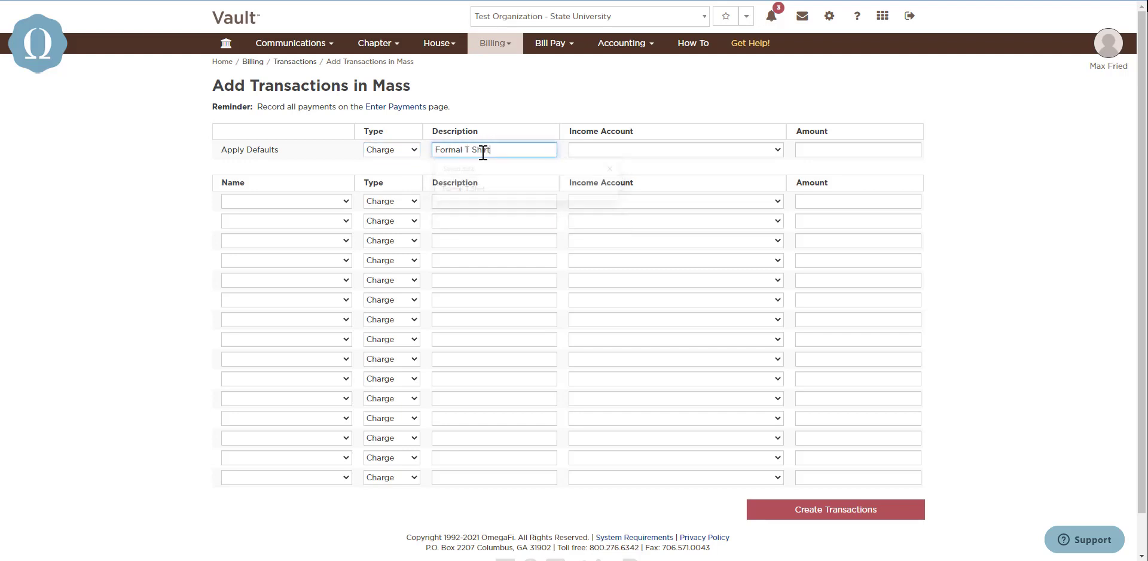
pyautogui.press('Tab')
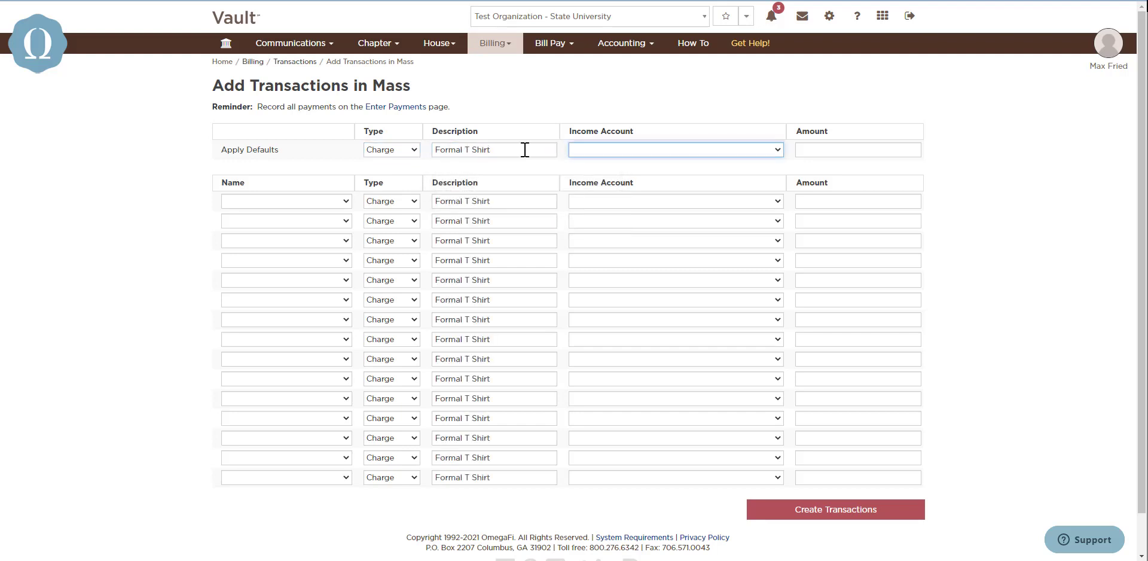
# Set the mass transaction defaults to income account 4520 - Chapter Operations and Activities and amount 25
pyautogui.click(647, 155)
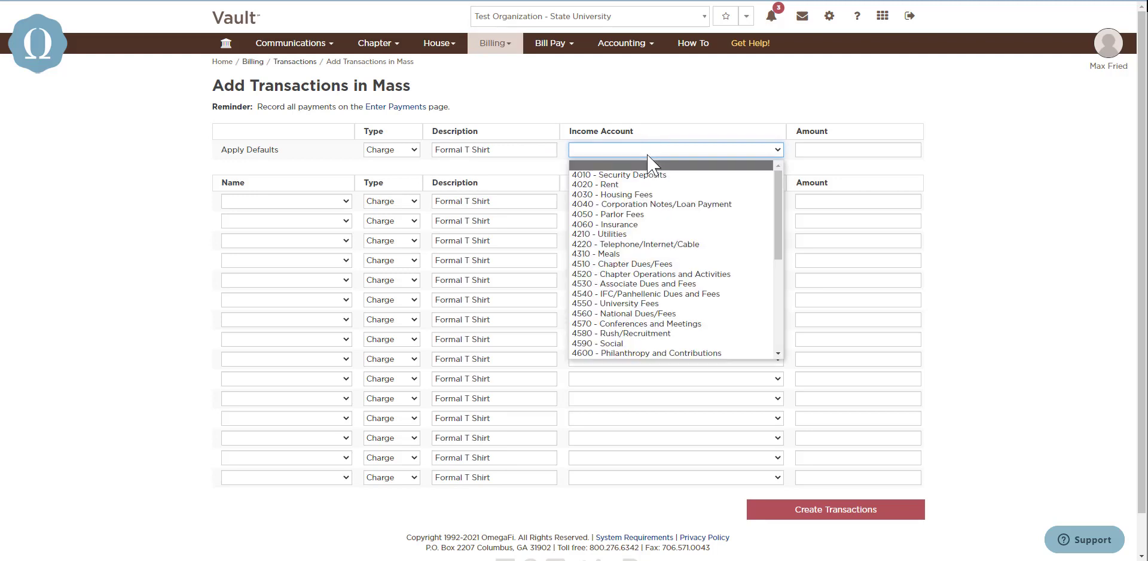
pyautogui.click(679, 273)
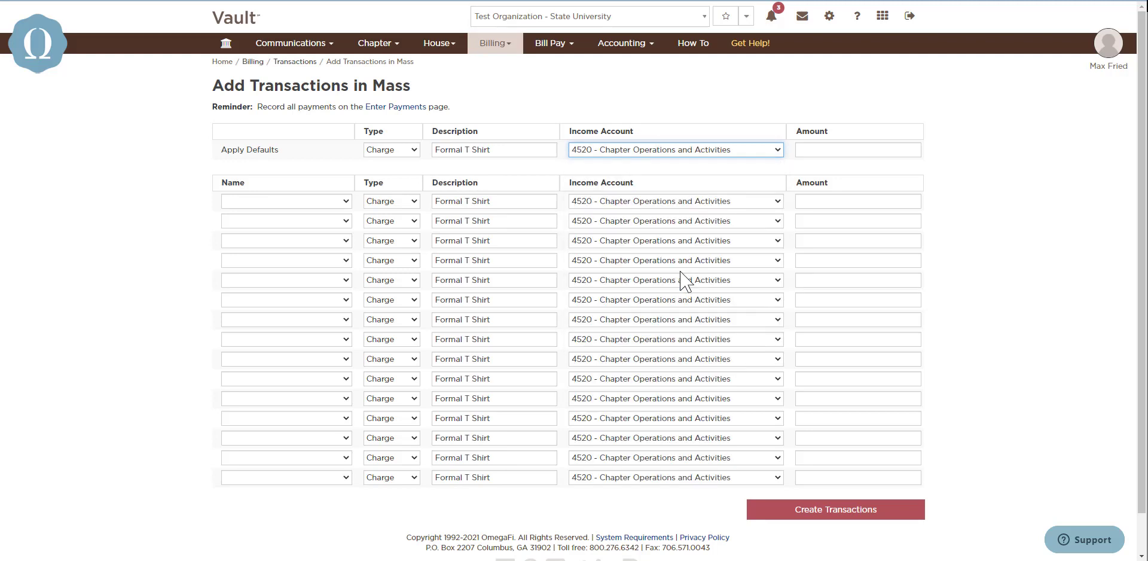
pyautogui.click(827, 148)
pyautogui.press('Down')
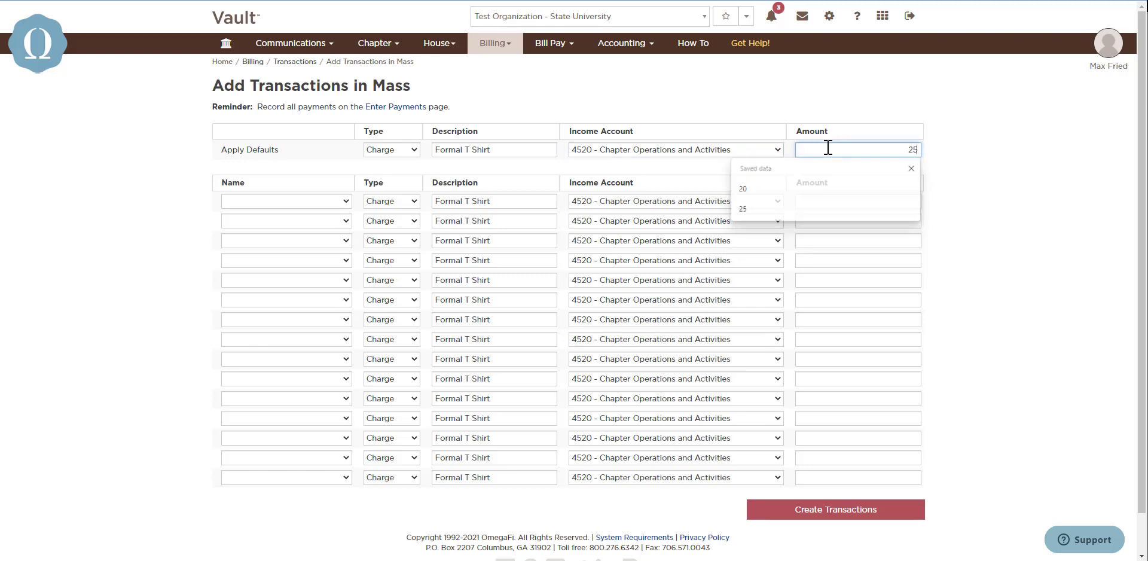
pyautogui.press('Return')
pyautogui.click(845, 112)
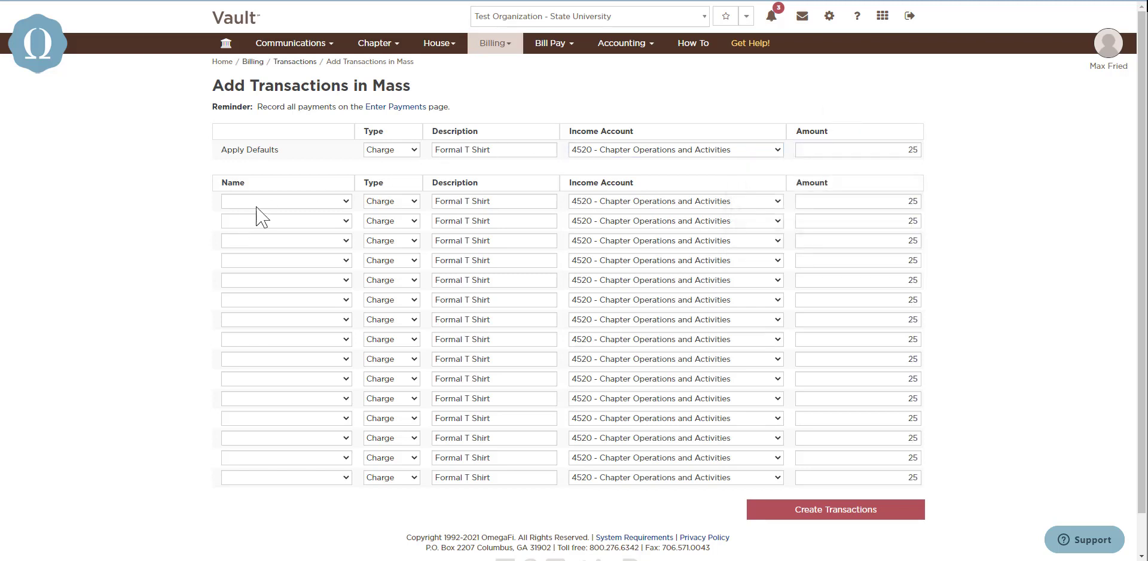
# Assign the first five members in the name list to the first five rows and create the Formal T Shirt transactions
pyautogui.click(315, 202)
pyautogui.click(302, 224)
pyautogui.click(301, 221)
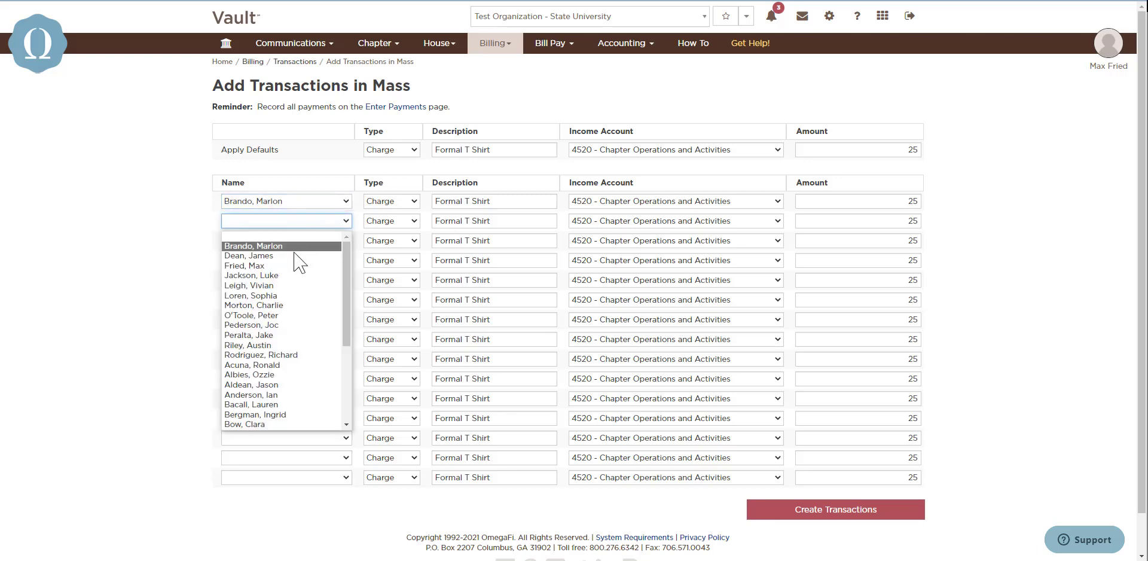
pyautogui.click(294, 256)
pyautogui.click(294, 241)
pyautogui.click(281, 286)
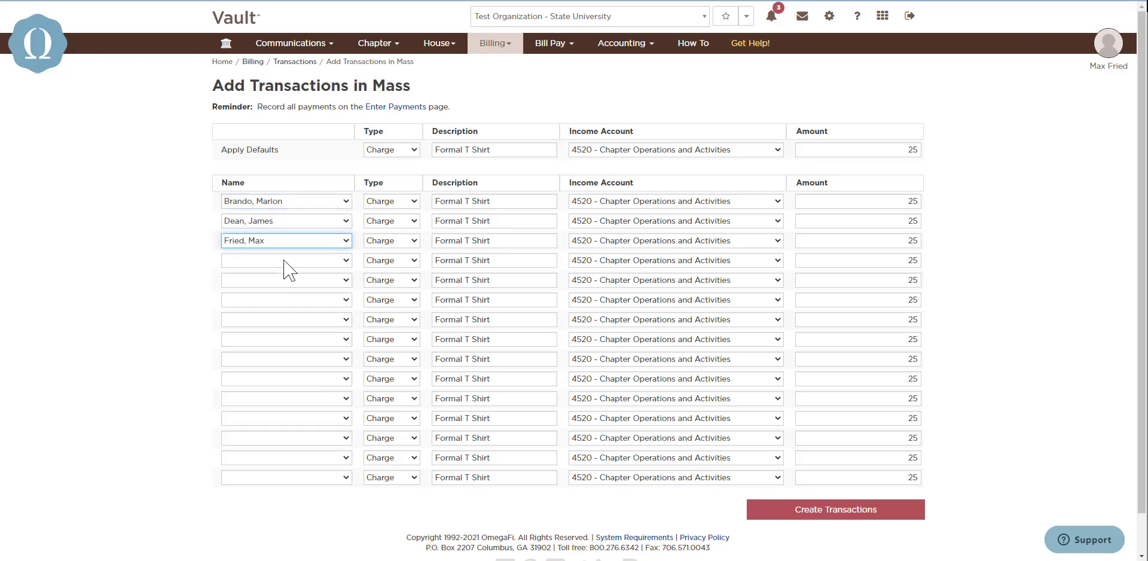
pyautogui.click(287, 261)
pyautogui.click(277, 315)
pyautogui.click(275, 281)
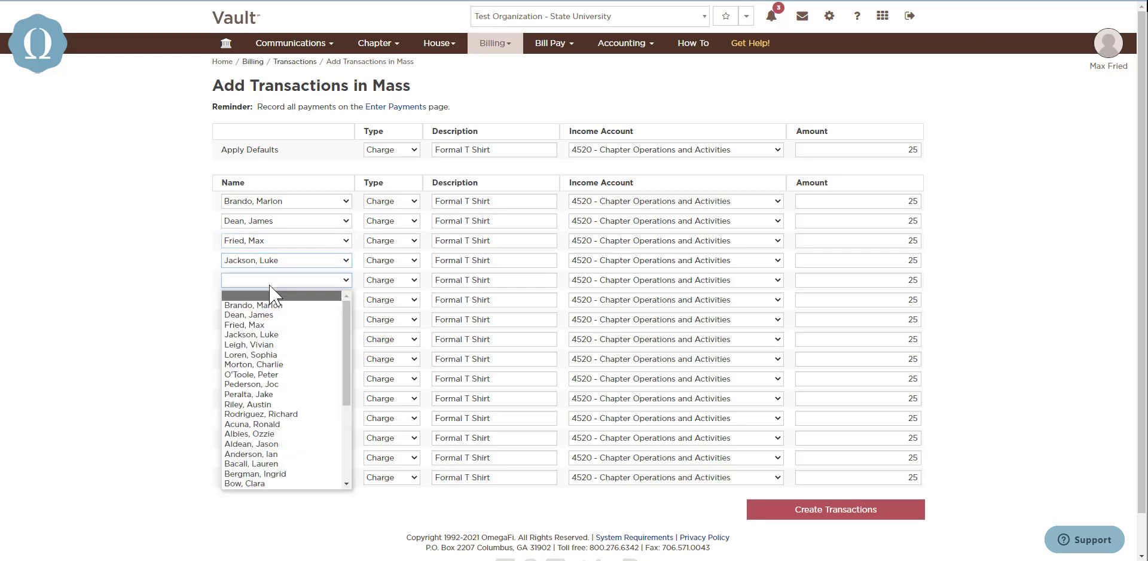
pyautogui.click(272, 348)
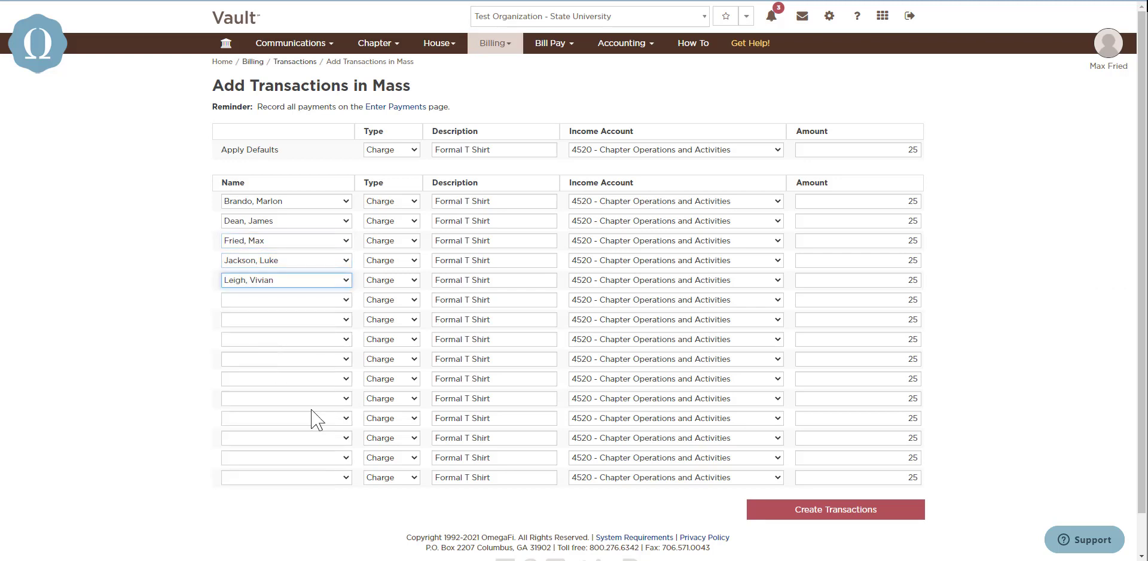
pyautogui.click(843, 516)
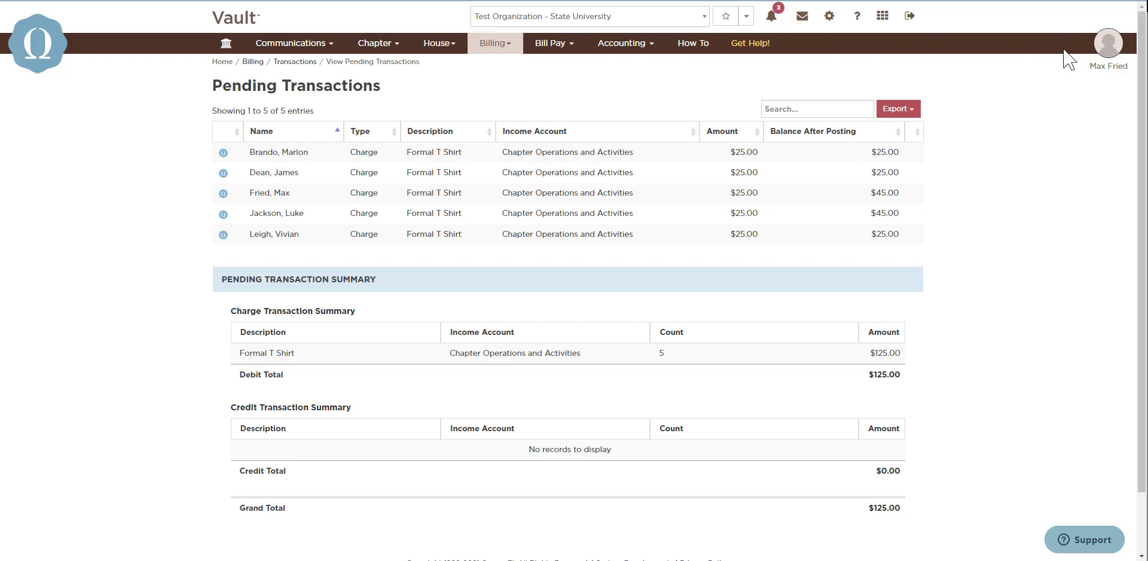
# Start adding transactions to a group, select all active members of the New Members billing group, and continue to Enter Transactions
pyautogui.click(486, 47)
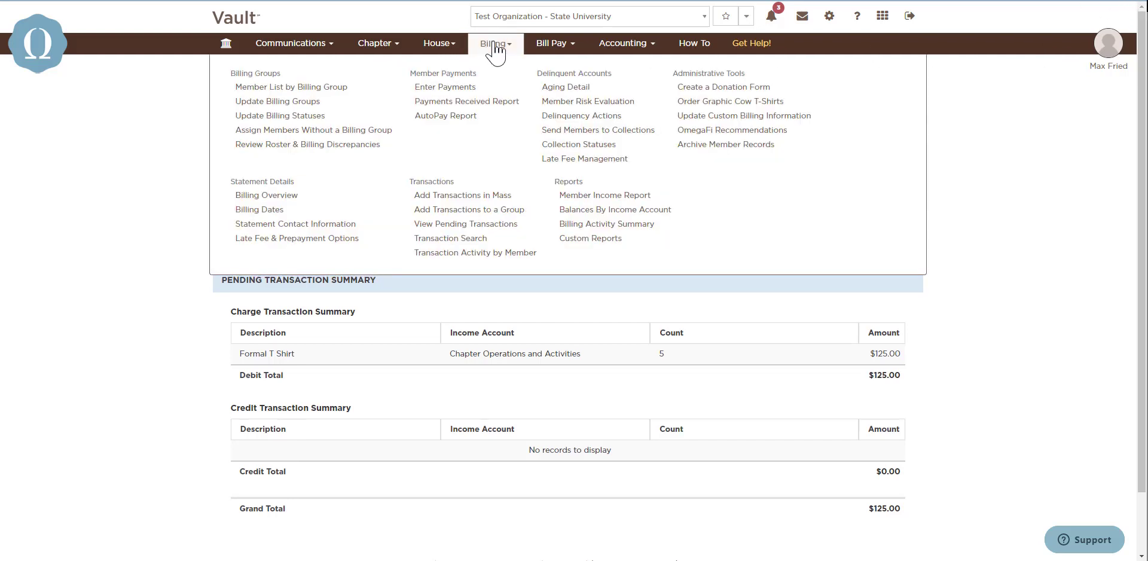
pyautogui.click(498, 210)
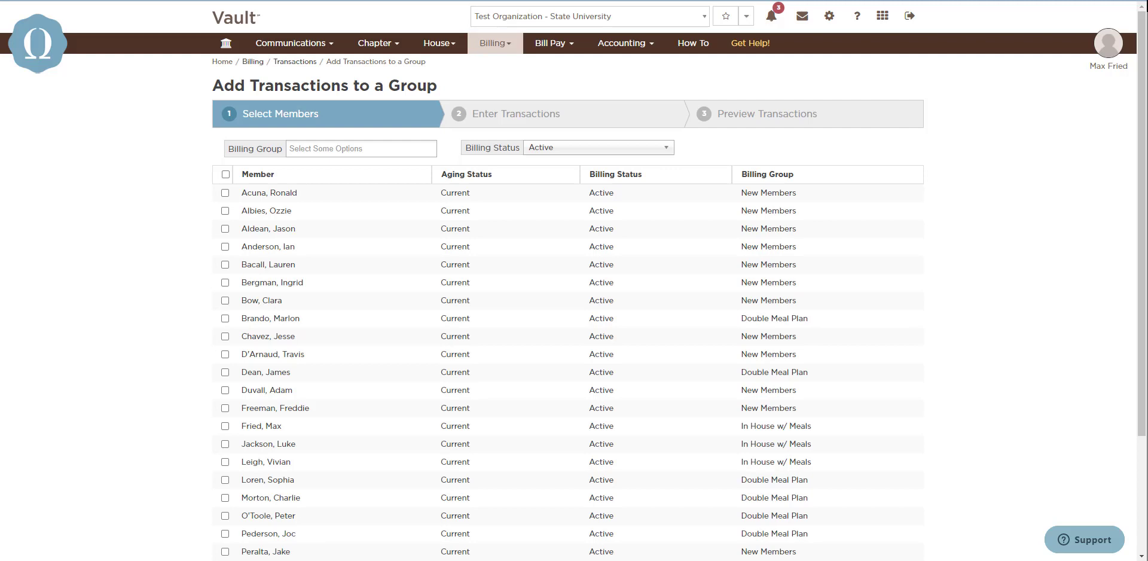
pyautogui.click(339, 148)
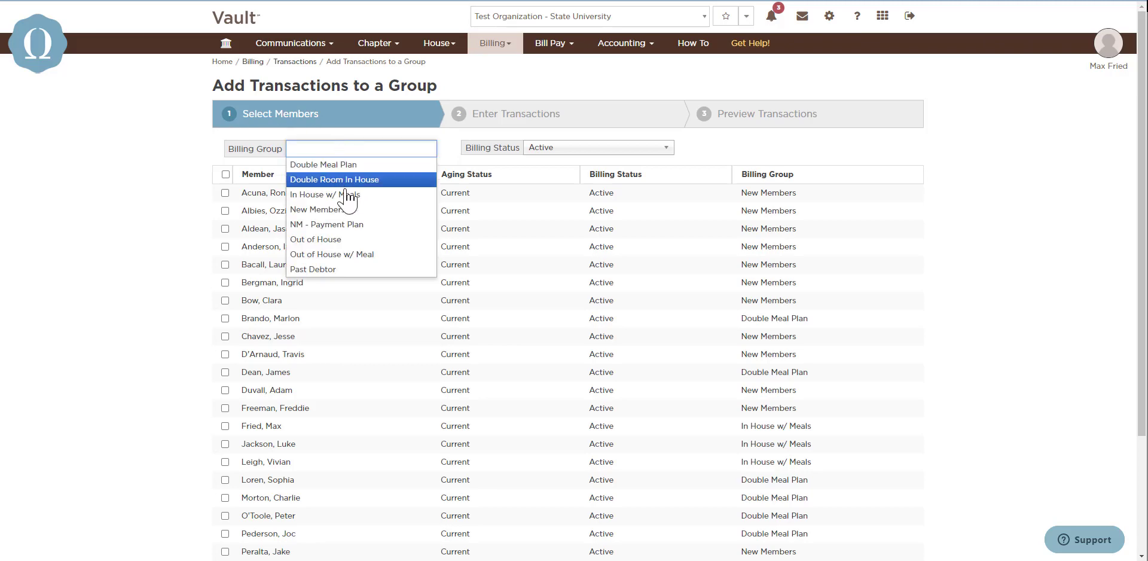
pyautogui.click(353, 219)
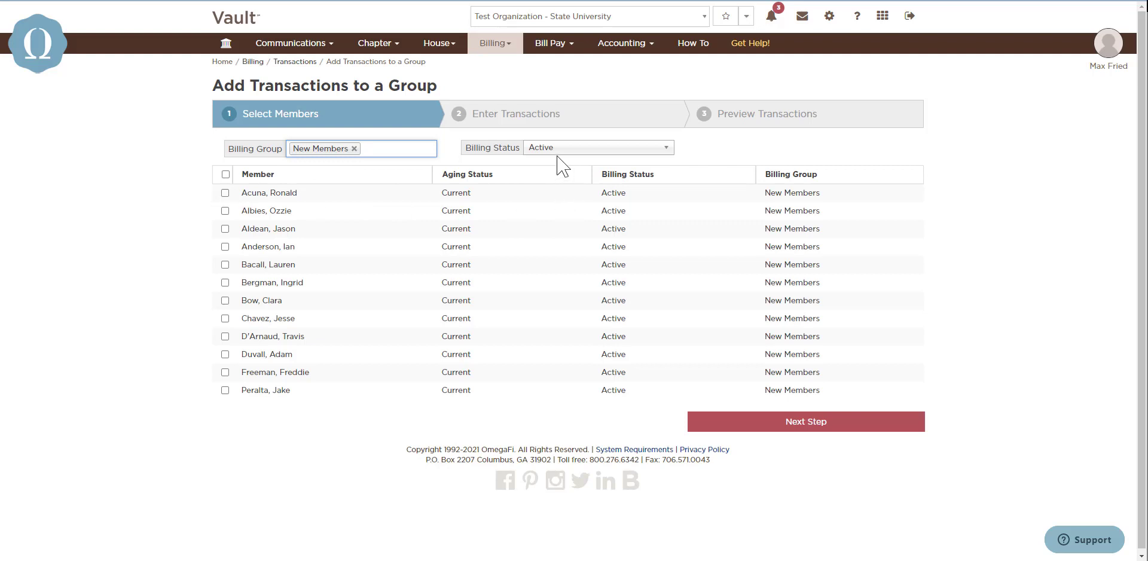
pyautogui.click(226, 175)
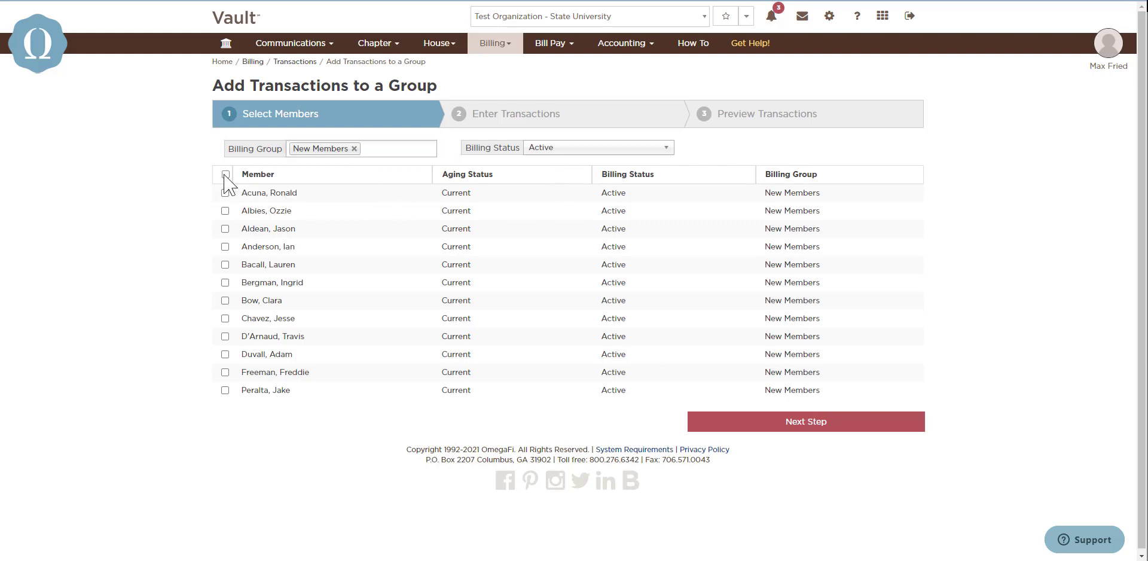
pyautogui.click(758, 421)
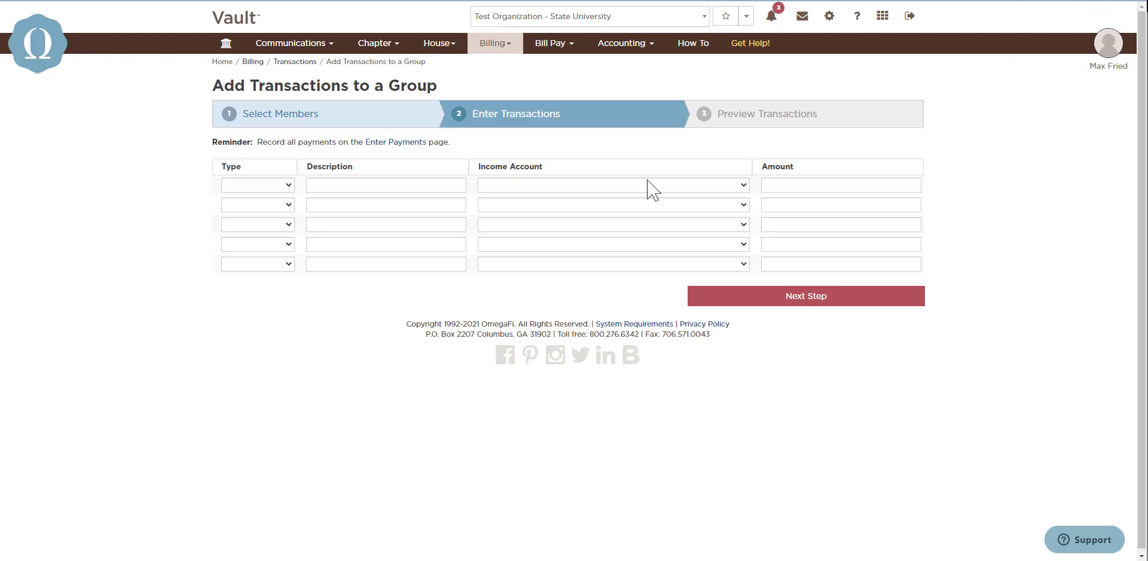
# Set the first group transaction row to type Charge with the description New Member Fees
pyautogui.click(255, 188)
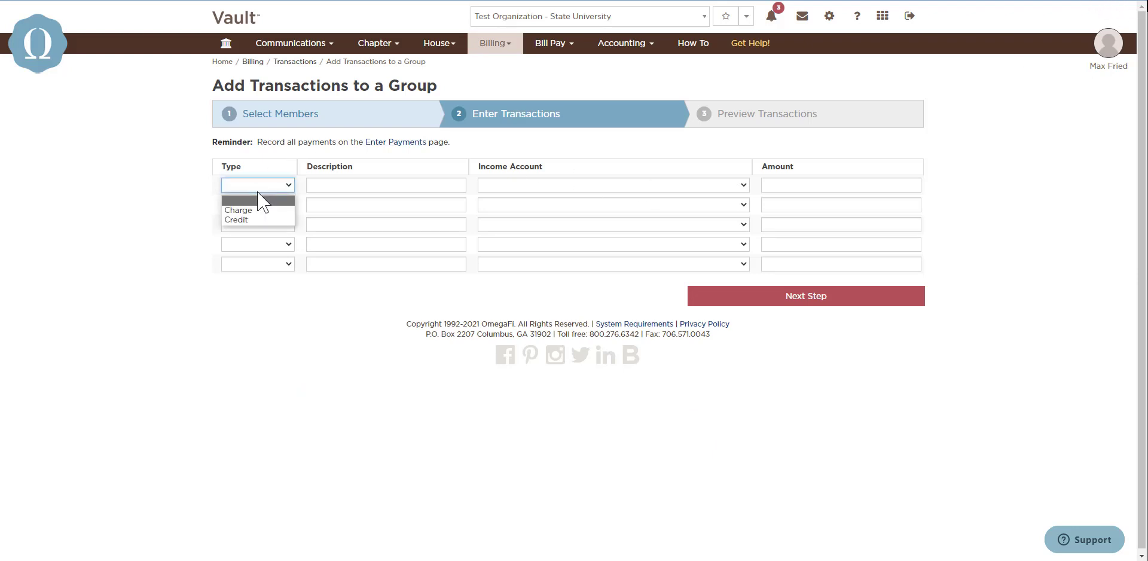
pyautogui.click(261, 211)
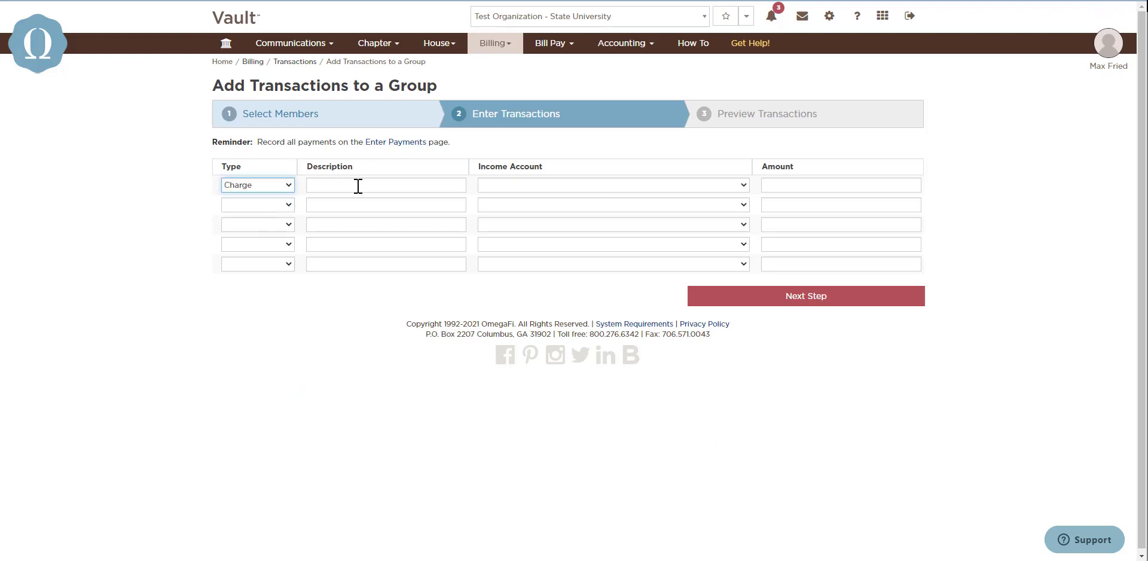
pyautogui.click(358, 187)
pyautogui.write('New')
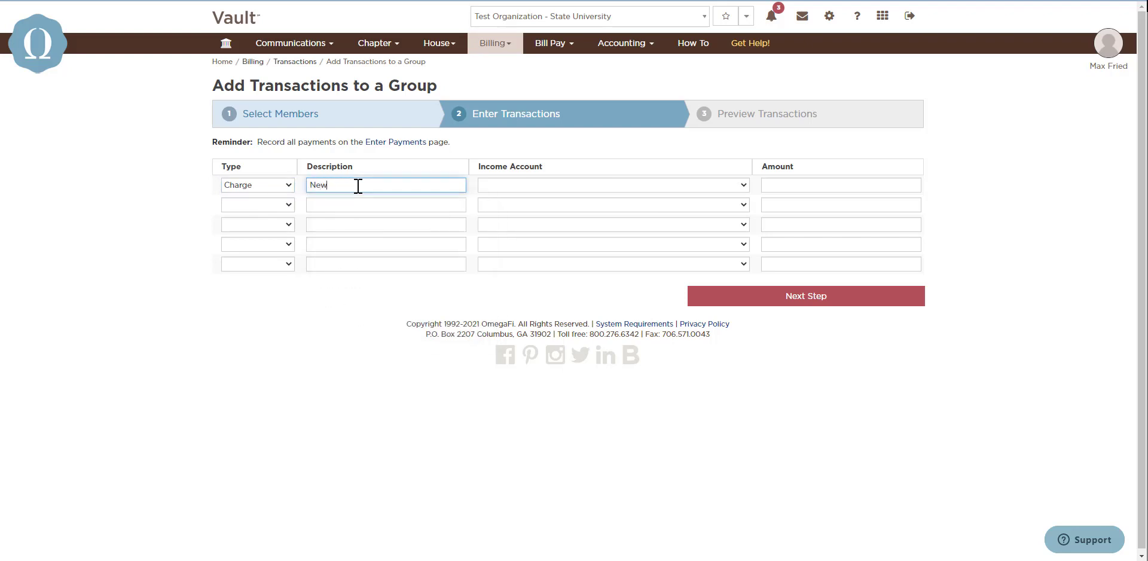
pyautogui.write(' Member Fees')
pyautogui.press('Tab')
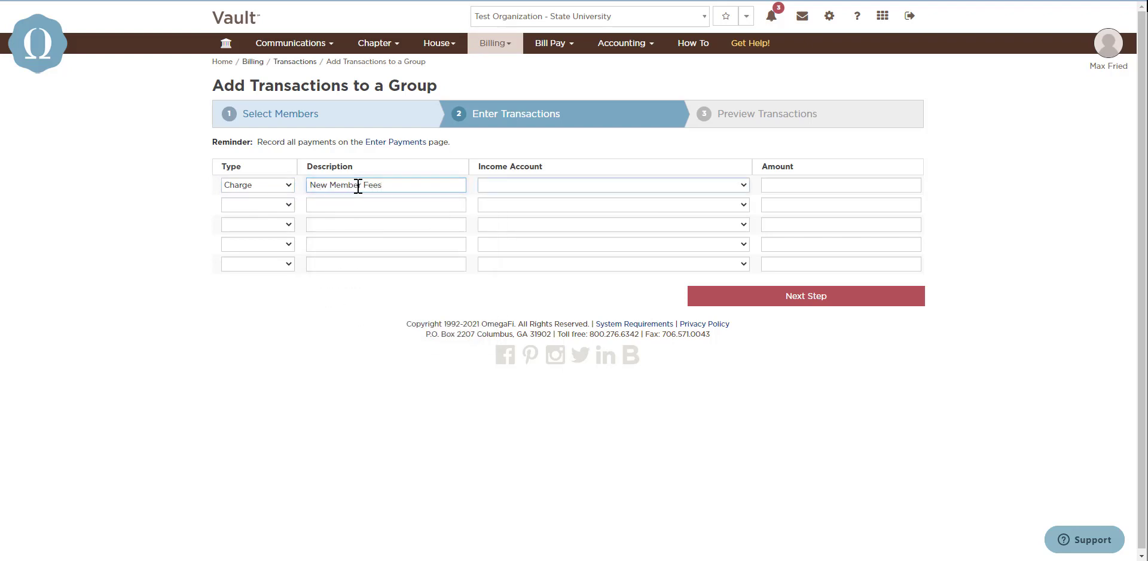
# Assign income account 4560 - National Dues/Fees and amount 150 to the New Member Fees charge, and create the group transactions
pyautogui.click(583, 189)
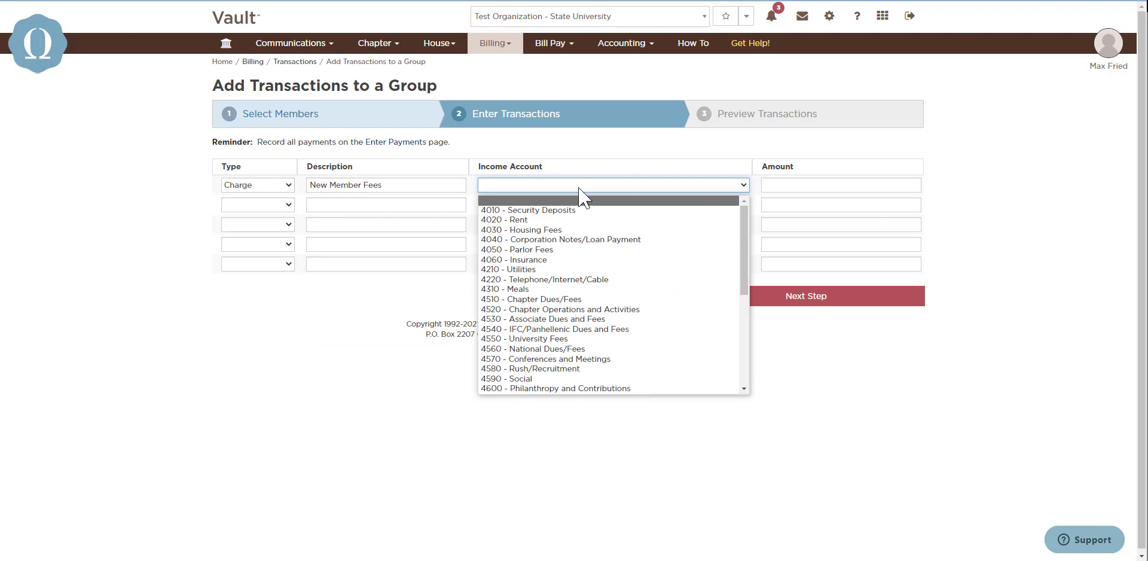
pyautogui.click(616, 350)
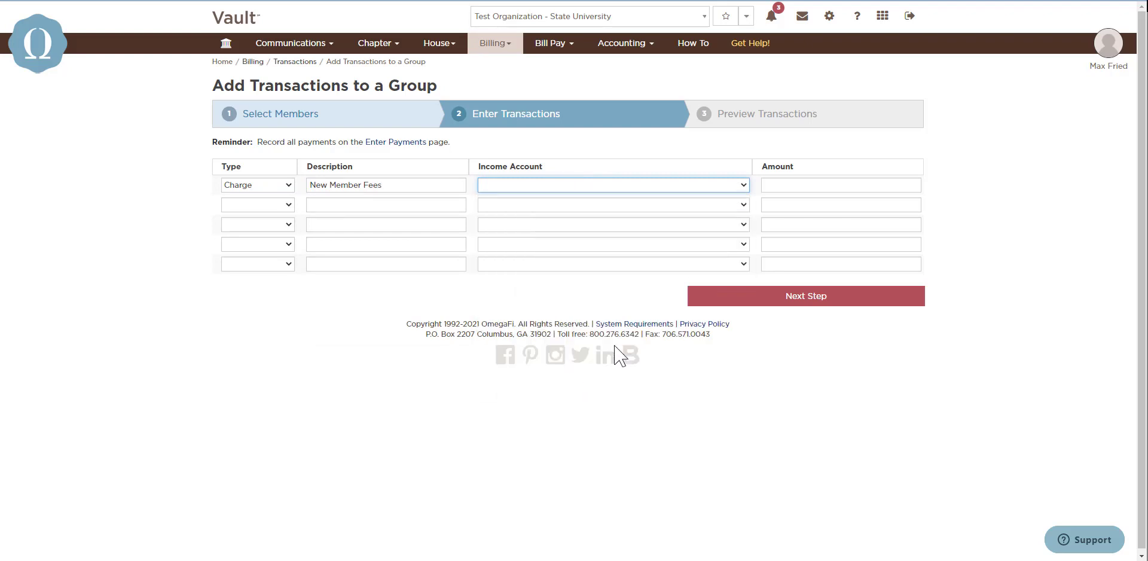
pyautogui.click(774, 190)
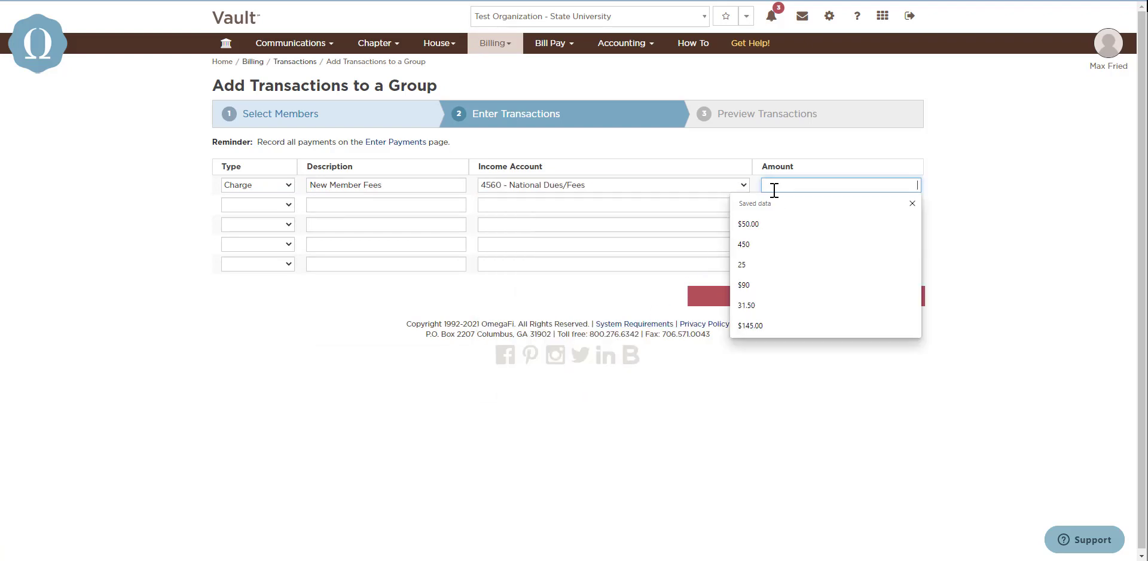
pyautogui.write('150')
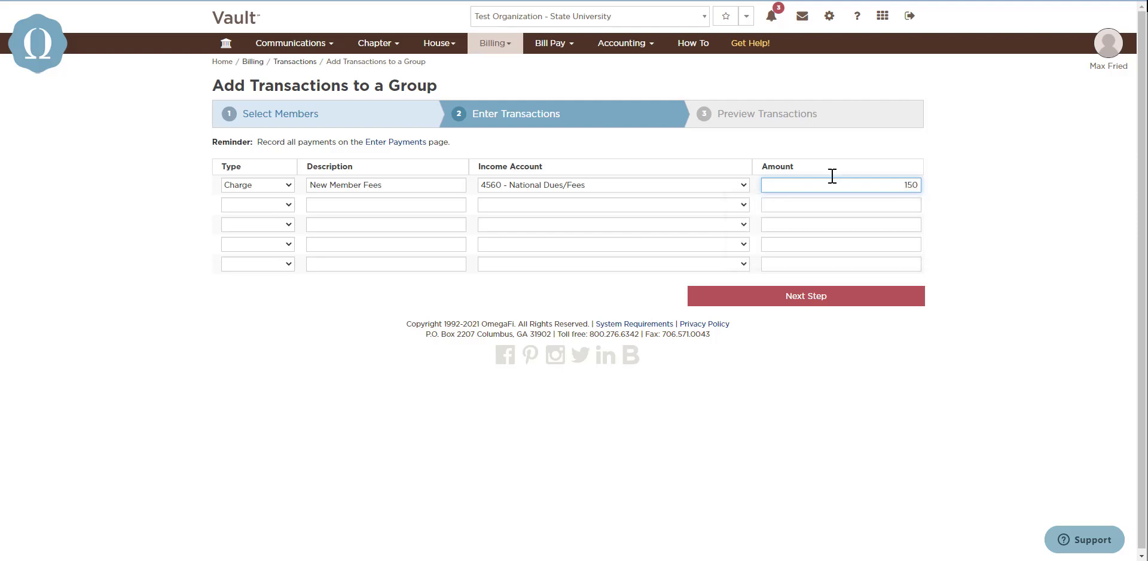
pyautogui.click(953, 181)
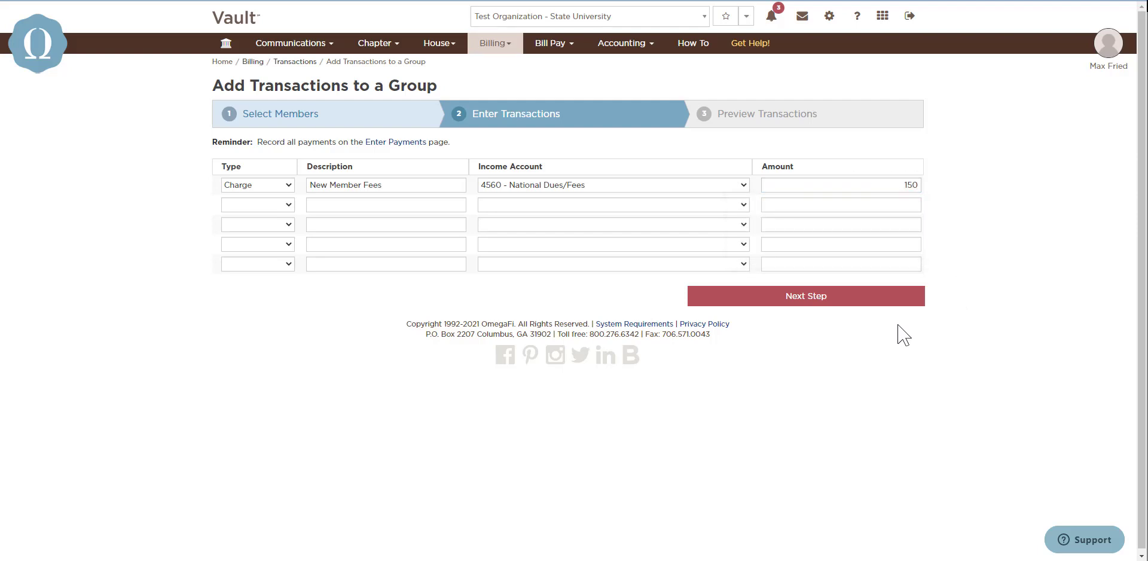
pyautogui.click(837, 299)
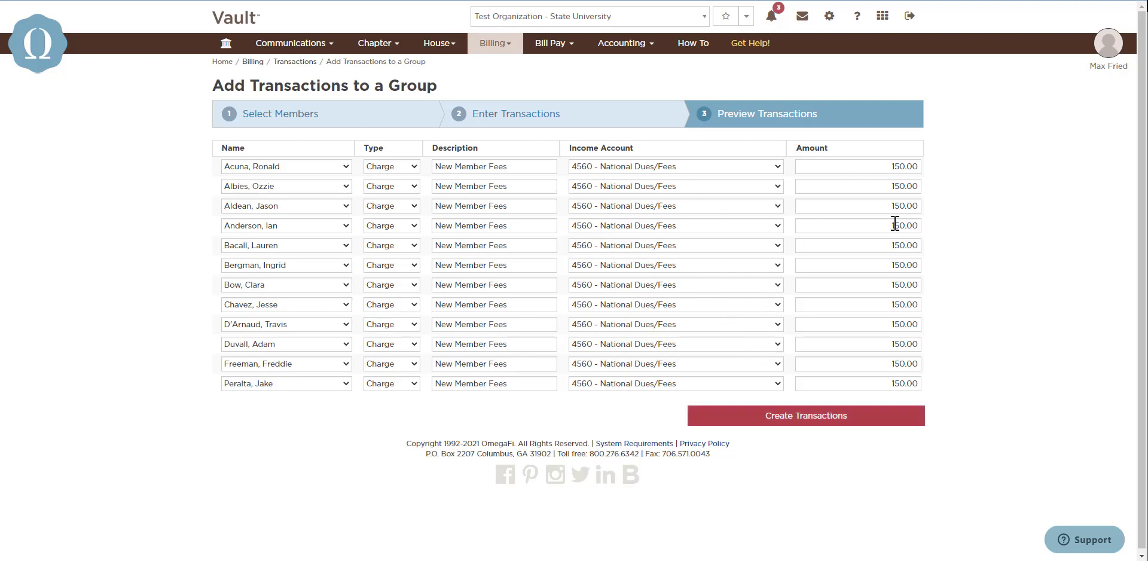
pyautogui.click(832, 417)
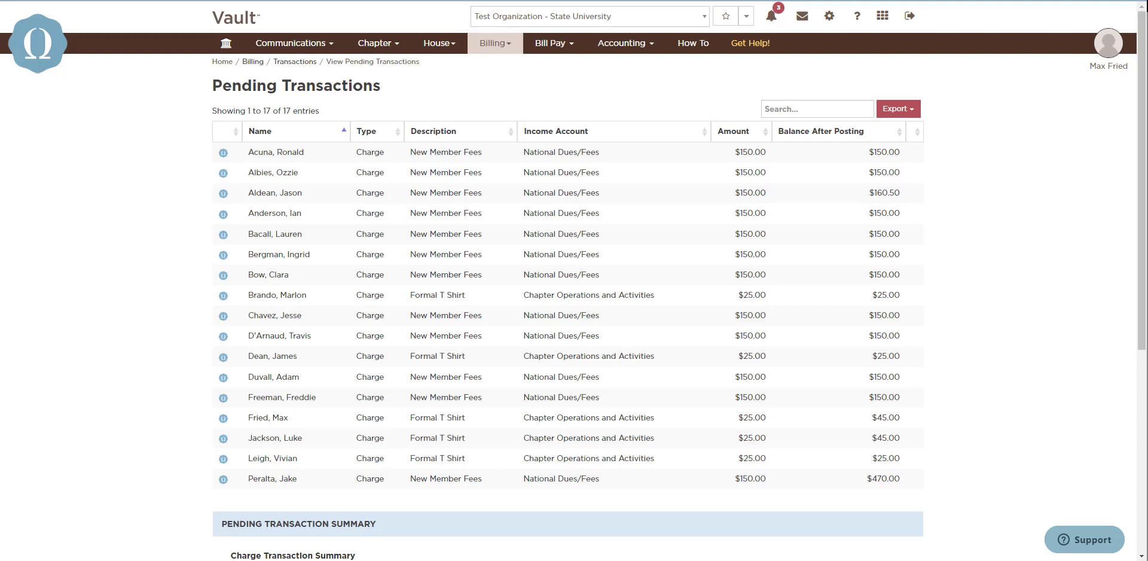
# Add a contact as a Bill Pay user in User Access, granting Manage access
pyautogui.click(563, 48)
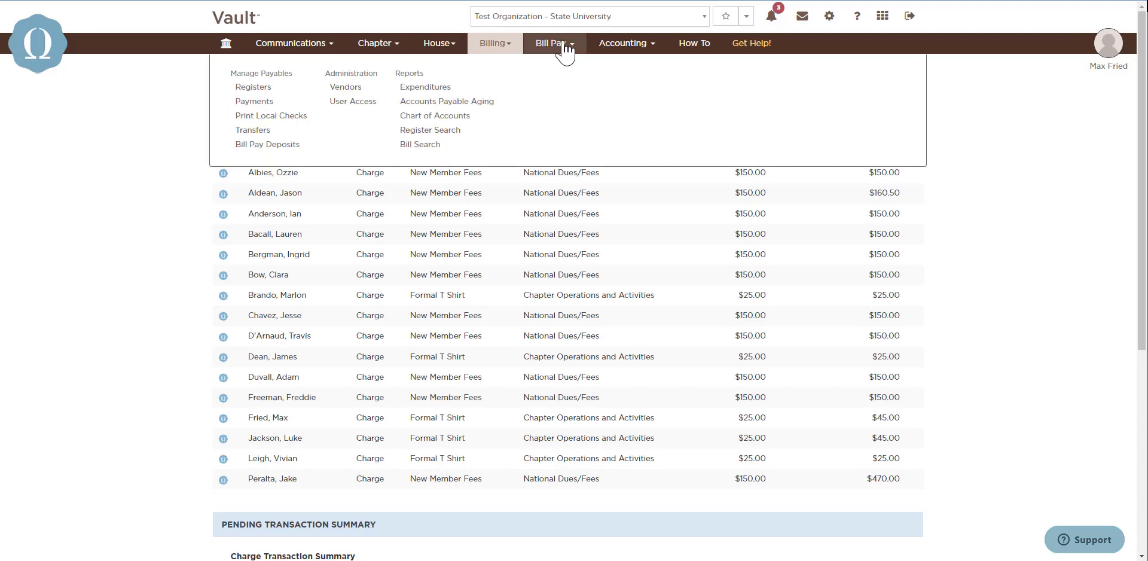
pyautogui.click(355, 105)
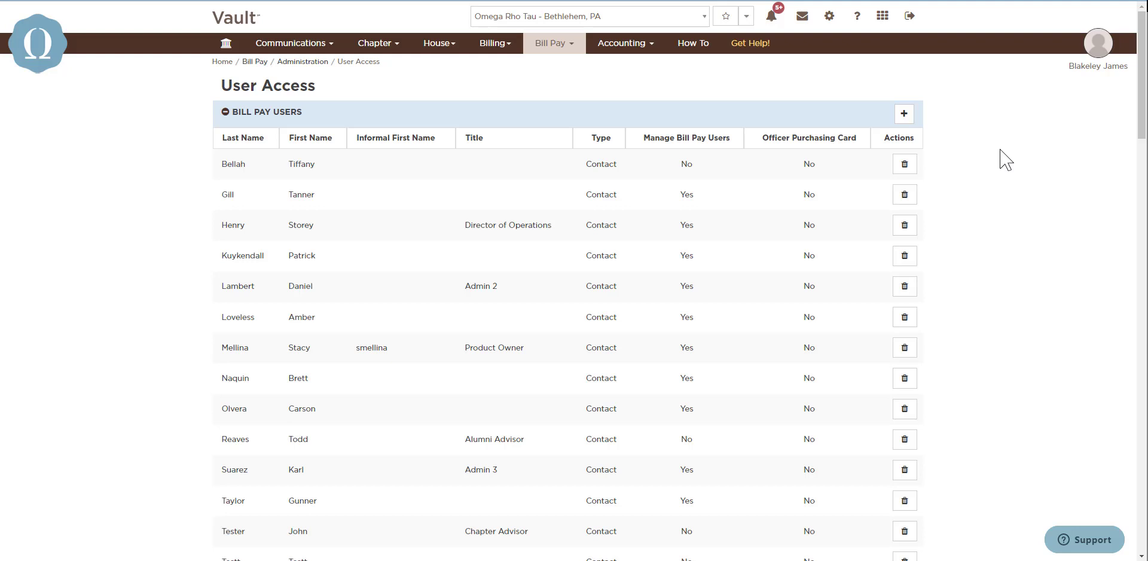
pyautogui.click(904, 113)
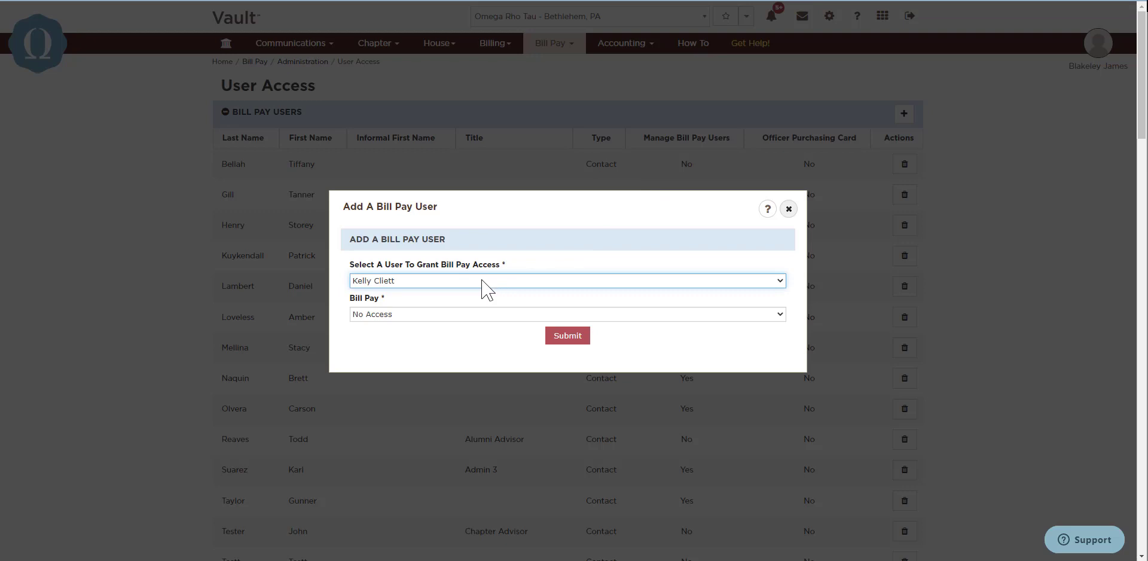
pyautogui.click(457, 317)
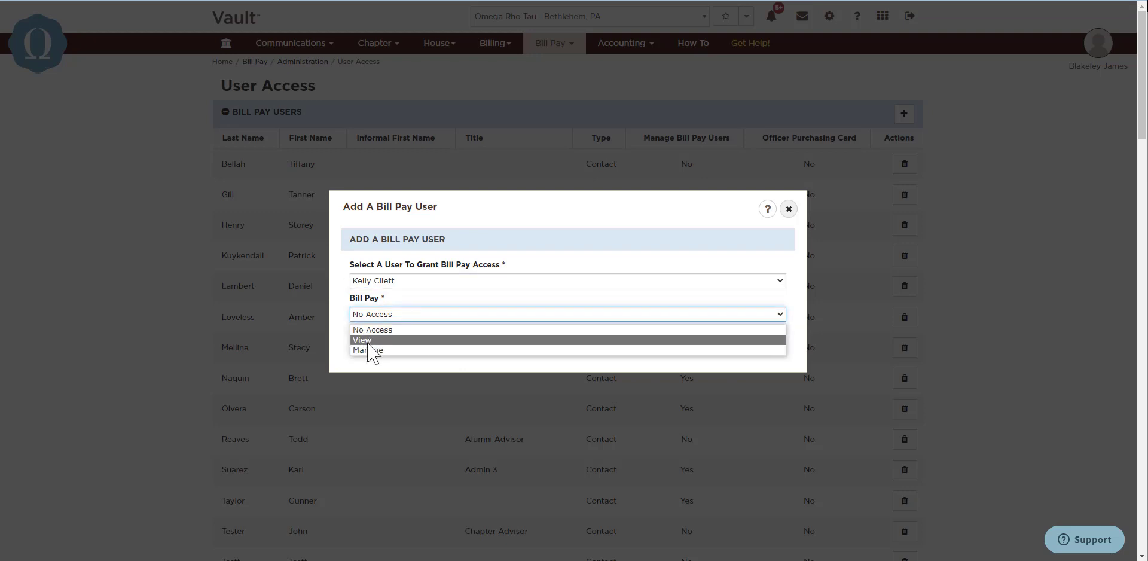
pyautogui.click(383, 350)
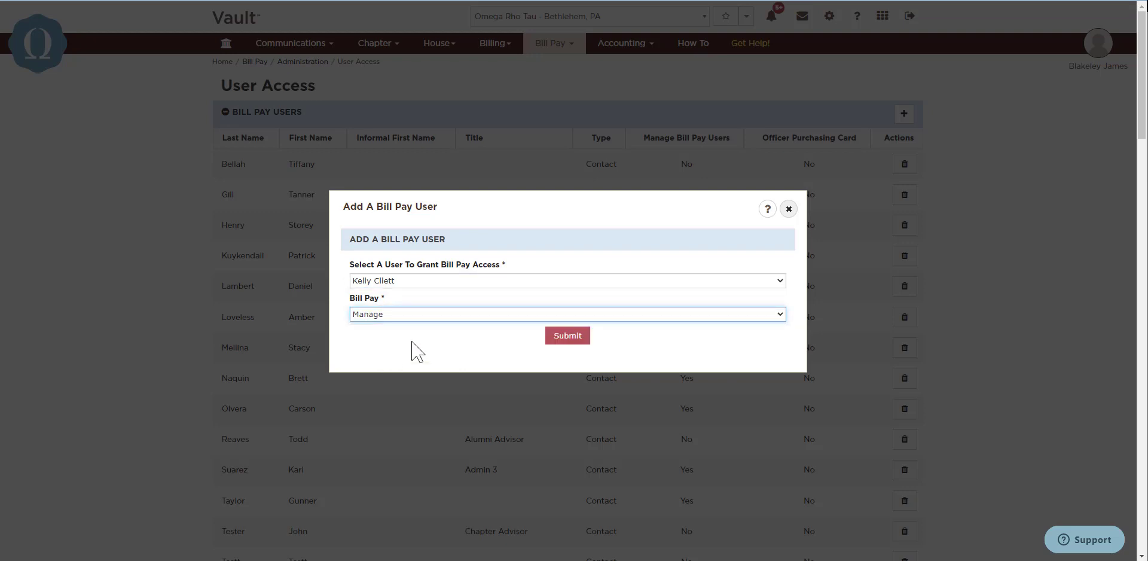
pyautogui.click(568, 337)
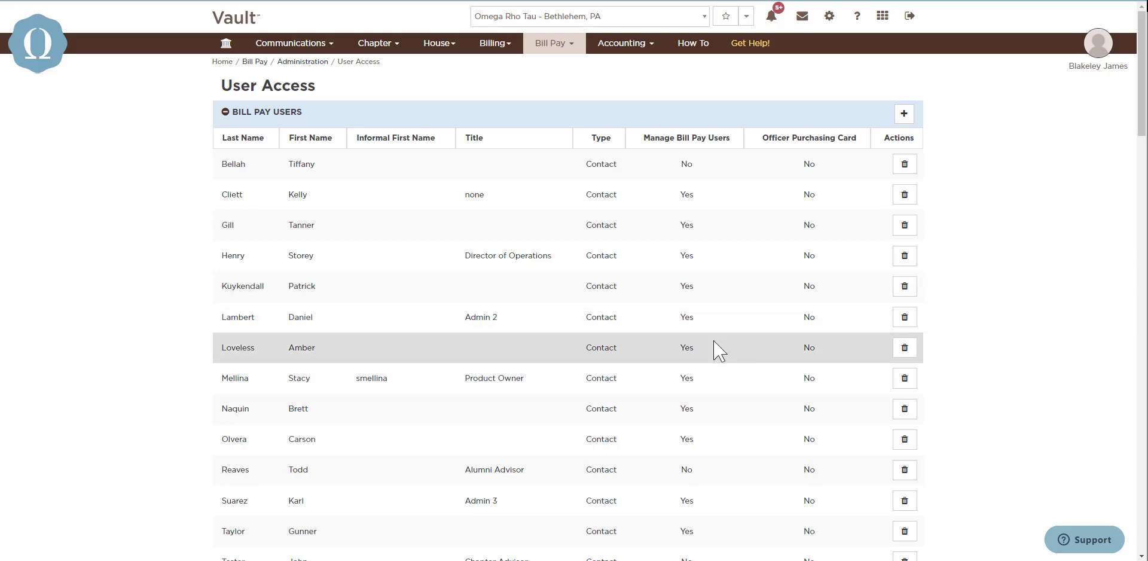
# Open the signed-in member's Bill Pay permissions and review the global user rights without changing them
pyautogui.scroll(-7, 679, 359)
pyautogui.scroll(-5, 422, 426)
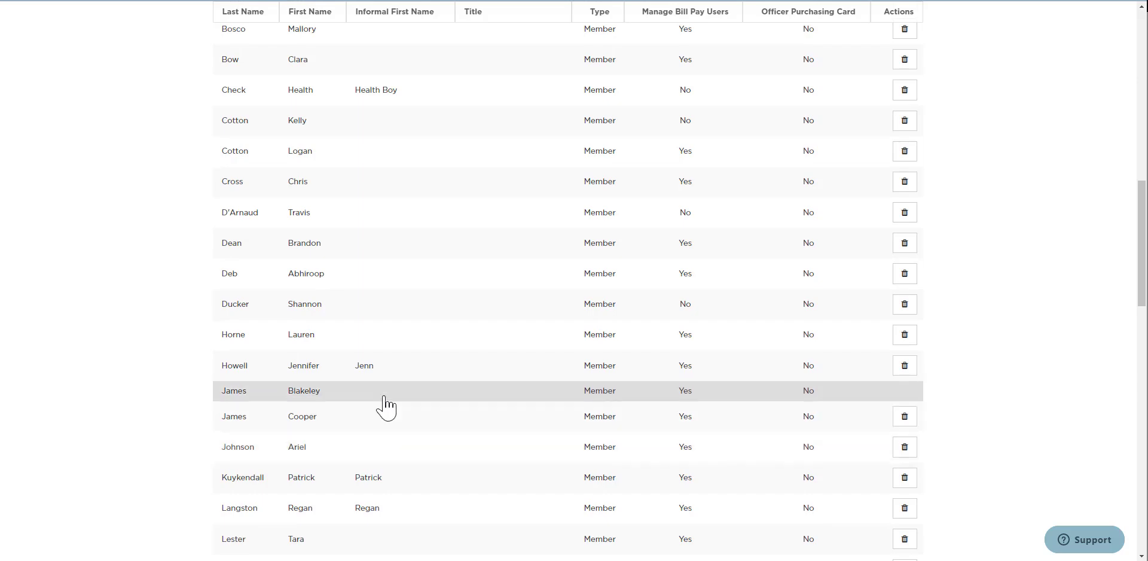
pyautogui.click(384, 397)
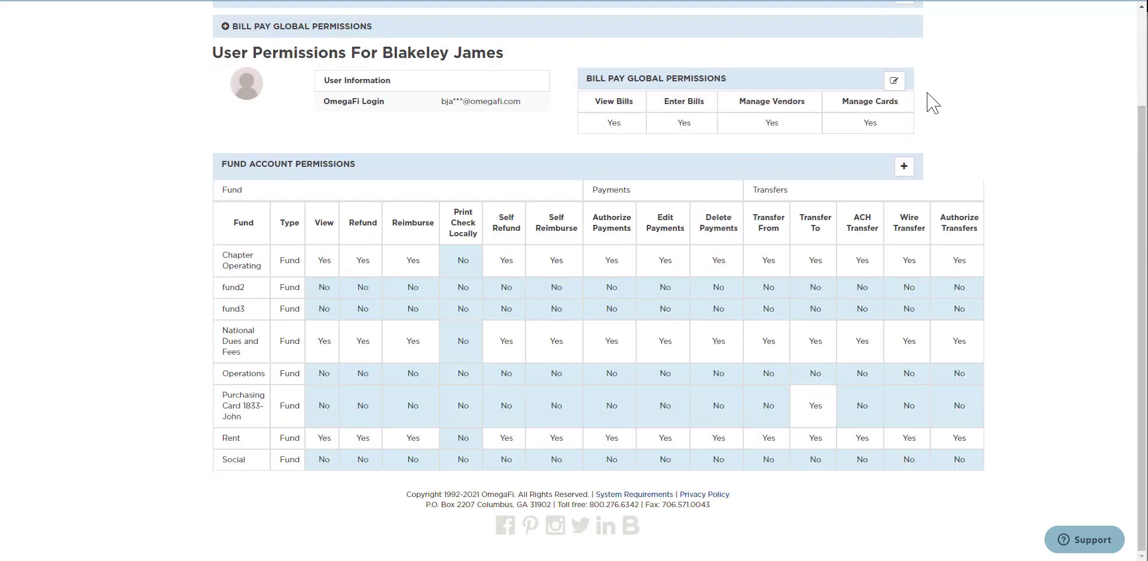
pyautogui.click(894, 89)
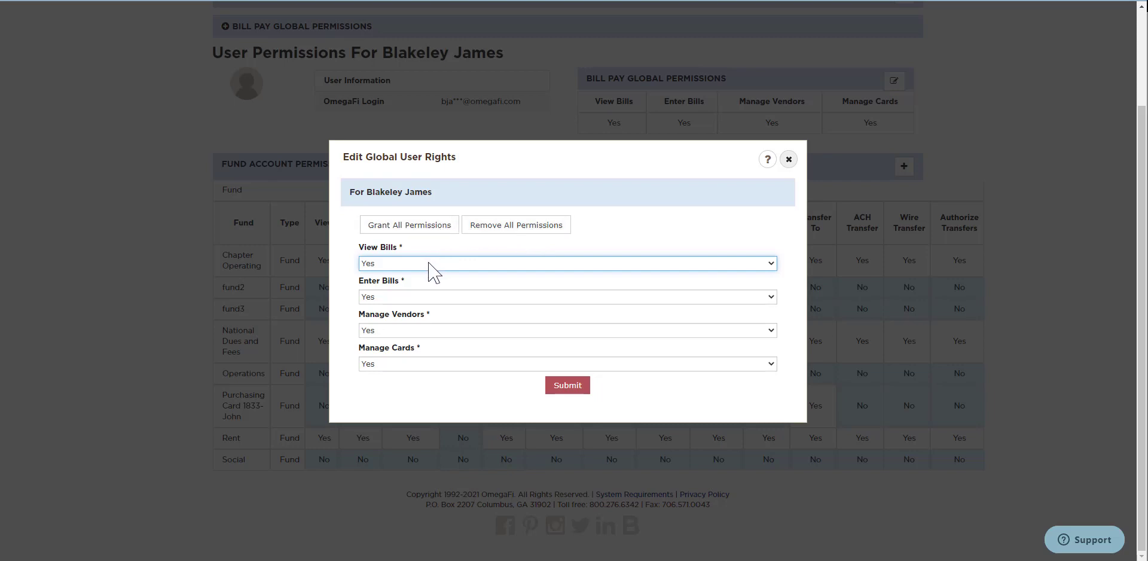
pyautogui.click(788, 159)
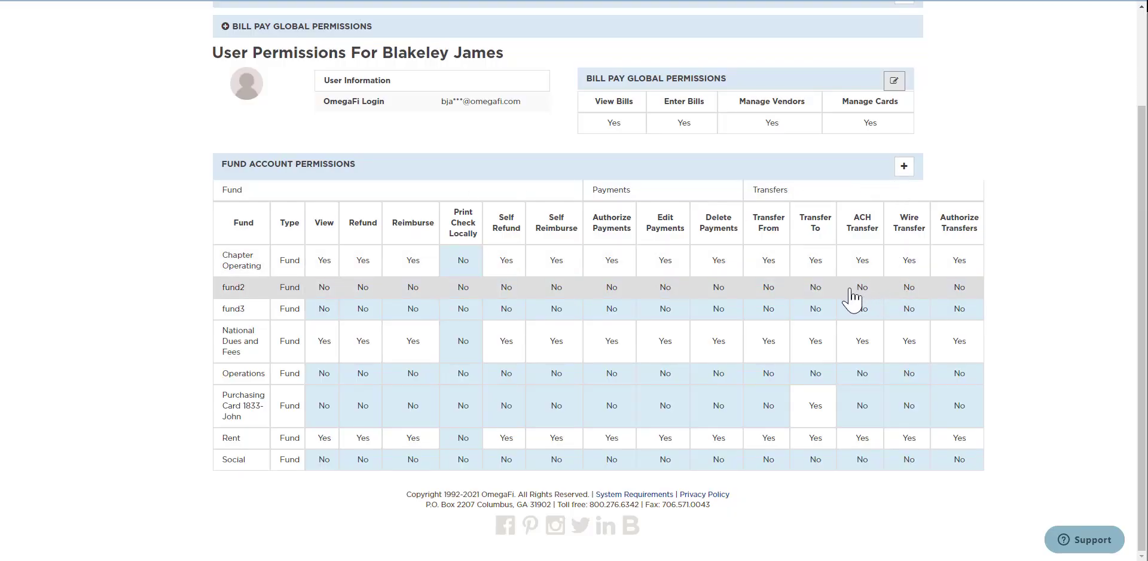
# Review the member's fund, payment and transfer rights for the Chapter Operating fund, leaving them unsaved
pyautogui.scroll(2, 177, 399)
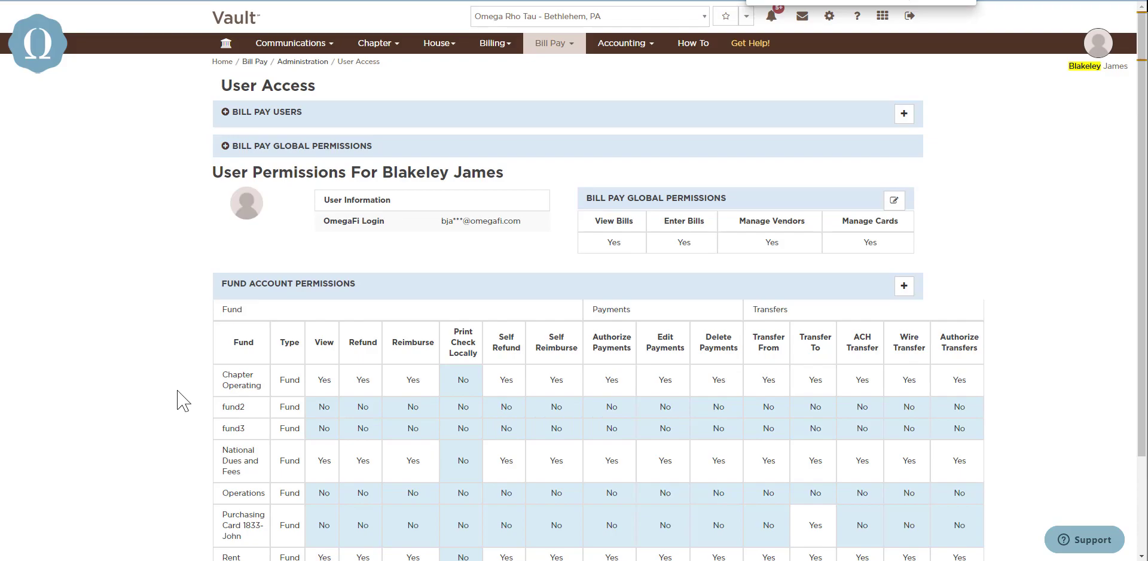
pyautogui.click(231, 382)
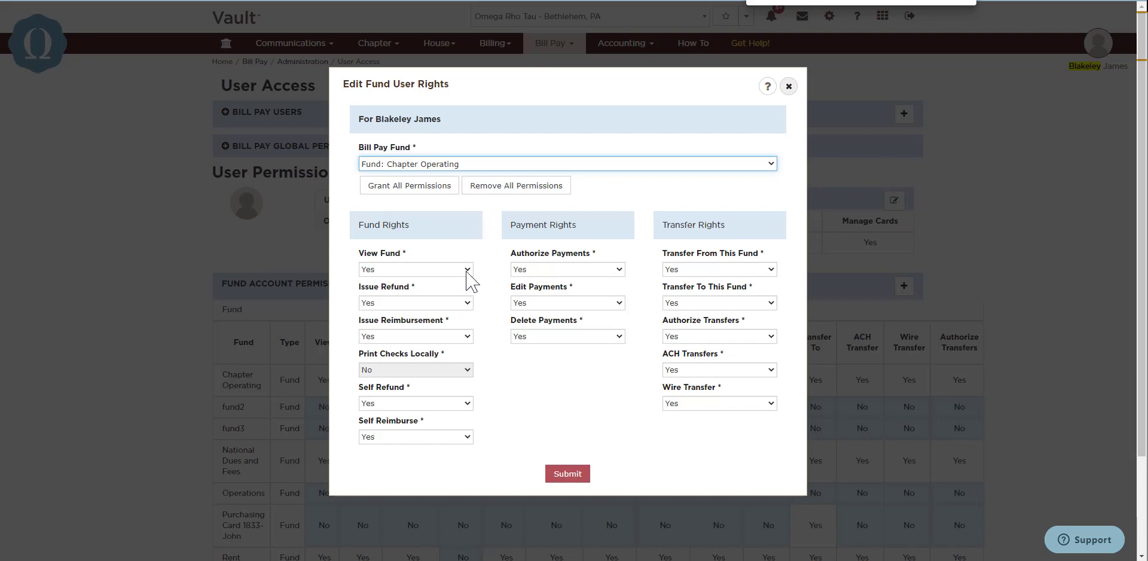
pyautogui.click(792, 86)
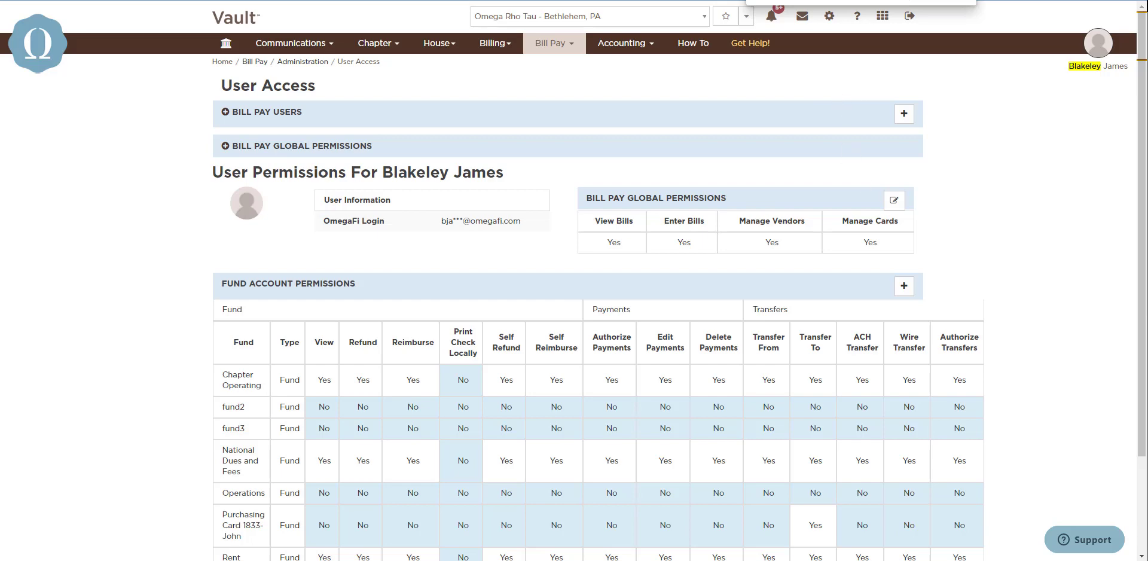
# Show the Bill Pay users list again, and open the Bill Pay registers to view the fund balances
pyautogui.click(376, 113)
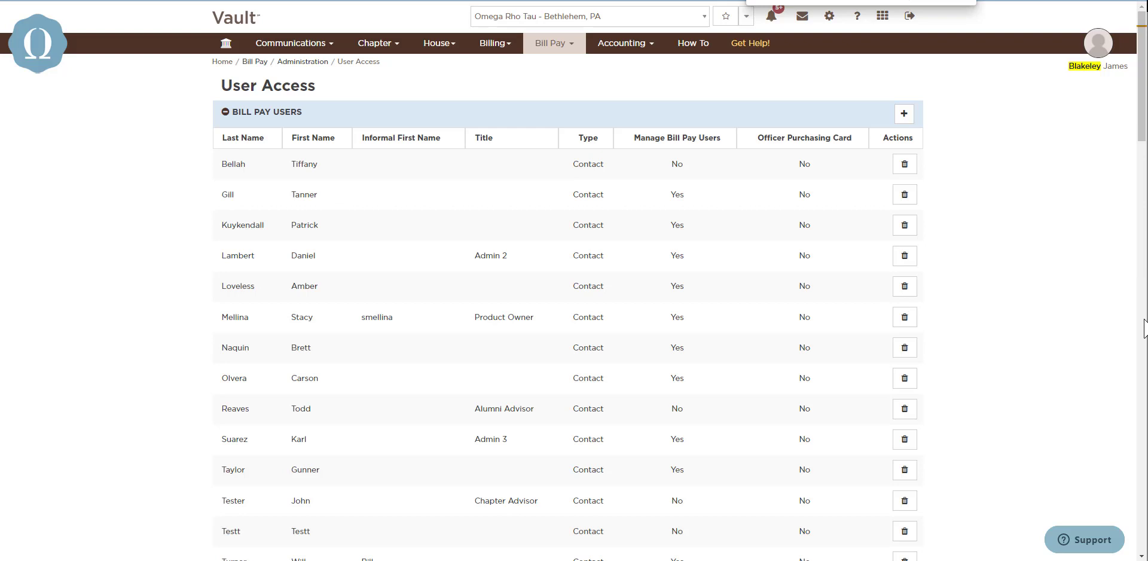
pyautogui.click(545, 45)
pyautogui.click(254, 88)
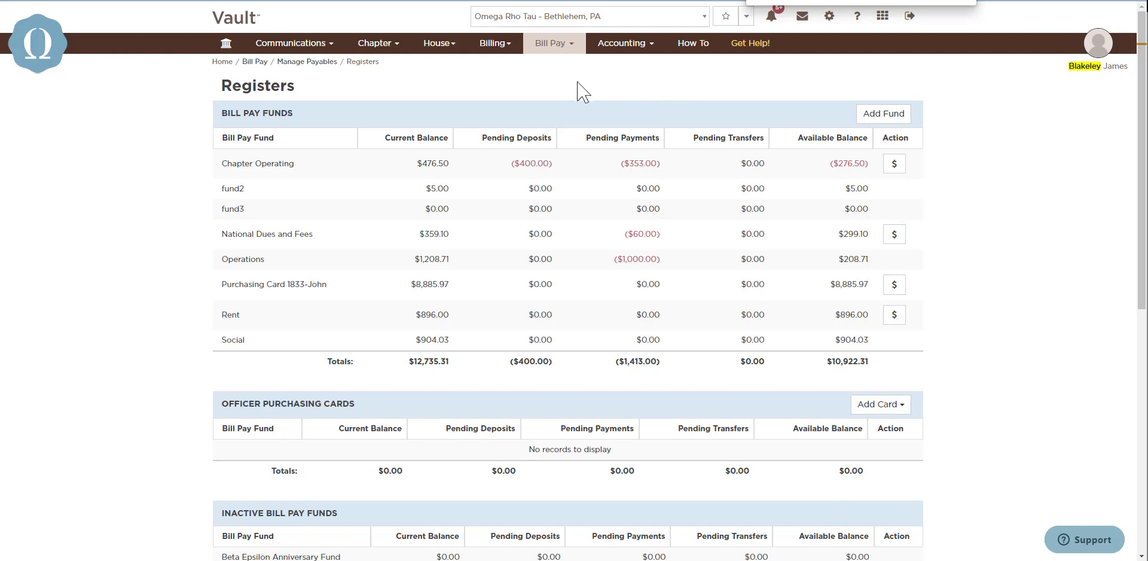
# Start a new bill from the Bill Pay payments page with House Corporation as the payee
pyautogui.click(572, 46)
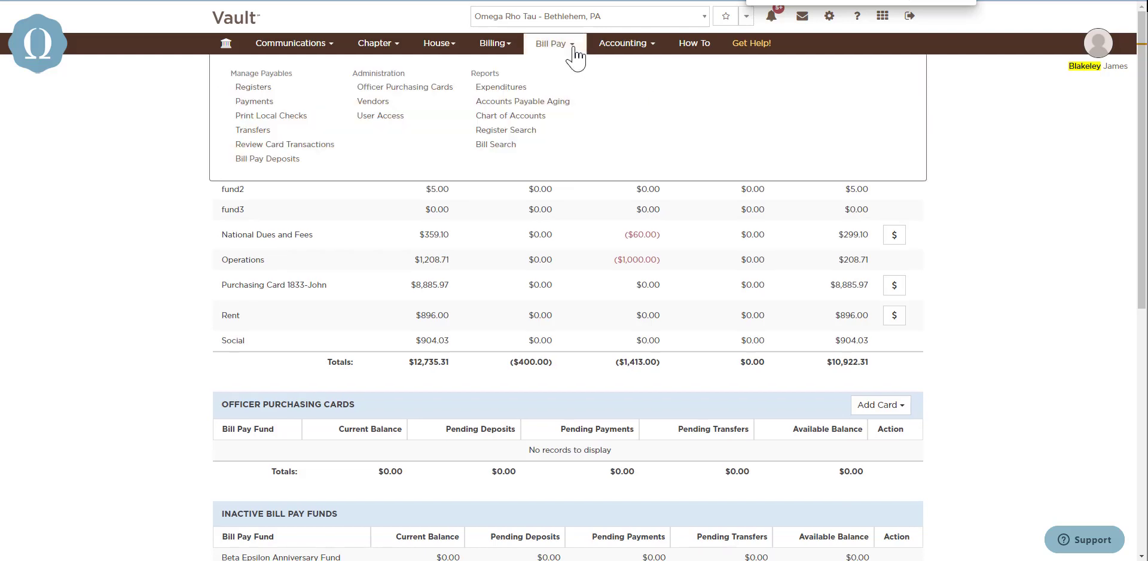
pyautogui.click(261, 103)
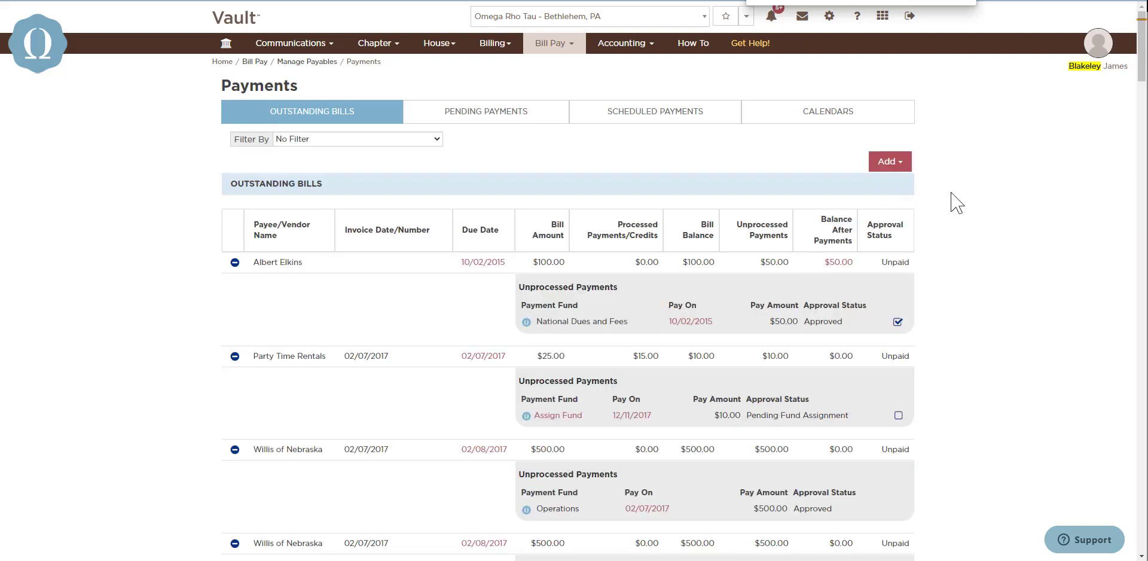
pyautogui.click(903, 165)
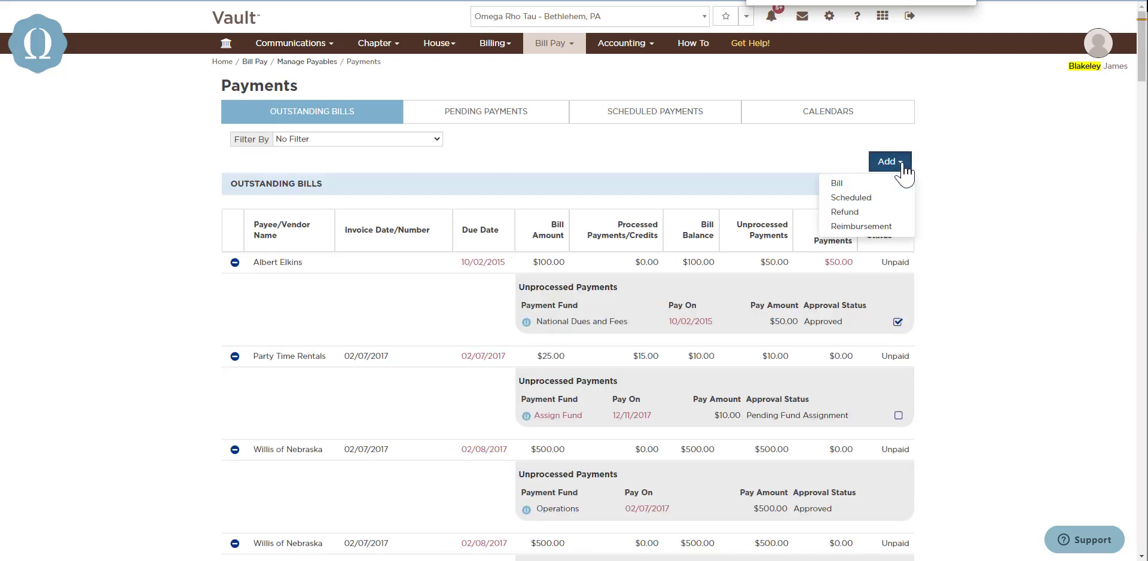
pyautogui.click(868, 184)
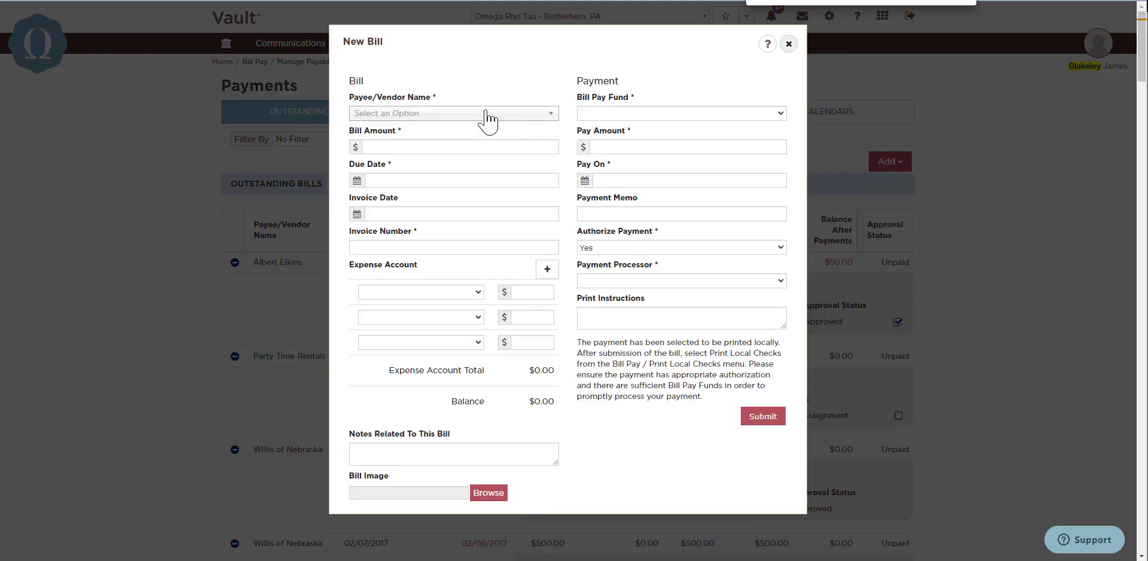
pyautogui.click(487, 114)
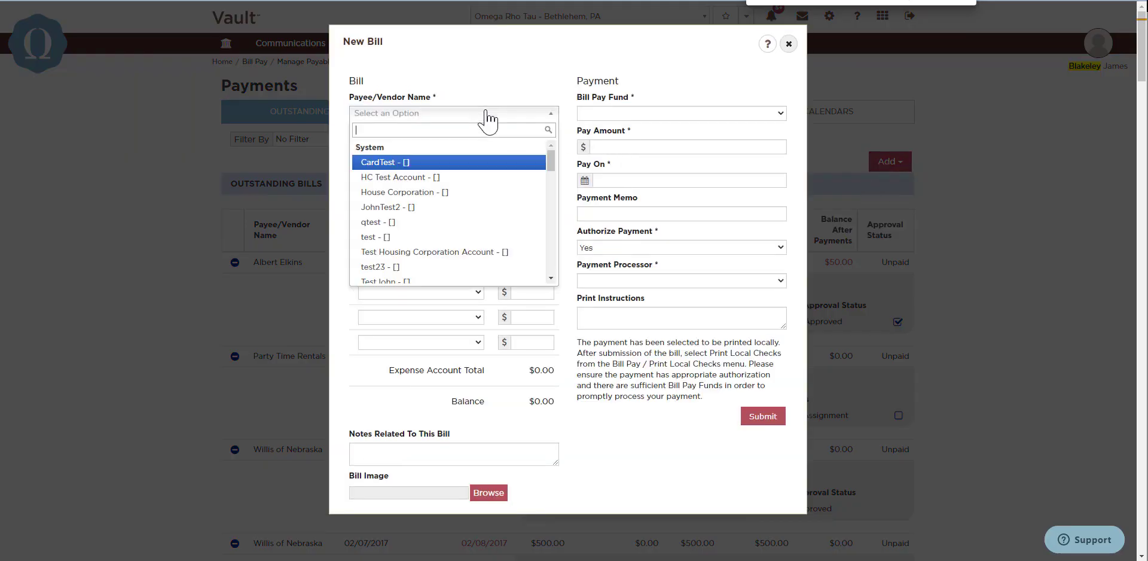
pyautogui.click(485, 197)
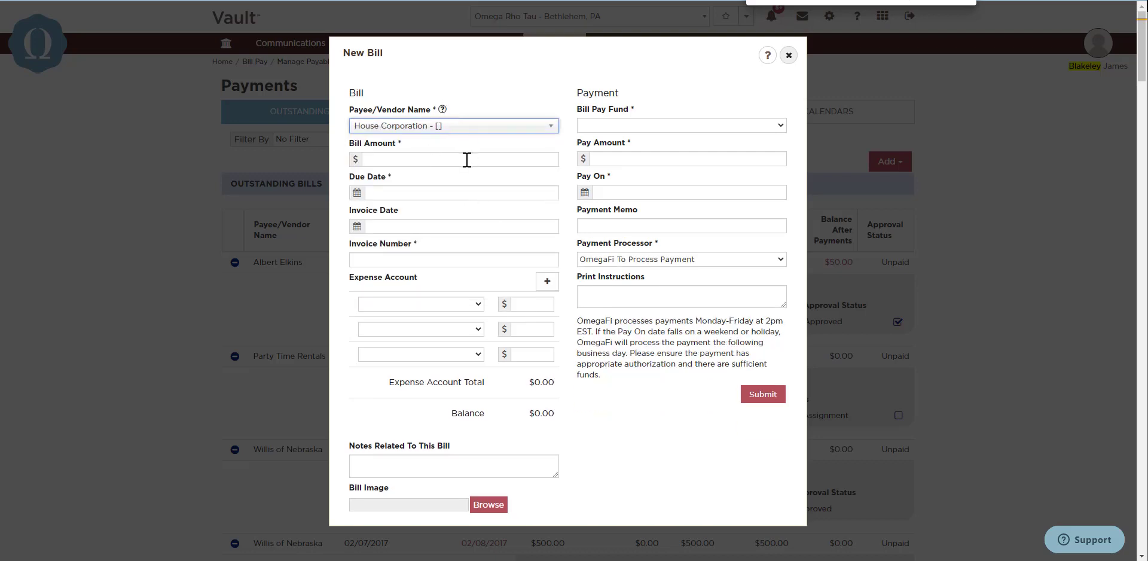
# Set the bill amount to 100 and the due date to 11/30/2021
pyautogui.click(466, 159)
pyautogui.write('100')
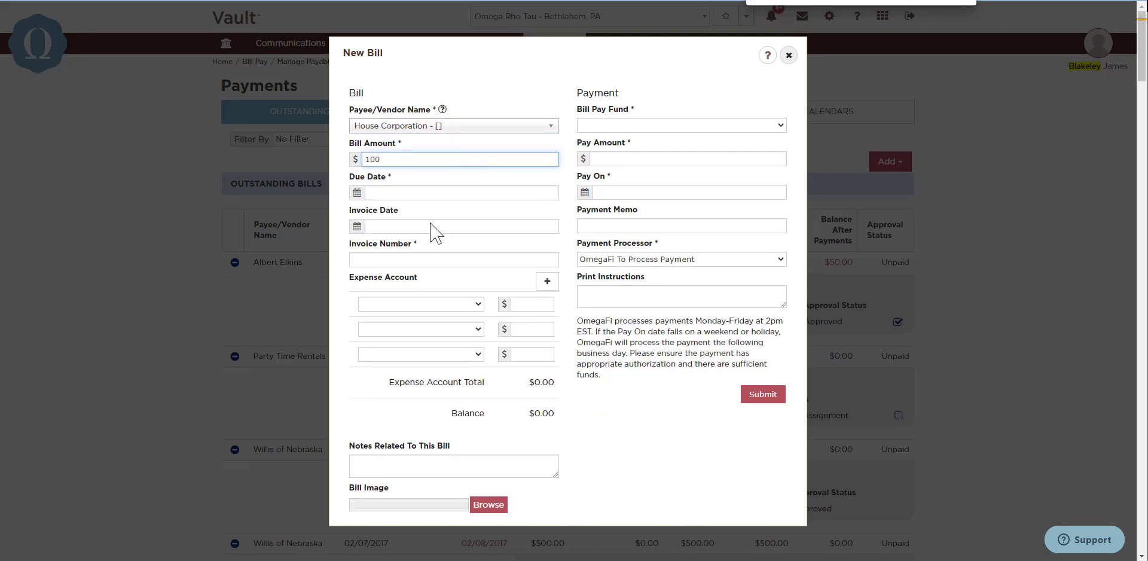
pyautogui.click(411, 196)
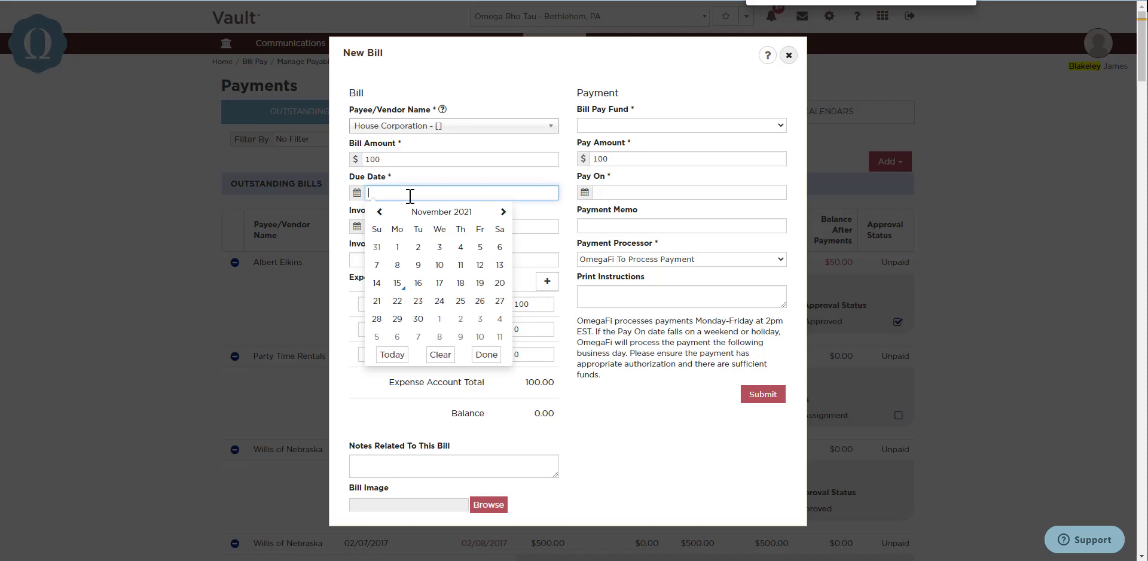
pyautogui.click(419, 327)
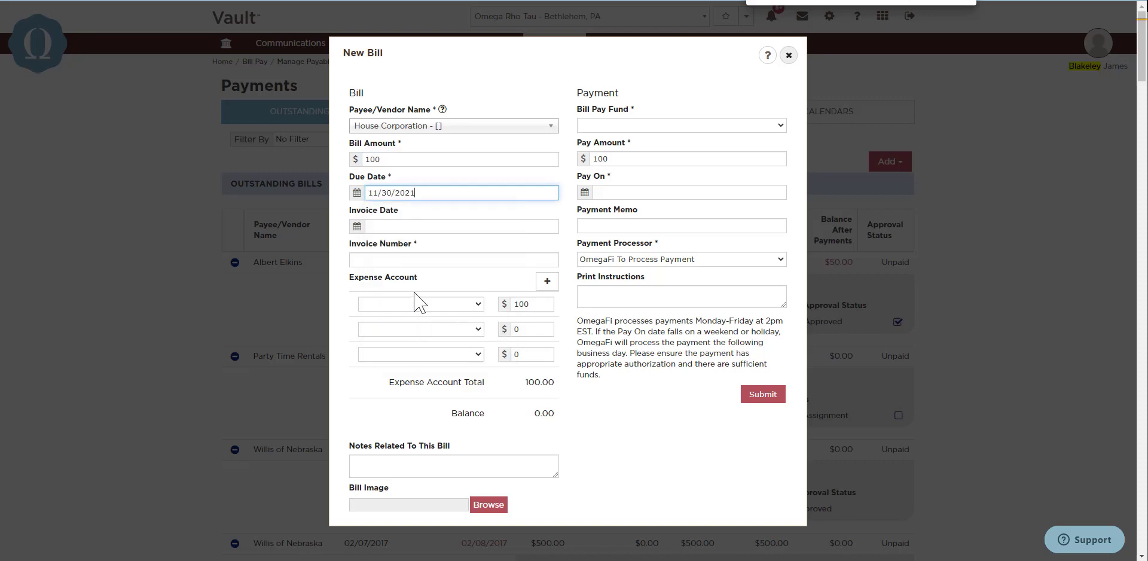
# Set the bill's invoice date to 11/15/2021 and fill in the invoice number
pyautogui.click(398, 225)
pyautogui.write('1')
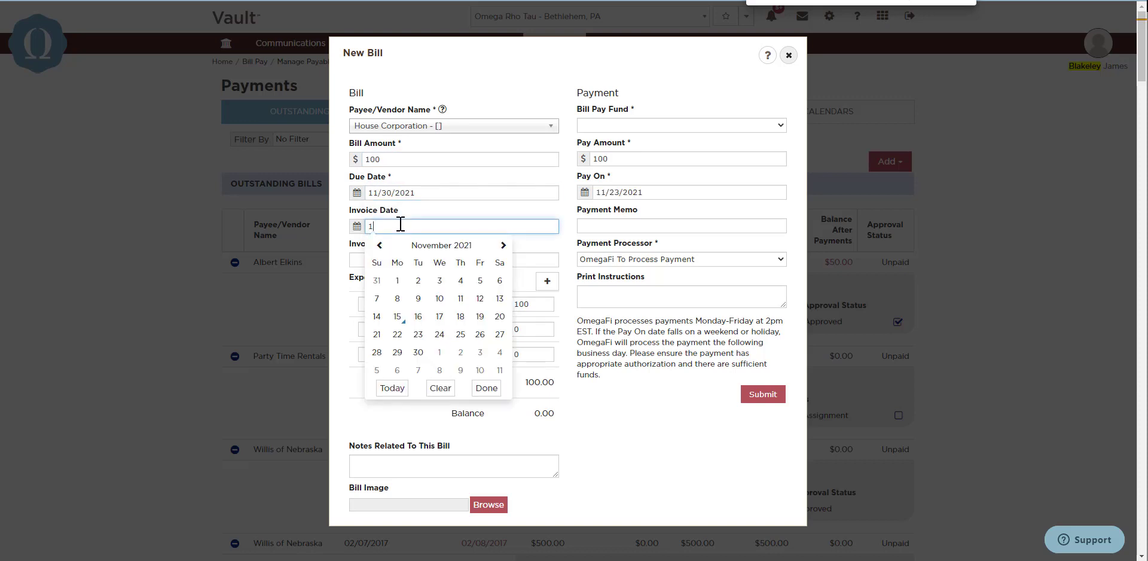
pyautogui.write('1/15/2021')
pyautogui.click(474, 208)
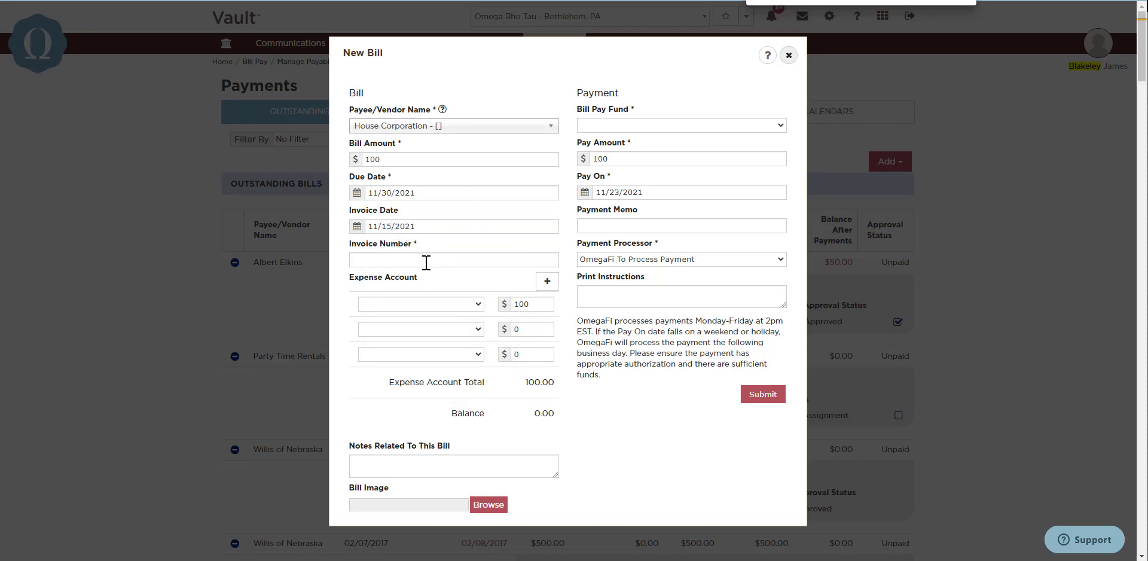
pyautogui.click(426, 262)
pyautogui.write('01456')
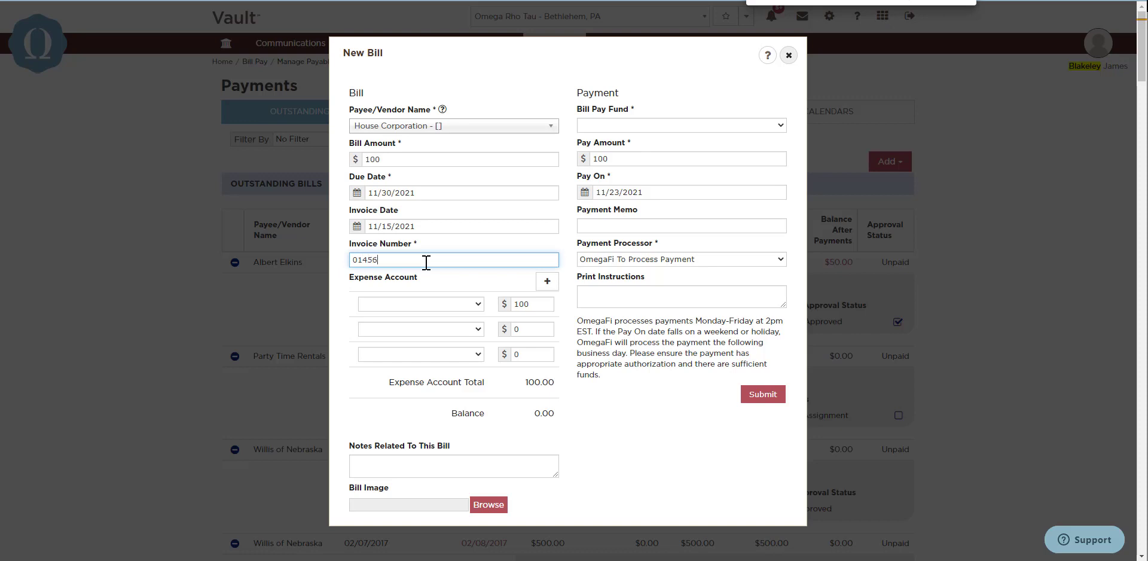
pyautogui.click(449, 290)
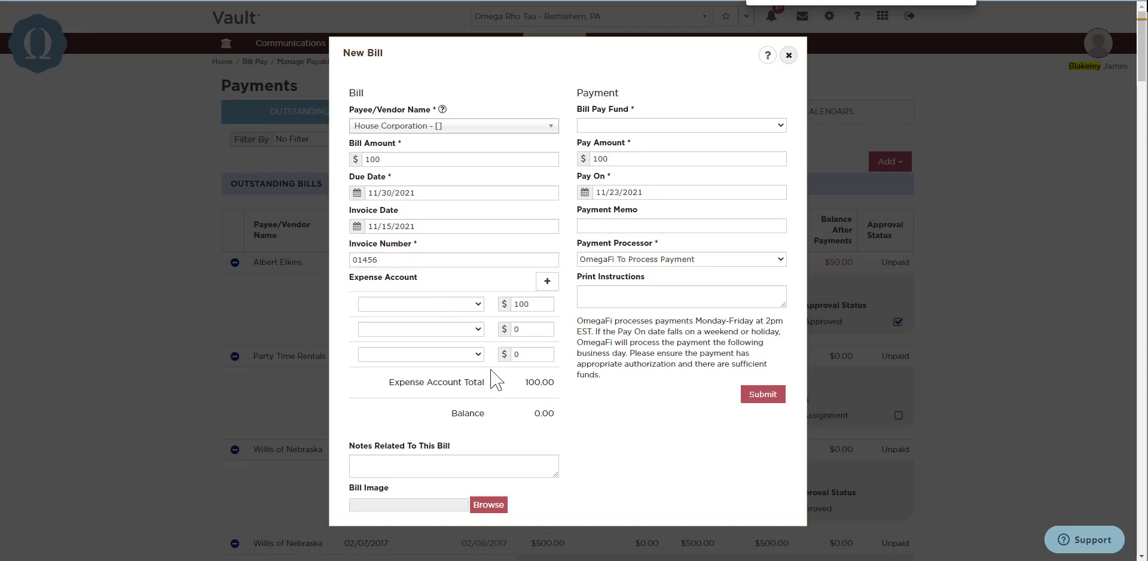
# Assign the bill's full amount to the Rent expense account
pyautogui.click(458, 305)
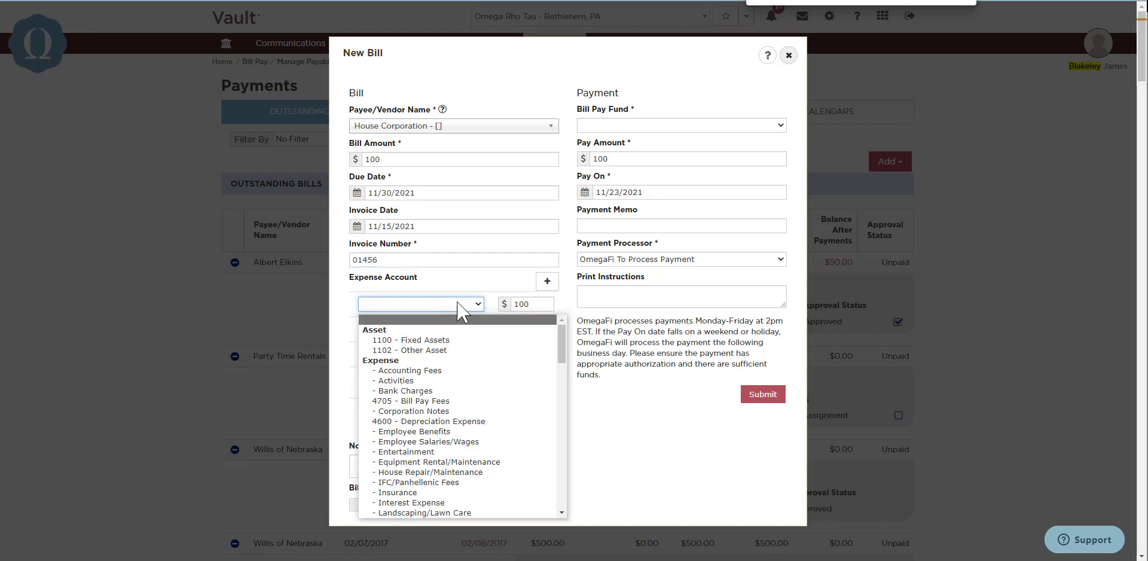
pyautogui.scroll(-7, 469, 467)
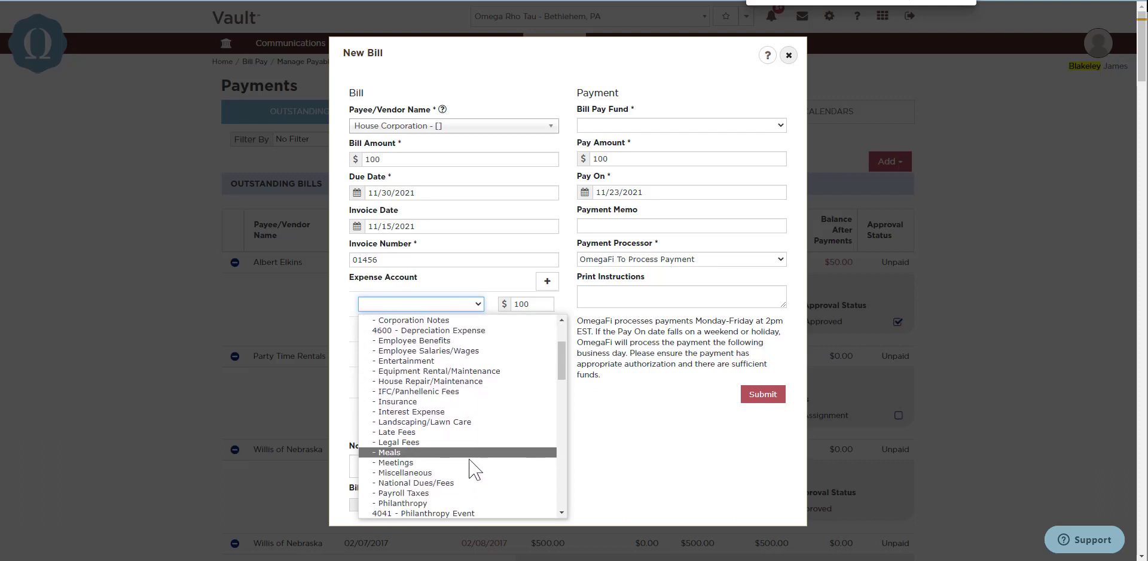
pyautogui.scroll(-1, 467, 475)
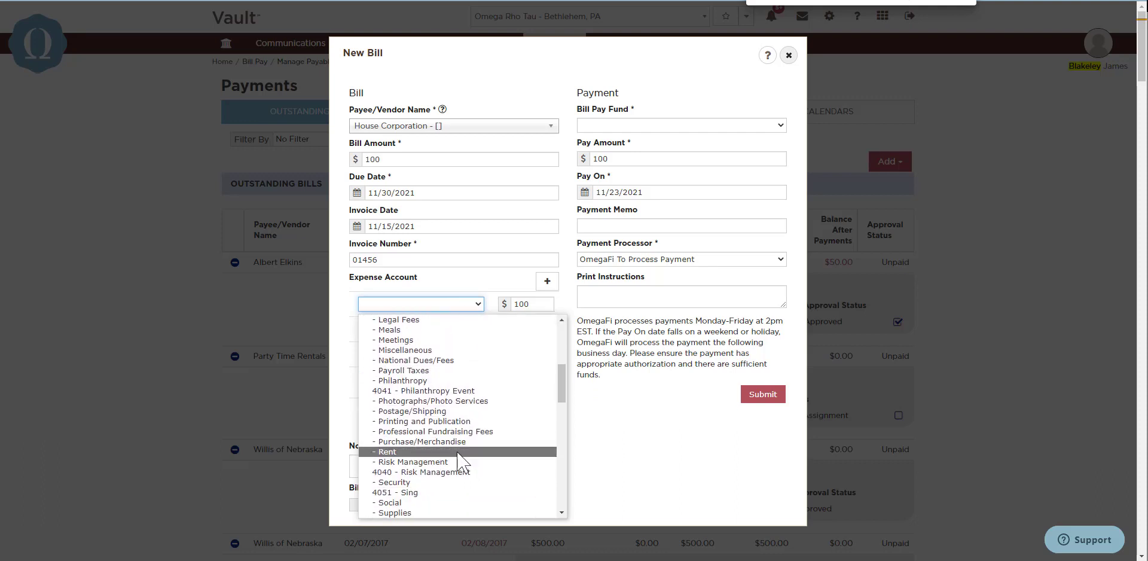
pyautogui.click(458, 453)
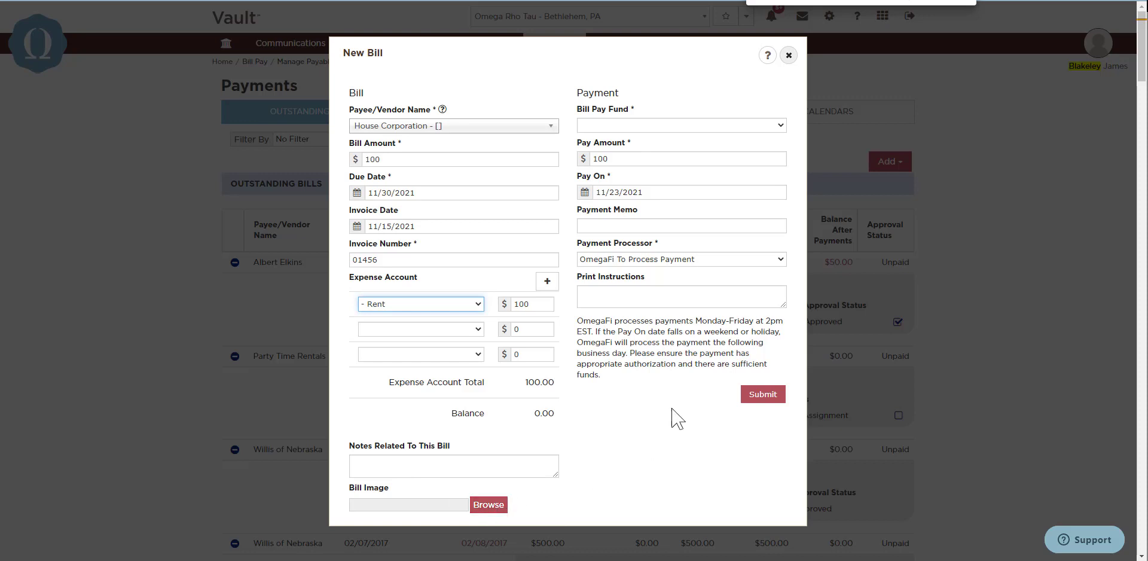
# Choose Rent as the Bill Pay fund for the payment and submit the bill
pyautogui.click(614, 127)
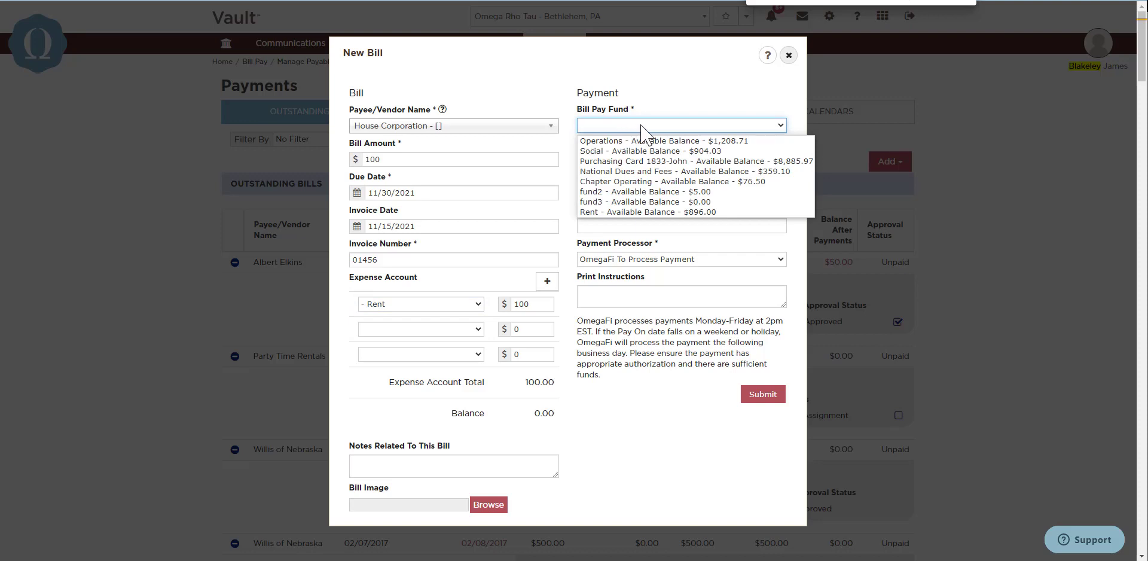
pyautogui.click(652, 212)
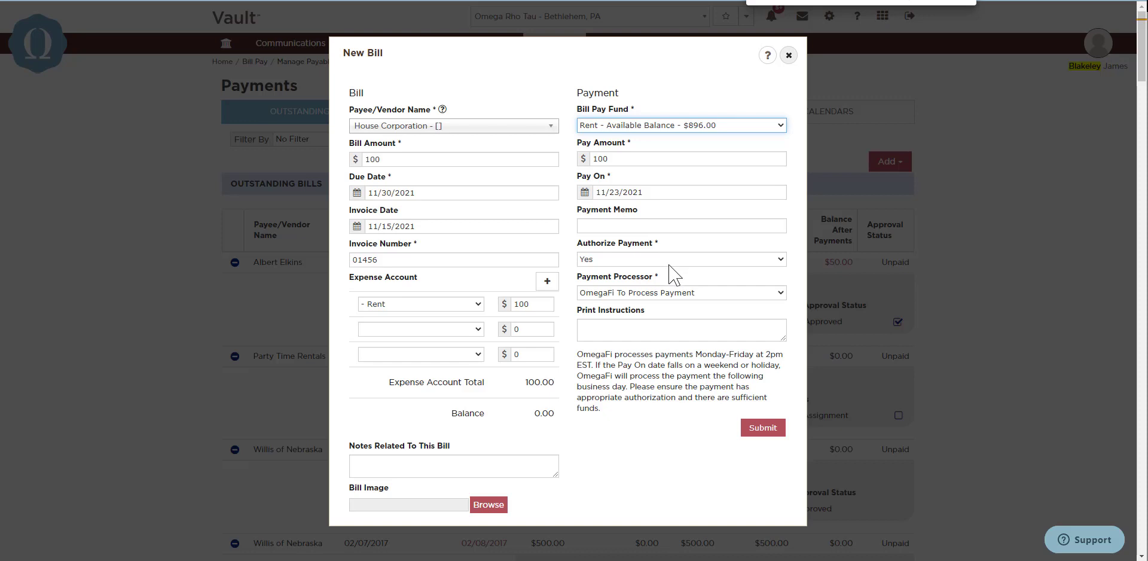
pyautogui.click(679, 300)
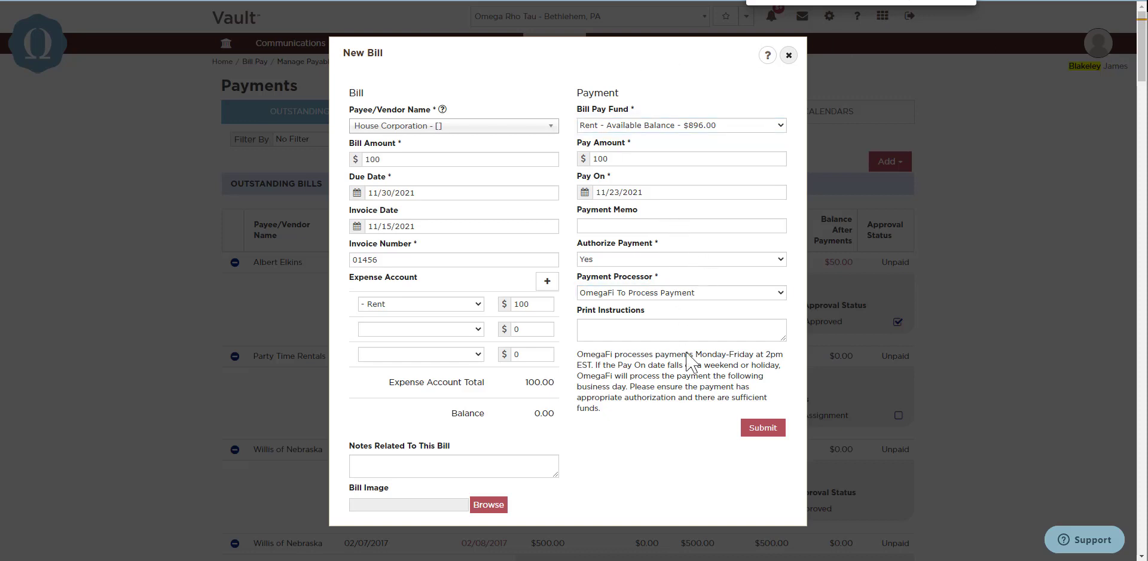
pyautogui.click(762, 429)
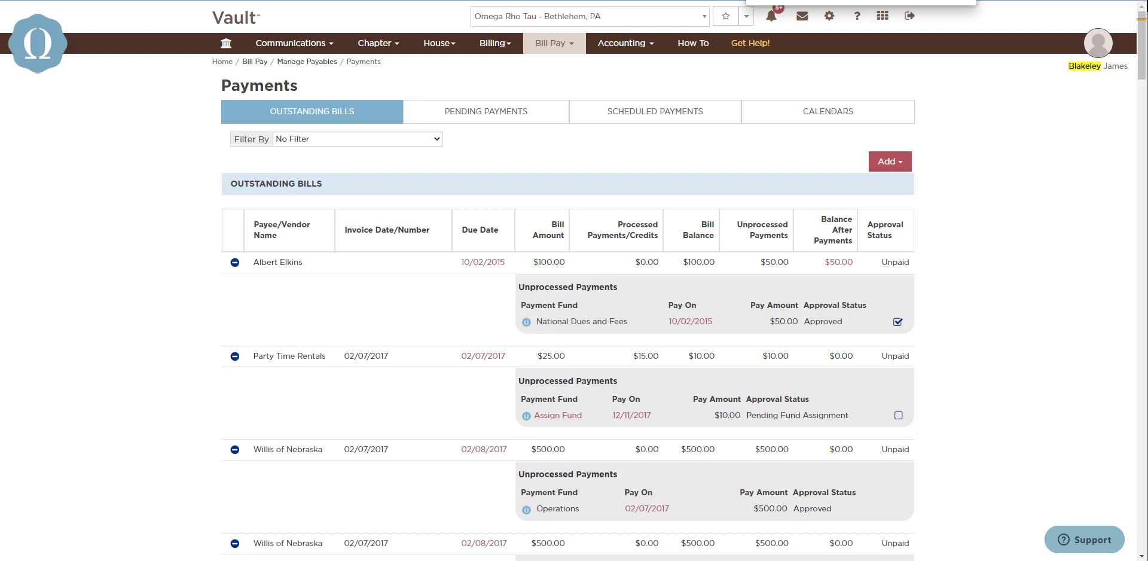
# Open the Officer Purchasing Cards page and review the card enrollment request form, closing it without submitting
pyautogui.click(541, 46)
pyautogui.click(429, 88)
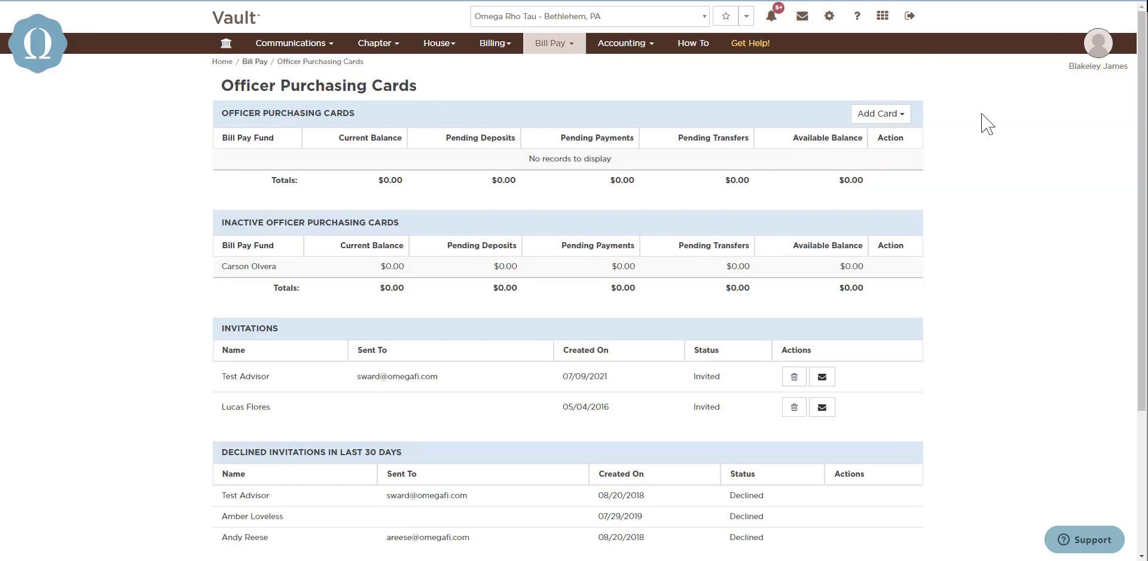
pyautogui.click(887, 122)
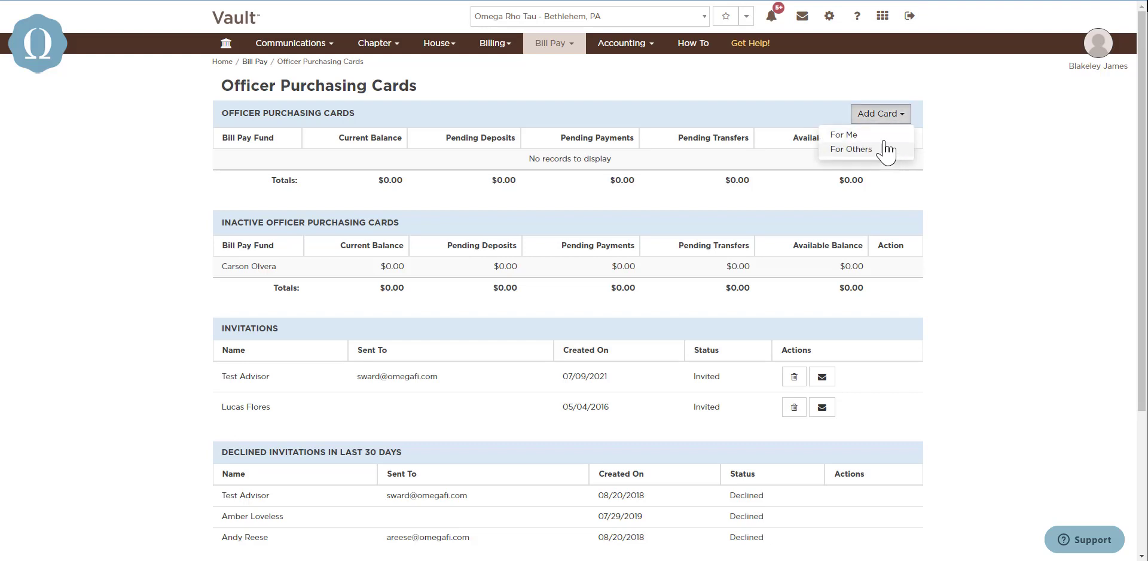
pyautogui.click(883, 149)
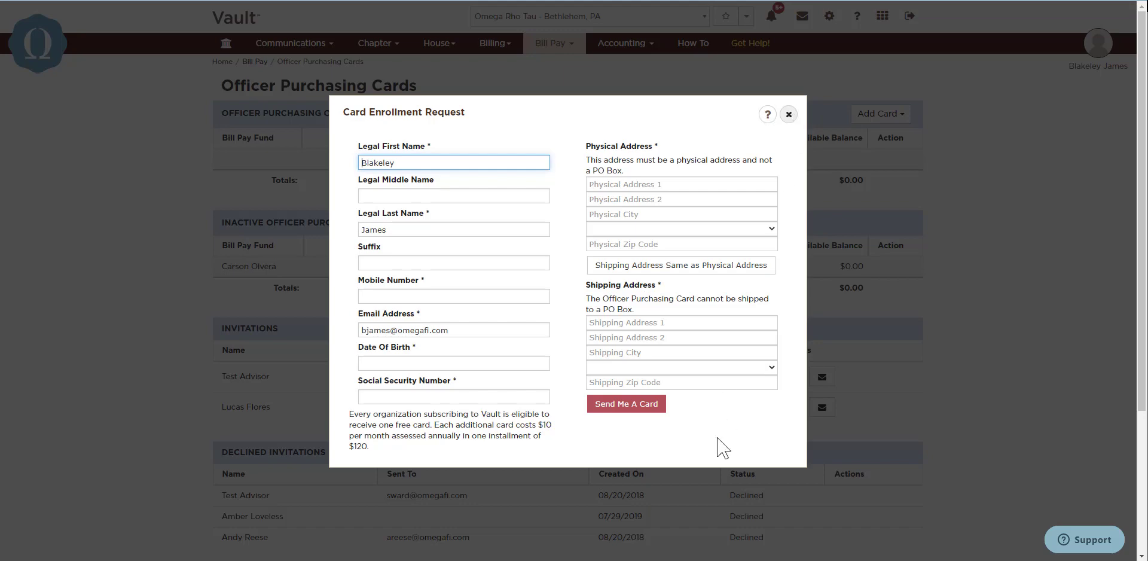
pyautogui.click(789, 114)
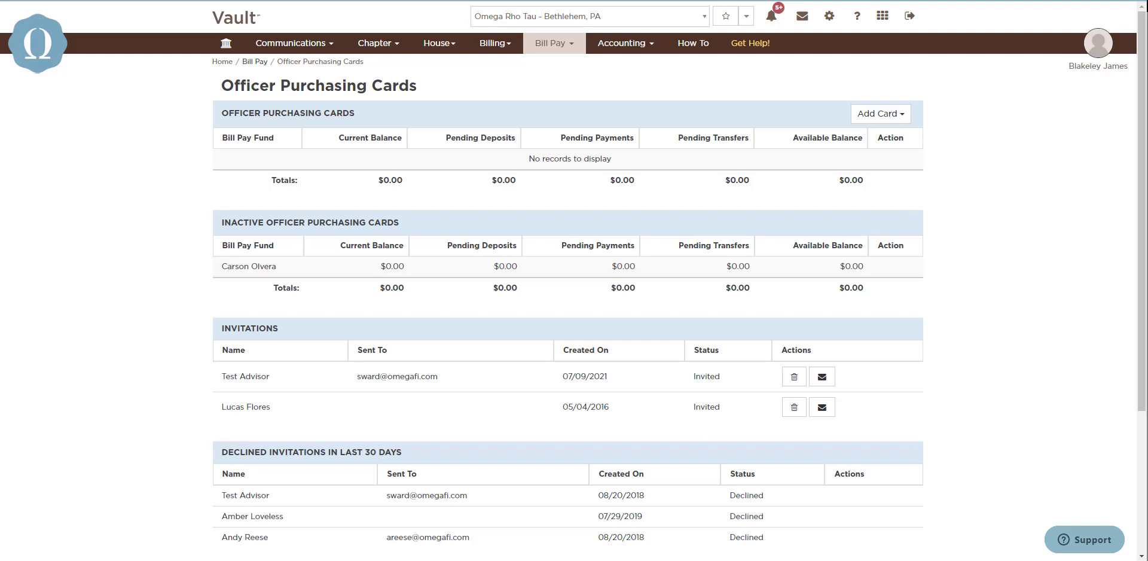
# Open the Bill Pay transfers page and start a one-time transfer
pyautogui.click(568, 43)
pyautogui.click(253, 130)
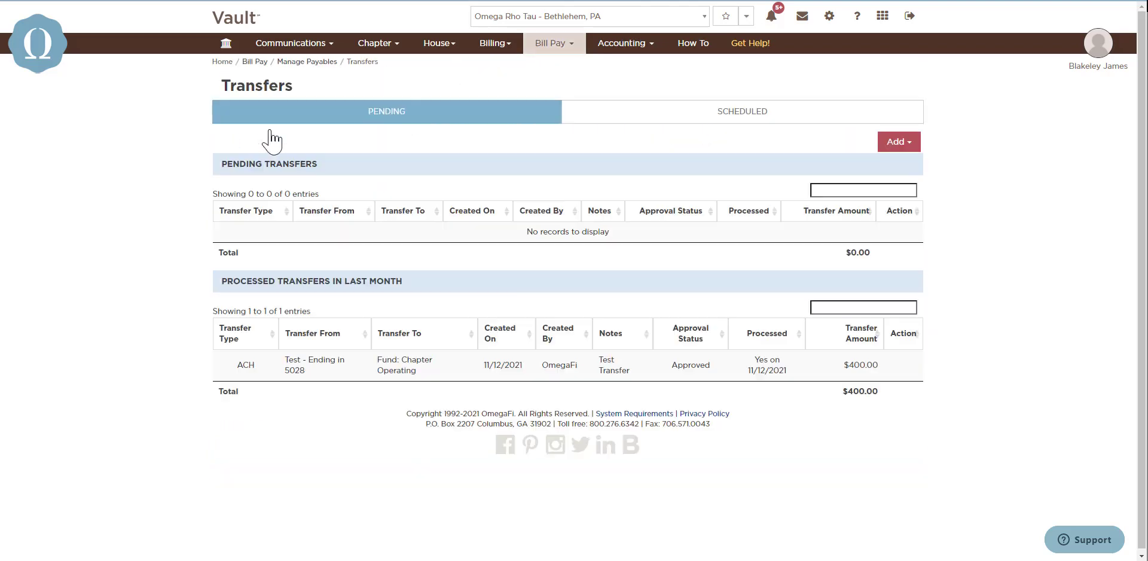
pyautogui.click(906, 143)
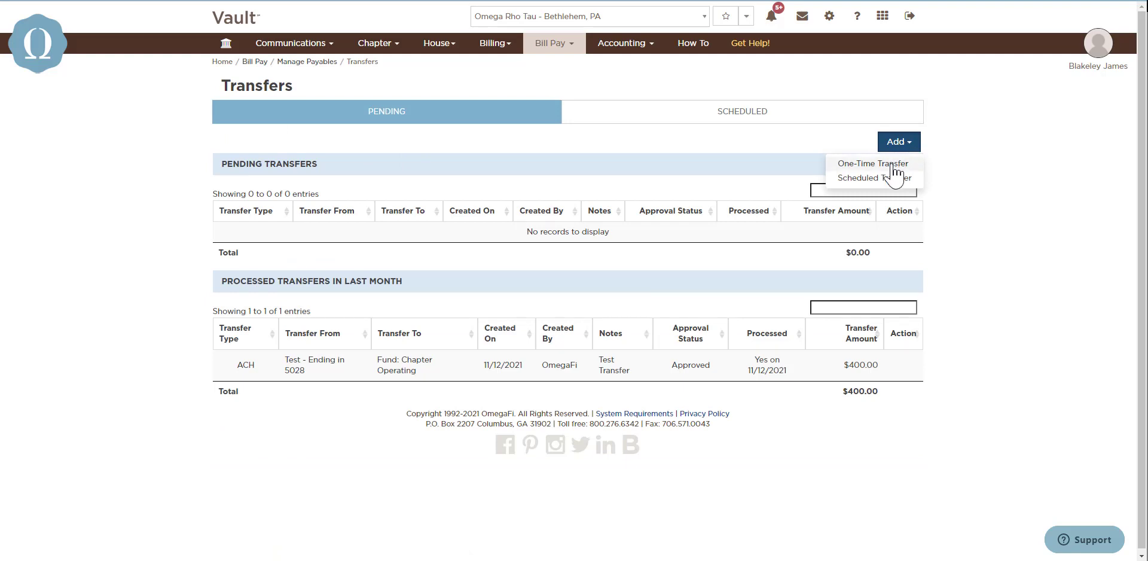
pyautogui.click(893, 164)
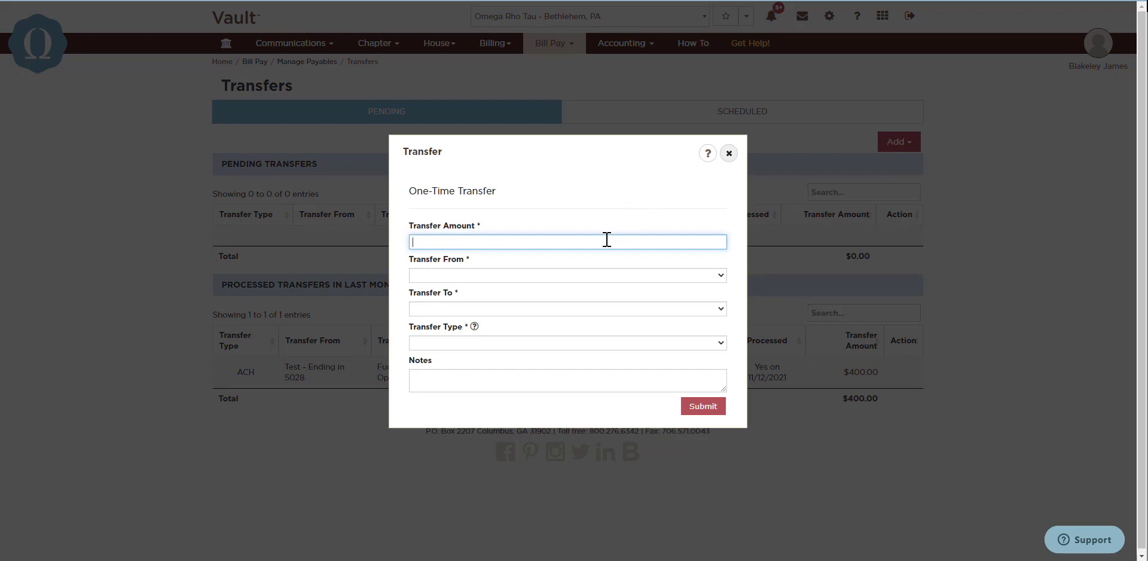
# Try a one-time transfer of $100 from National Dues and Fees to the purchasing card fund, and discard it unsubmitted
pyautogui.write('100')
pyautogui.click(545, 276)
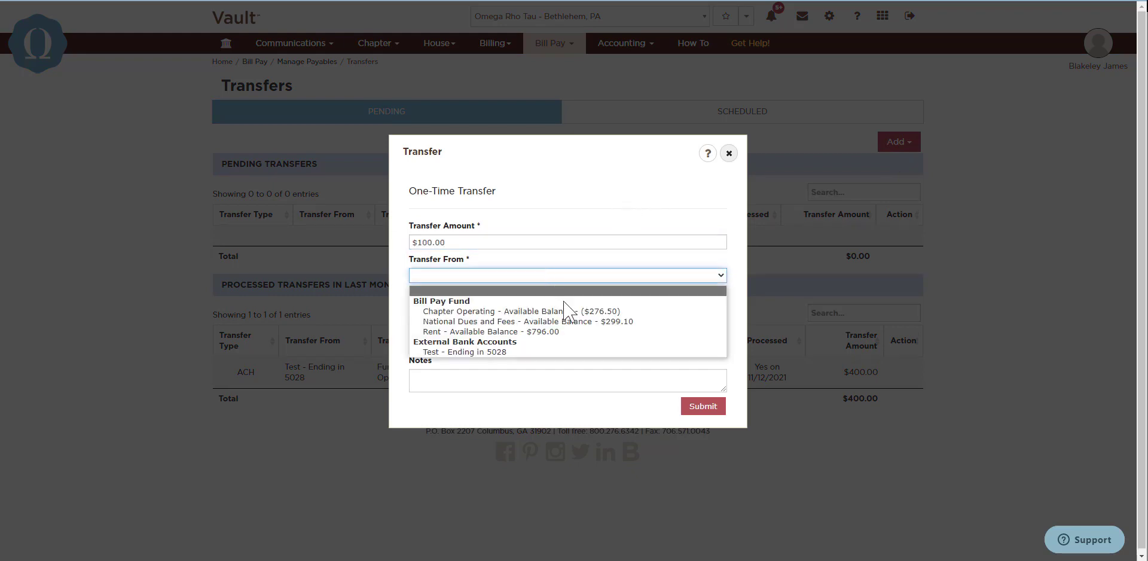
pyautogui.press('Escape')
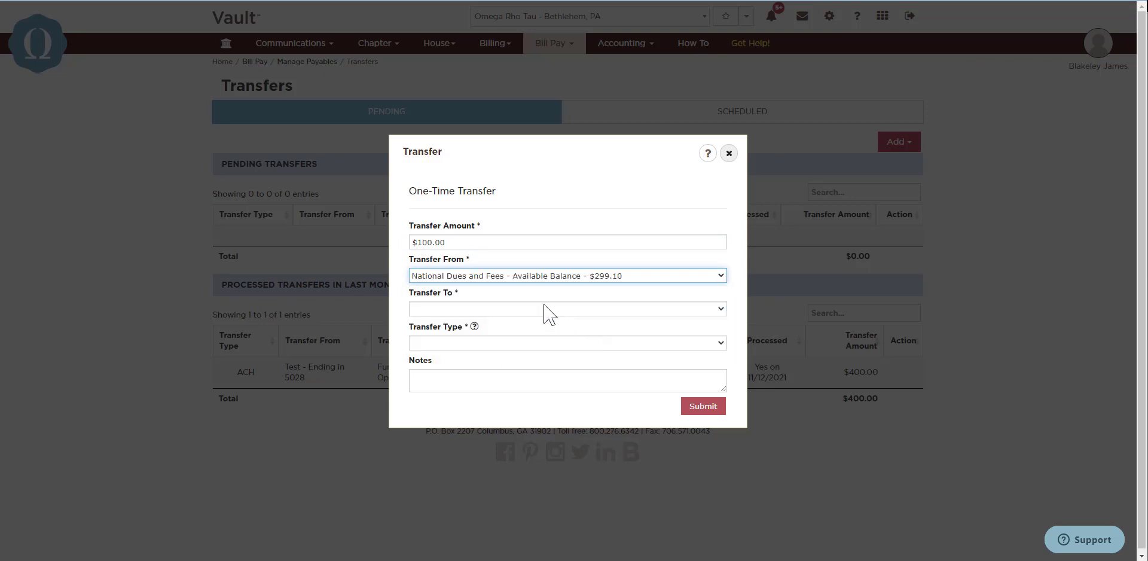
pyautogui.click(546, 309)
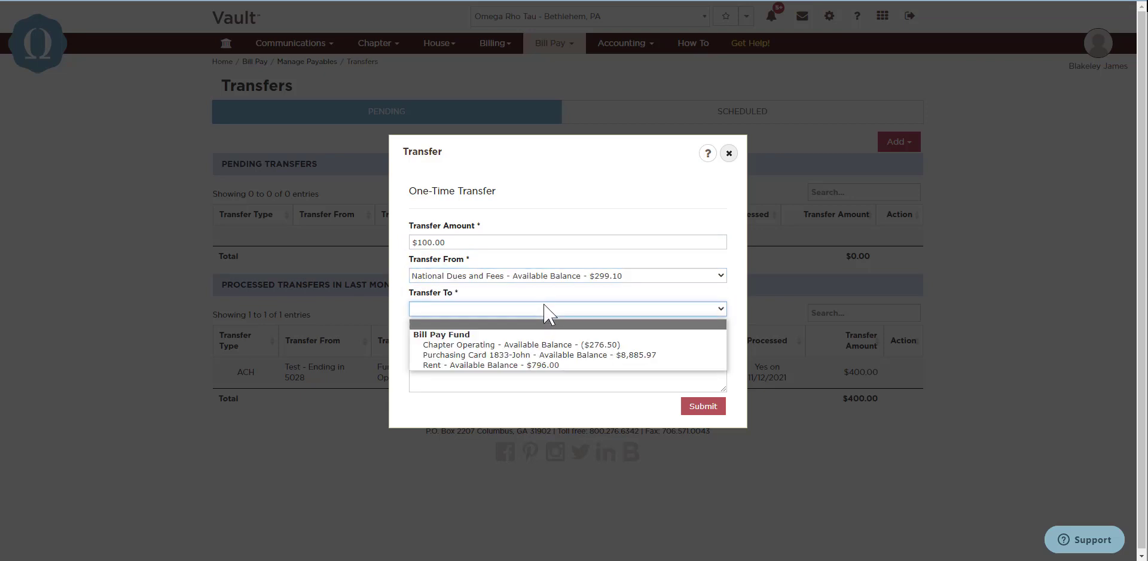
pyautogui.click(553, 355)
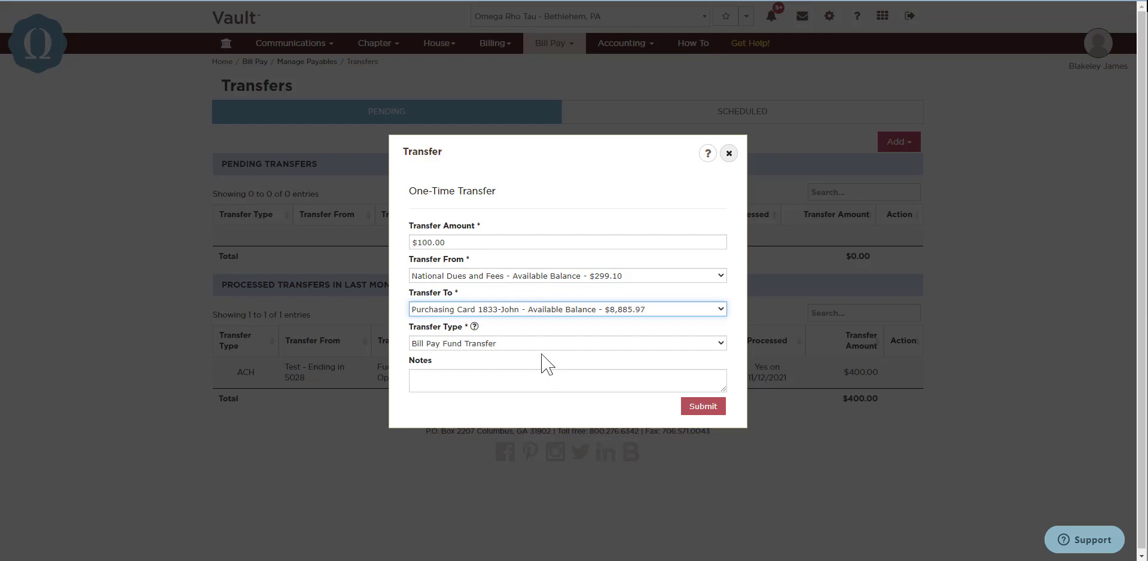
pyautogui.click(520, 380)
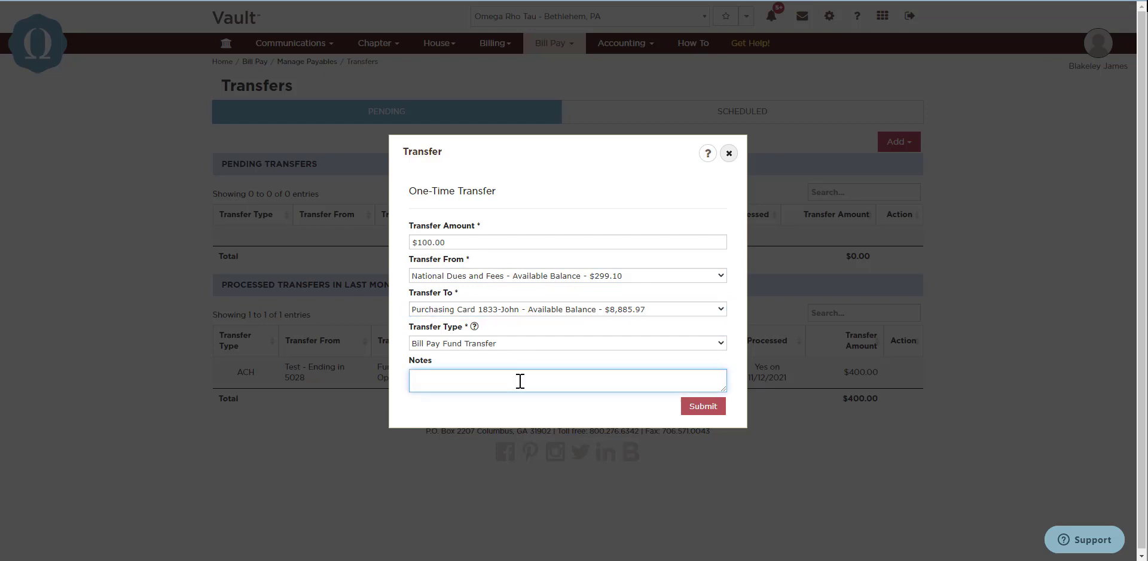
pyautogui.click(728, 154)
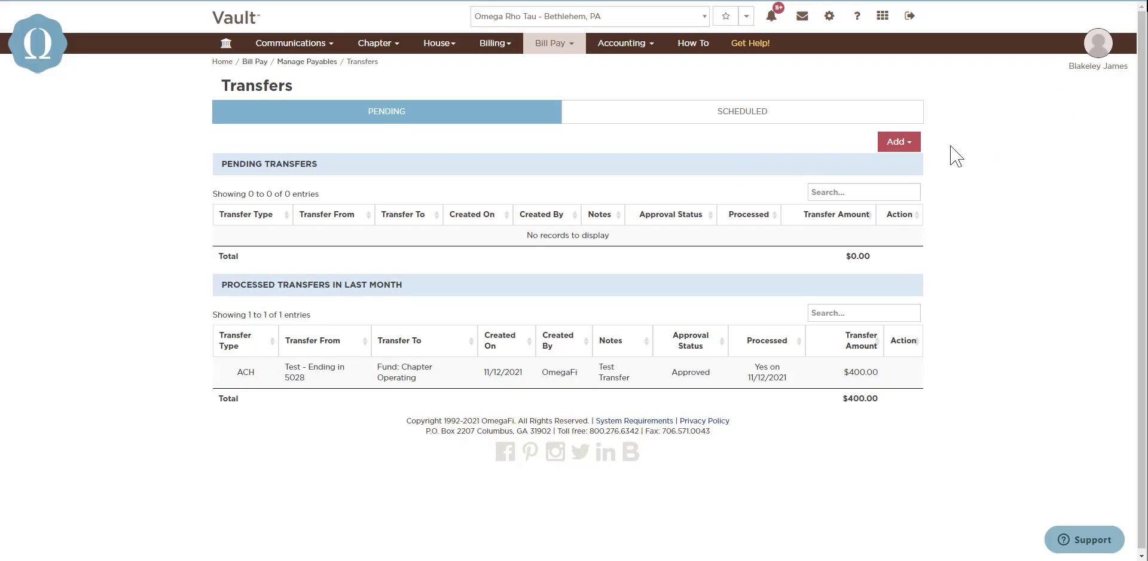
# Review the transfer types for a one-time transfer from Chapter Operating to the external Test bank account, and return to the home page without submitting
pyautogui.click(895, 146)
pyautogui.click(857, 161)
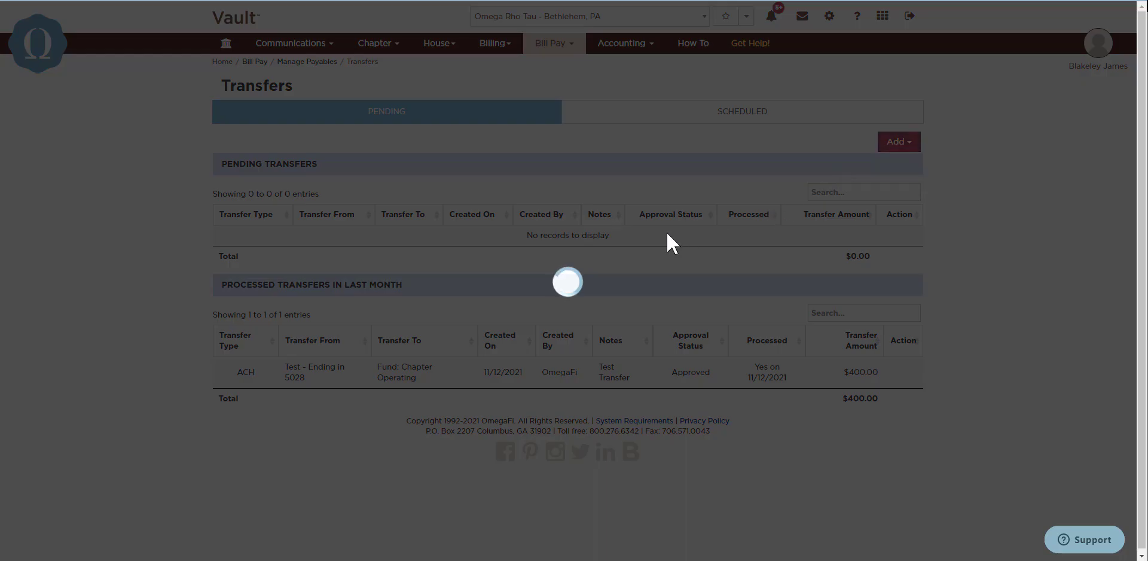
pyautogui.click(542, 275)
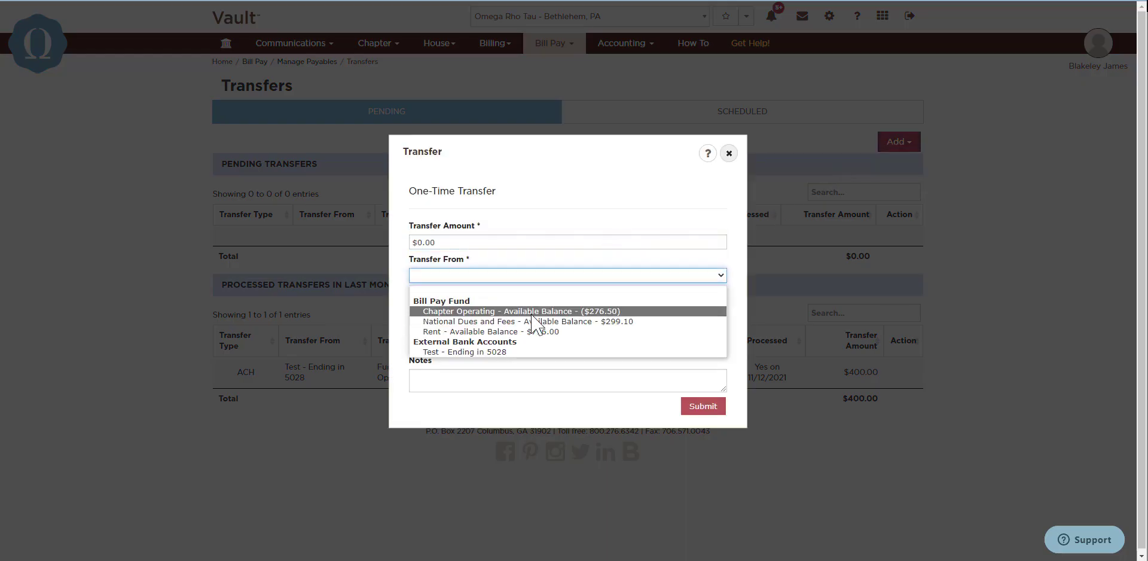
pyautogui.click(533, 312)
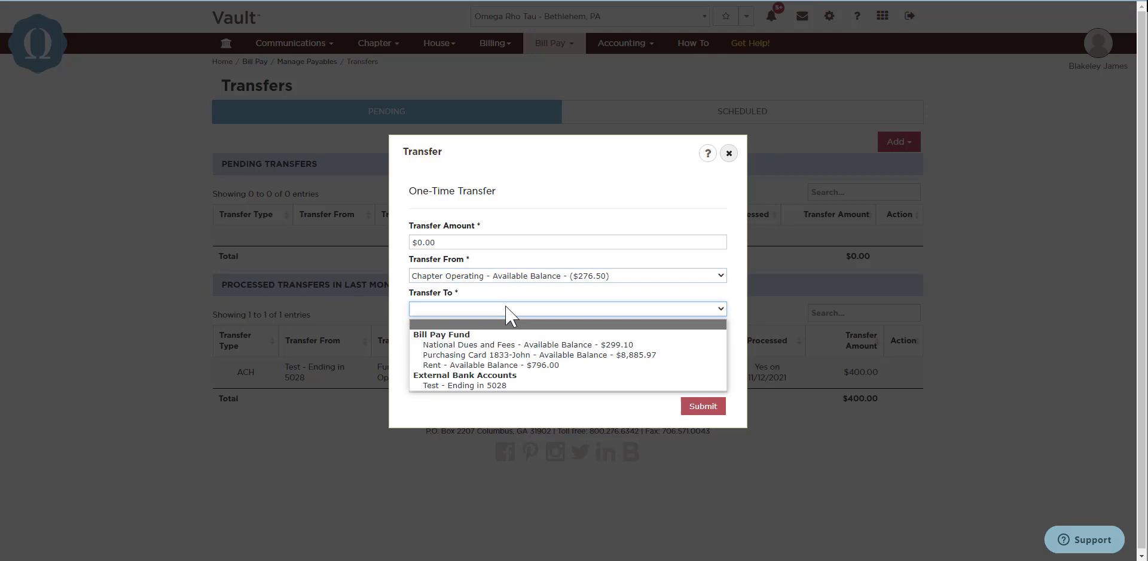
pyautogui.click(495, 386)
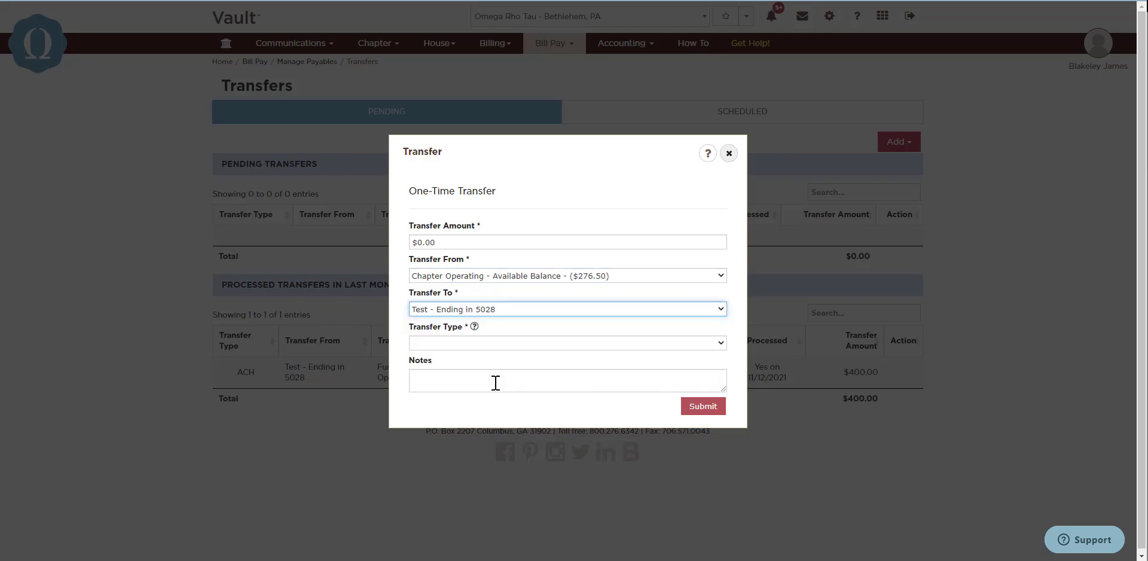
pyautogui.click(473, 345)
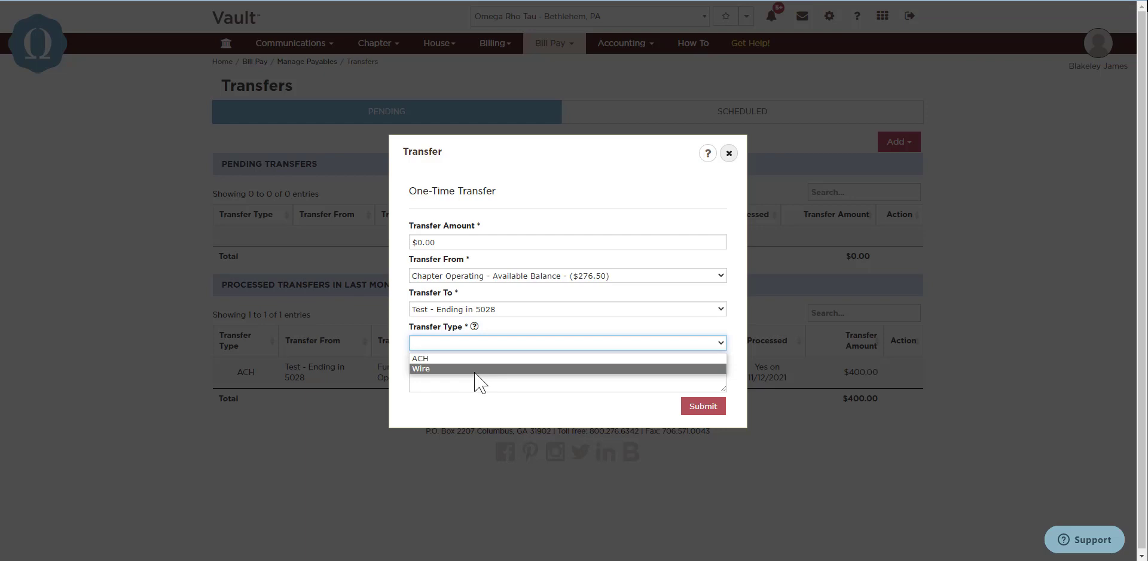
pyautogui.click(729, 153)
pyautogui.click(226, 45)
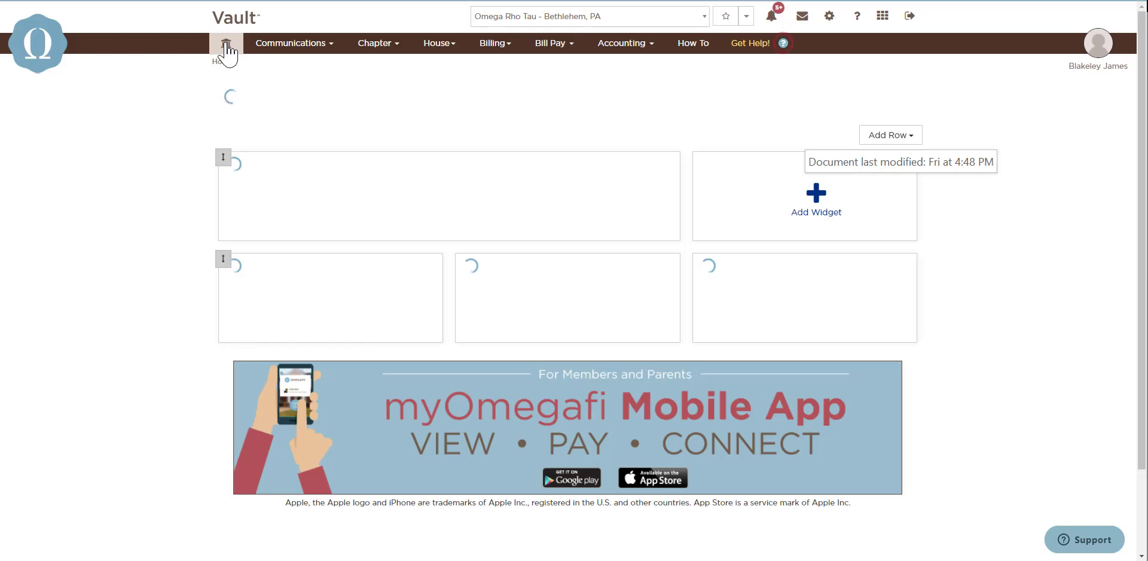